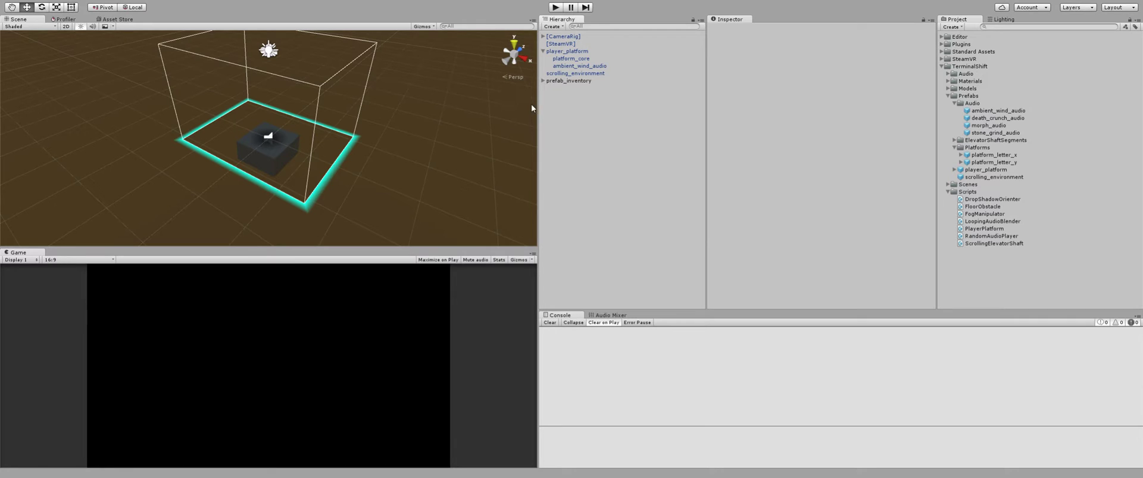
Inspect the component settings of the player_platform and scrolling_environment objects.
click(573, 52)
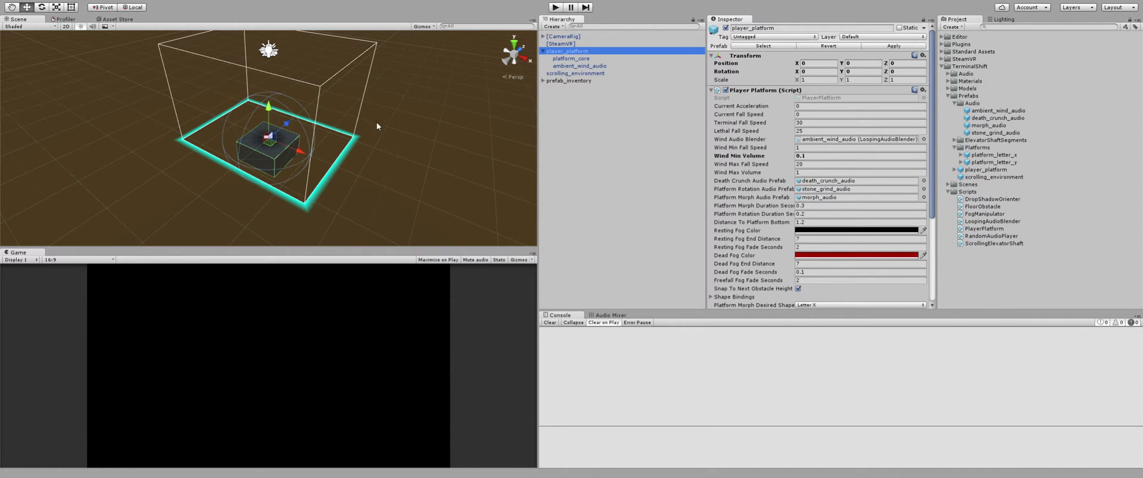
click(419, 94)
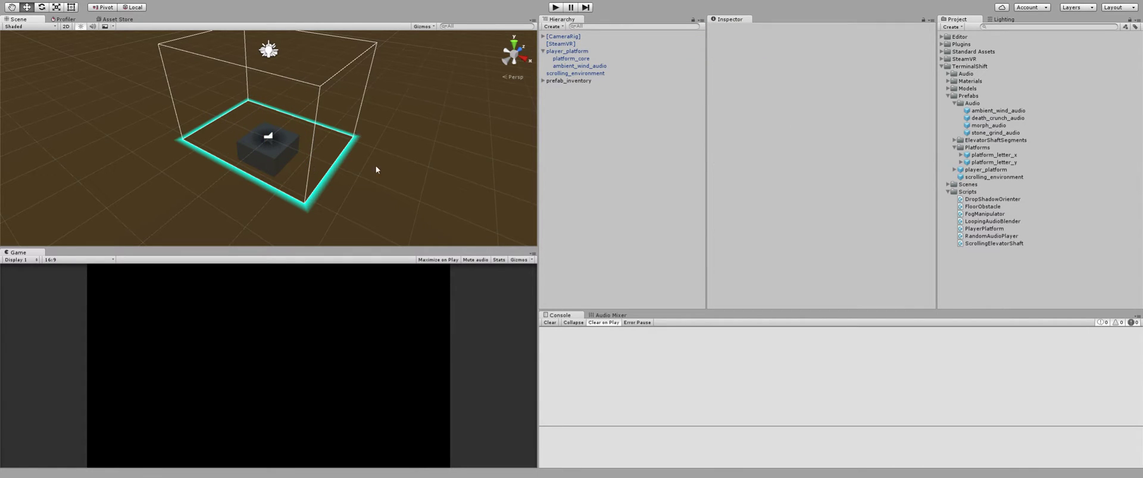
click(562, 74)
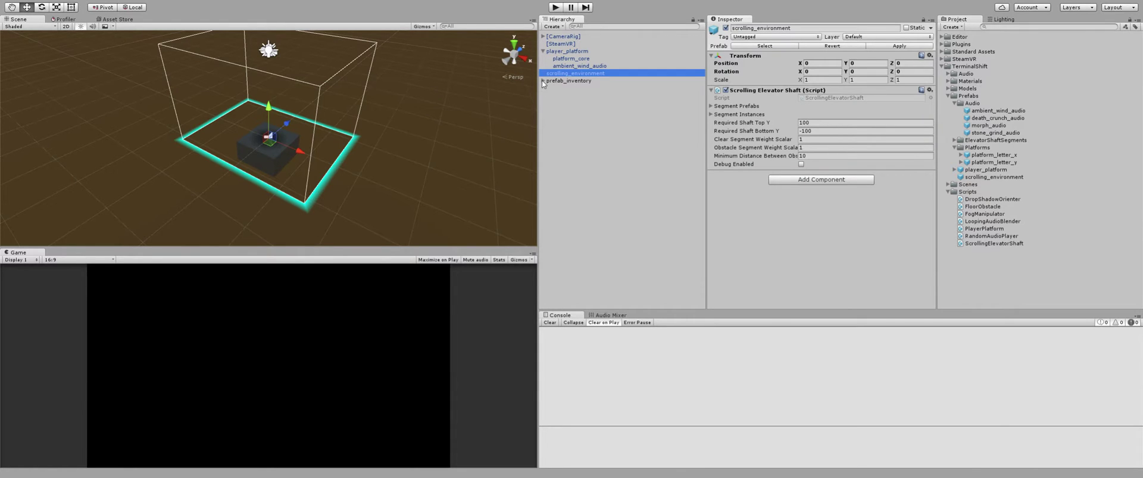
Activate segment_with_letter_x in prefab_inventory and examine the shaft segment in the scene along with scrolling_environment.
click(543, 81)
click(602, 97)
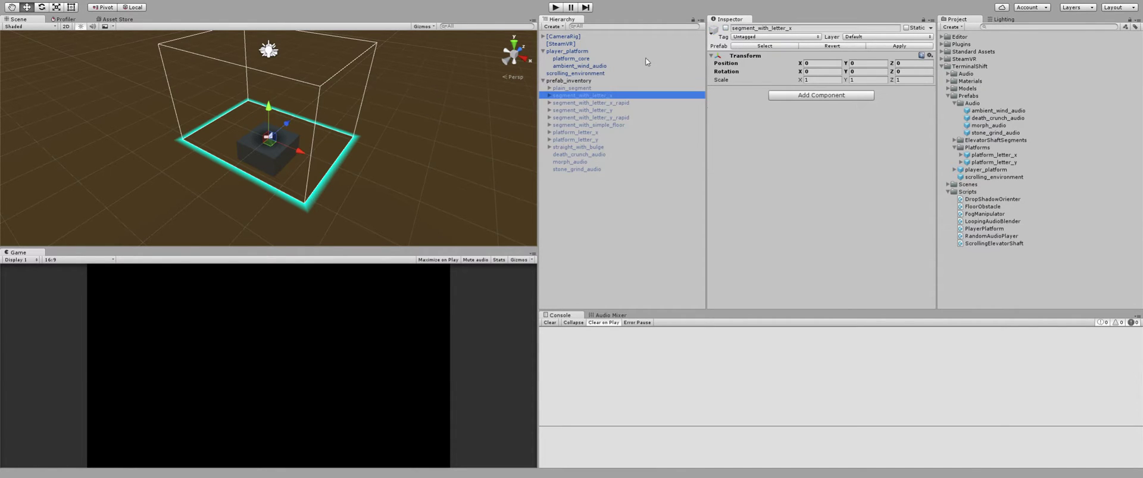
click(726, 28)
scroll(515, 99, down, 4)
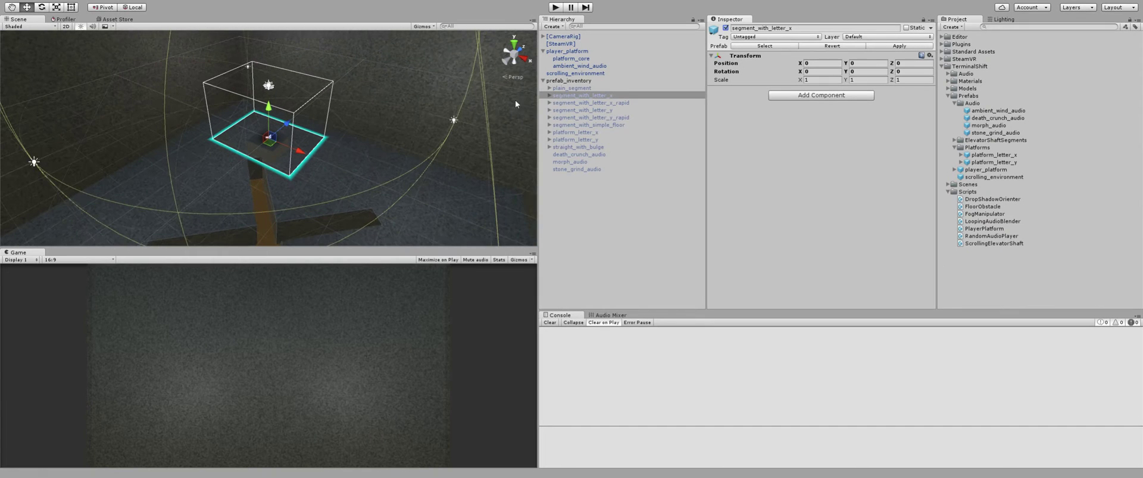
click(572, 74)
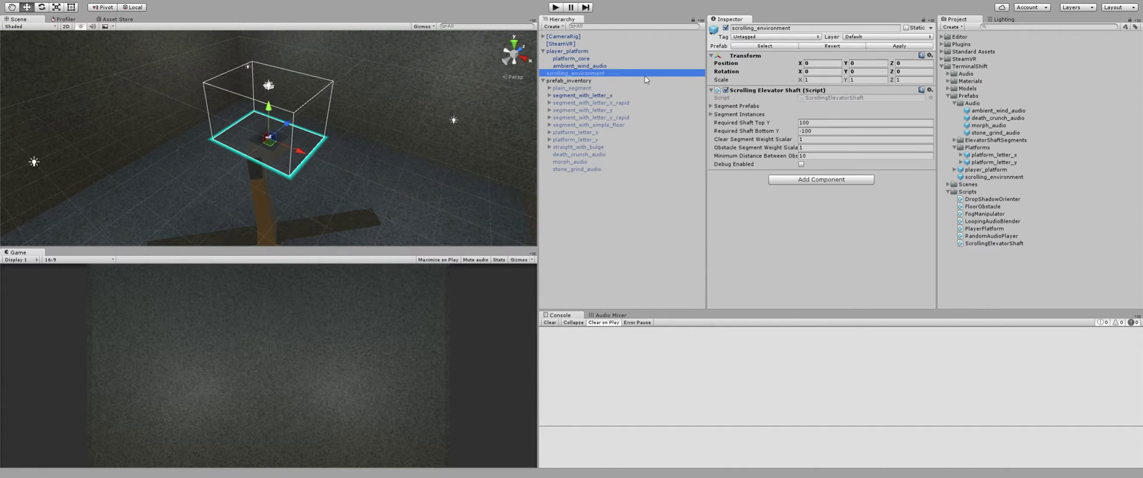
scroll(335, 133, down, 8)
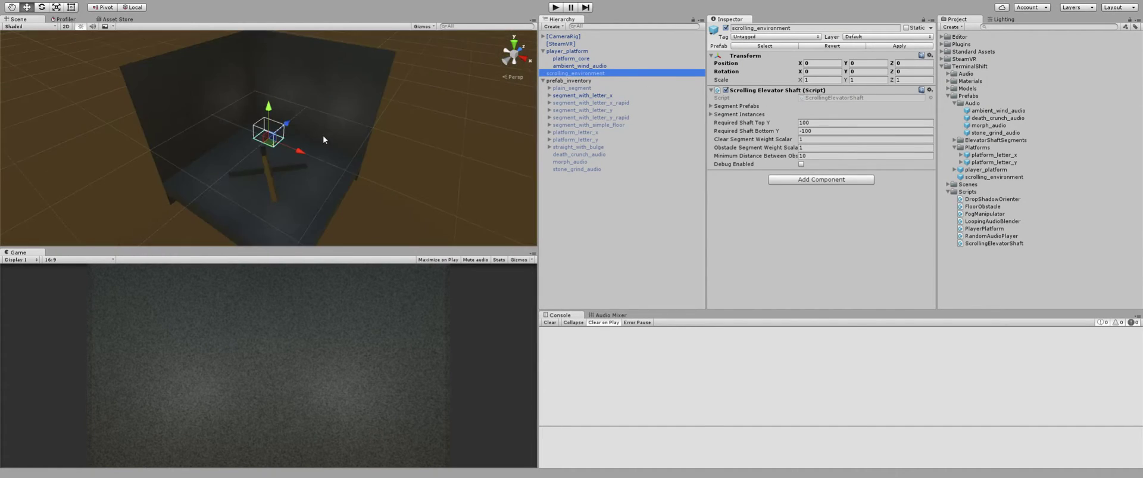
scroll(327, 143, up, 8)
scroll(347, 156, up, 5)
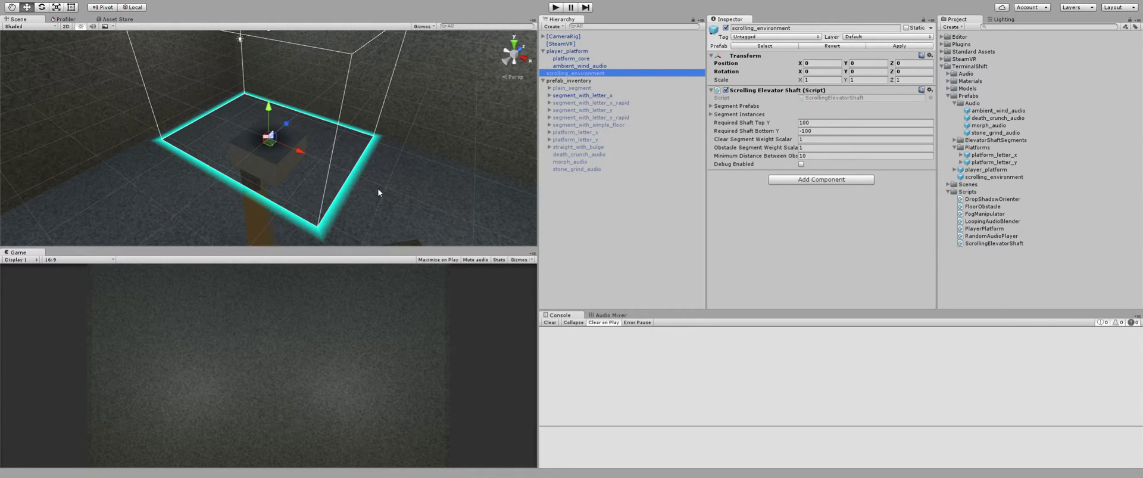
Deactivate the segment_with_letter_x object in prefab_inventory.
click(603, 95)
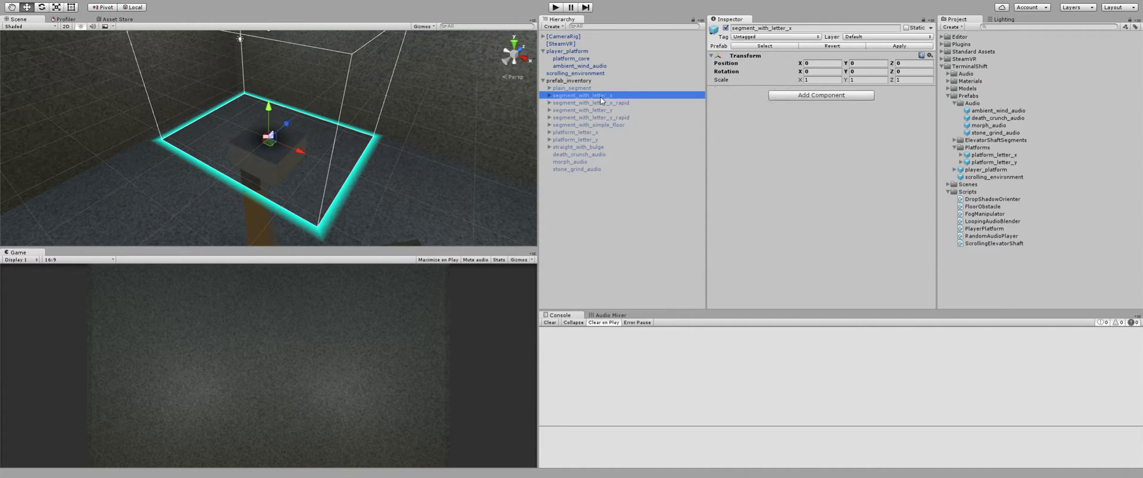
alt+drag(359, 118, 429, 140)
click(726, 28)
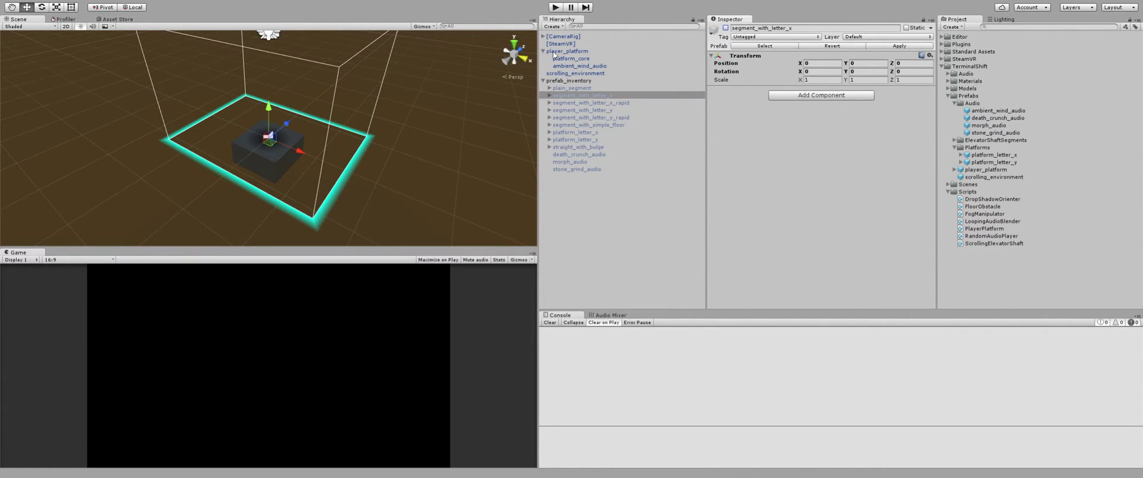
Look through the stone_grind clips in TerminalShift's Audio folder, play back stone_grind_1 and stone_grind_2, and select morph_1.
click(948, 73)
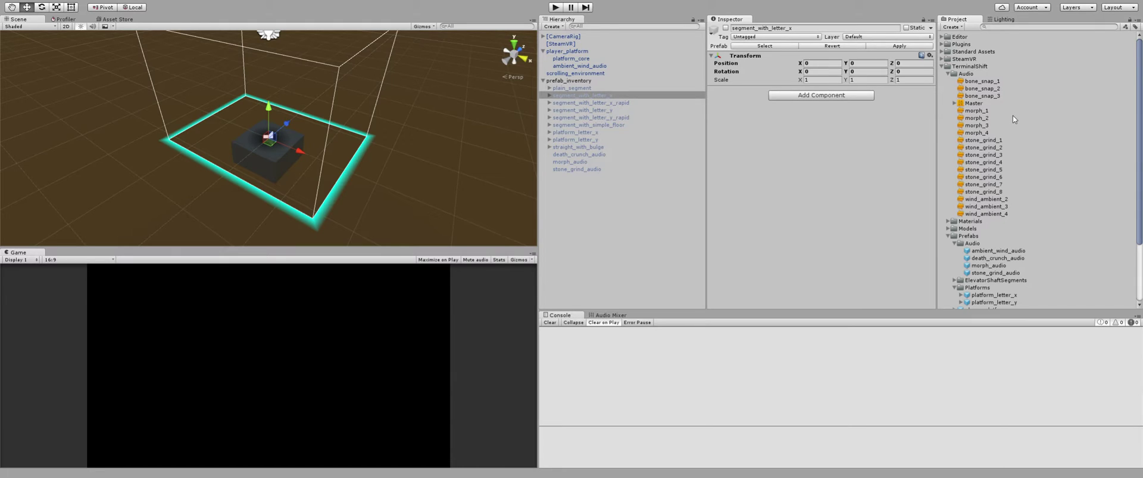
click(992, 143)
shift+click(988, 191)
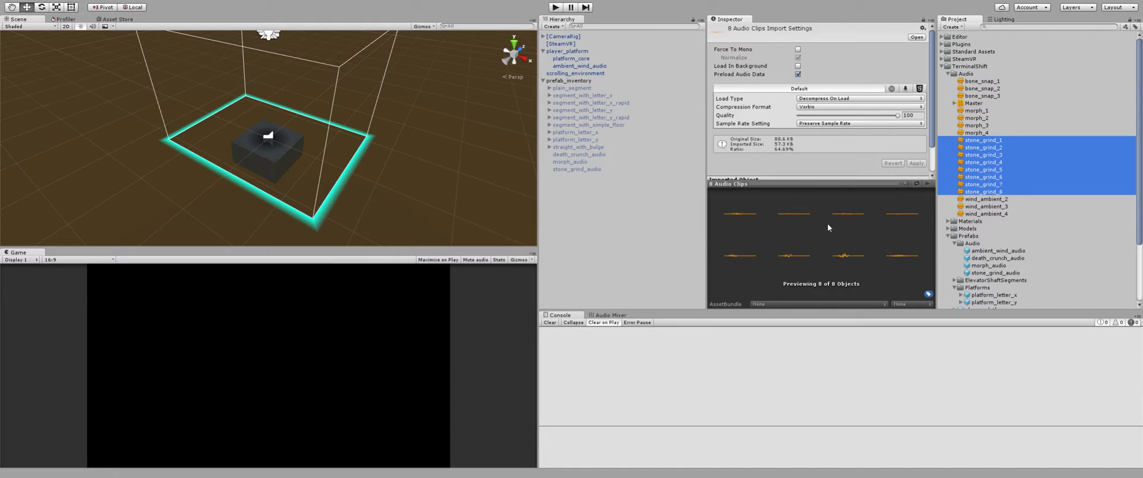
click(927, 183)
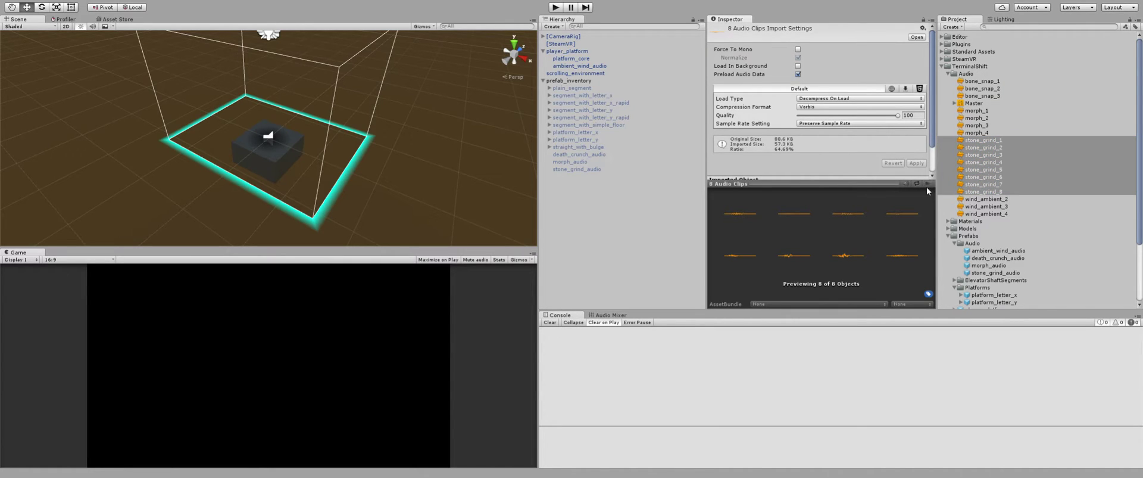
click(994, 141)
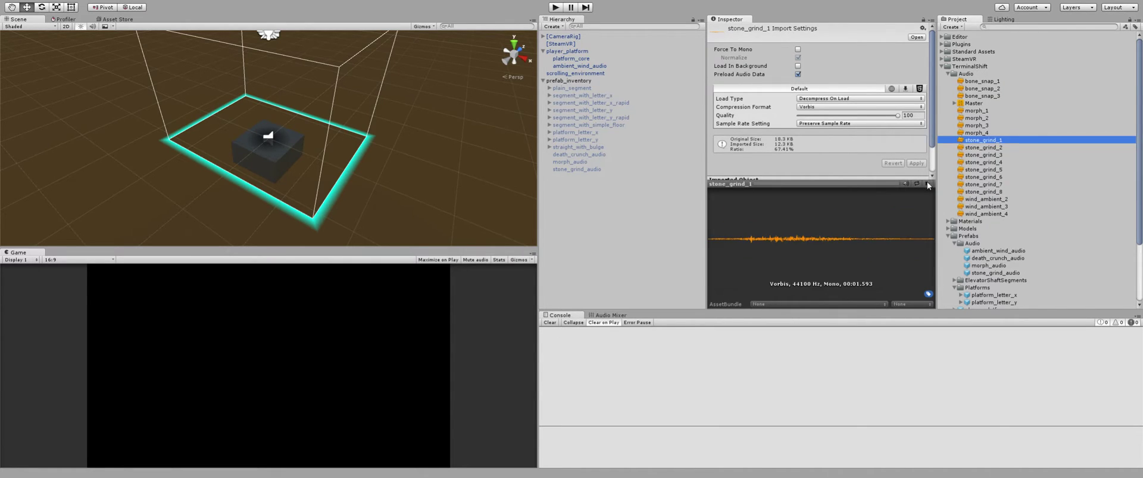
click(927, 184)
click(987, 149)
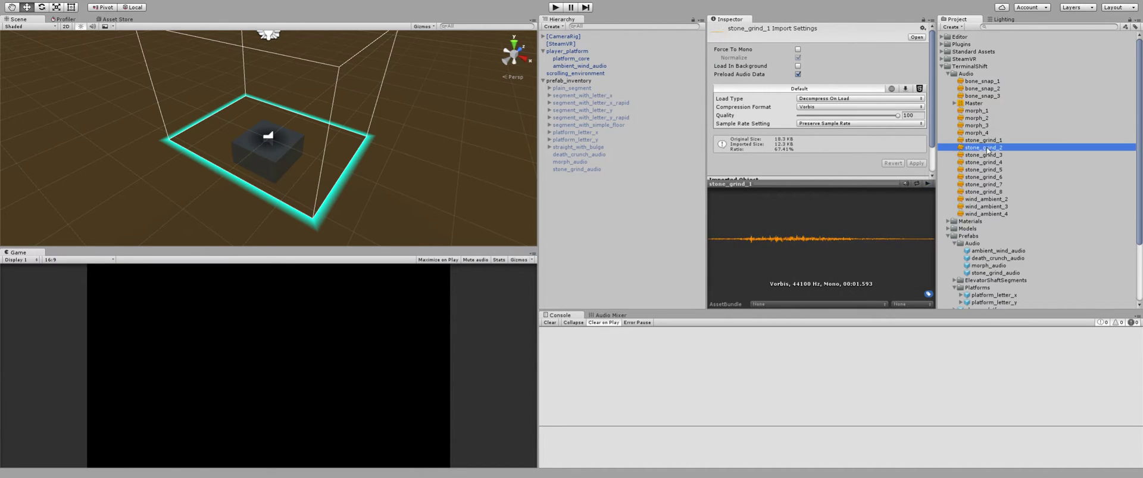
click(928, 184)
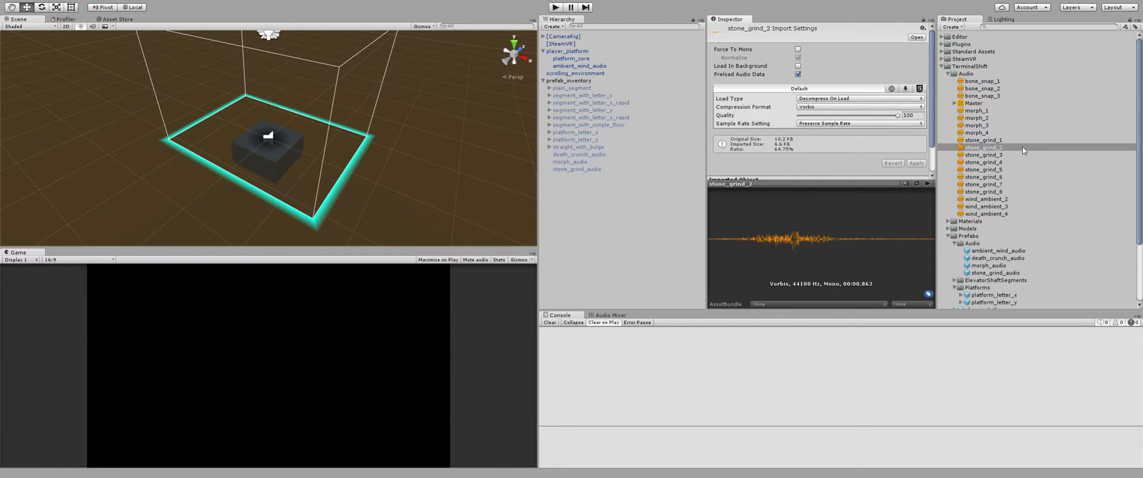
click(977, 110)
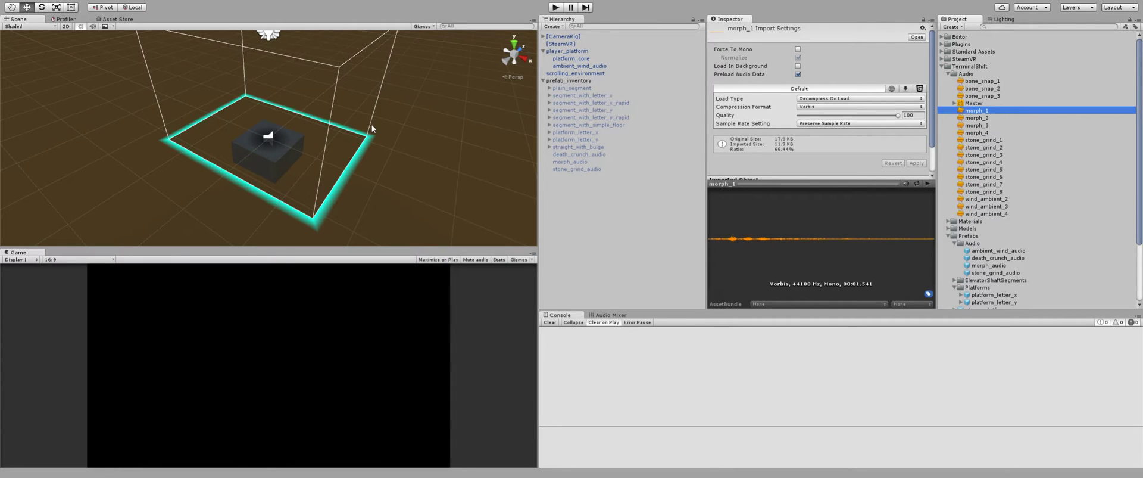
Run the scene to test the falling platform, stop the run, and frame the platform in the scene view.
click(555, 7)
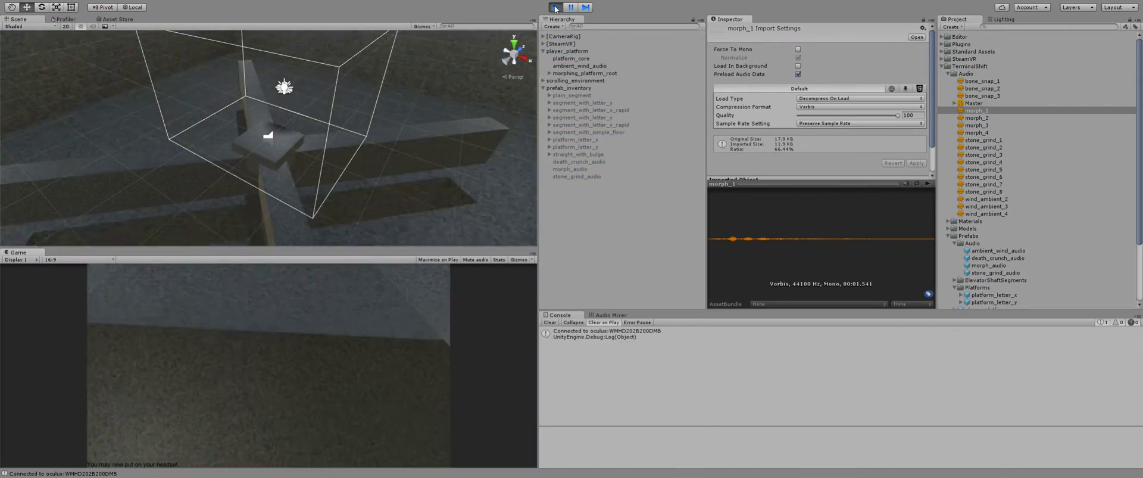
click(307, 116)
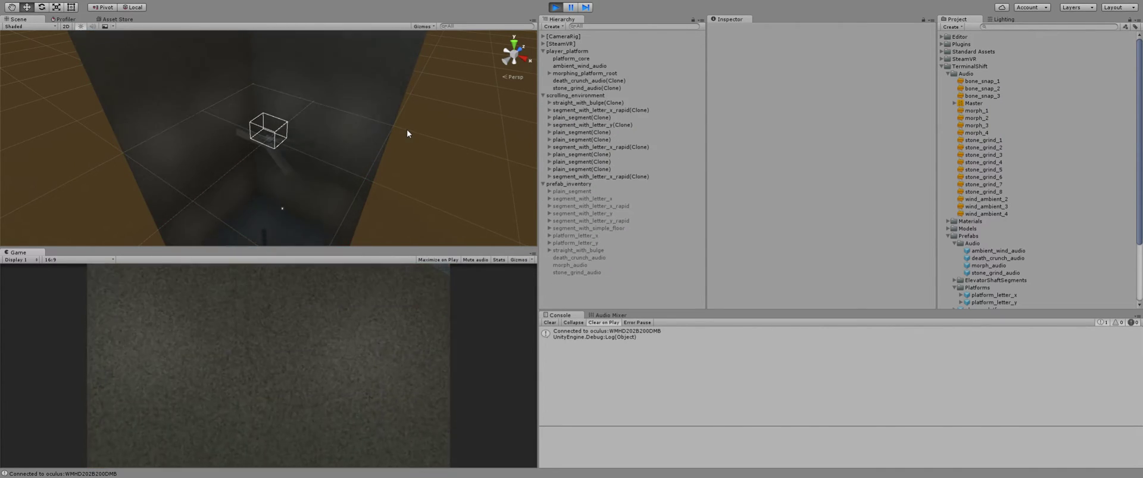
click(556, 7)
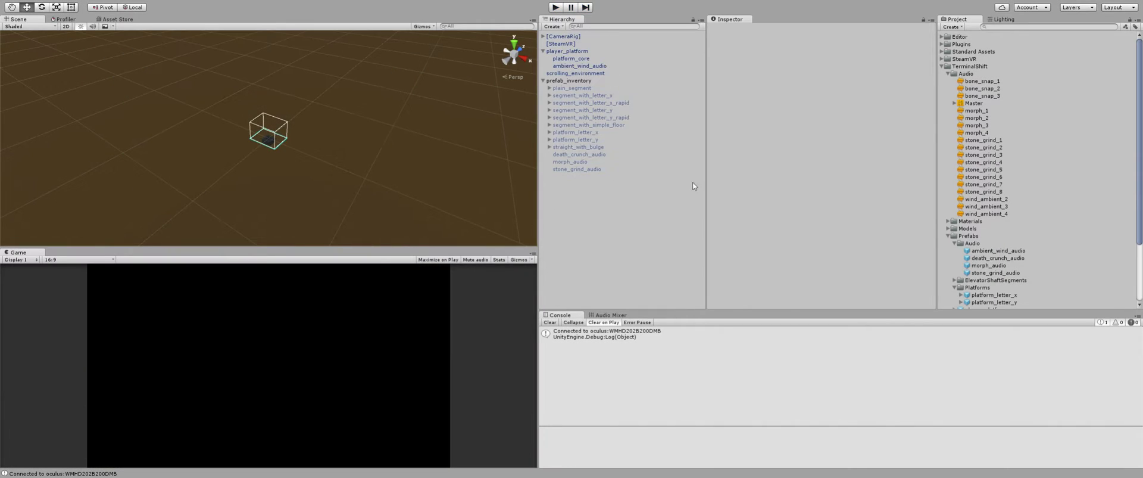
key(f)
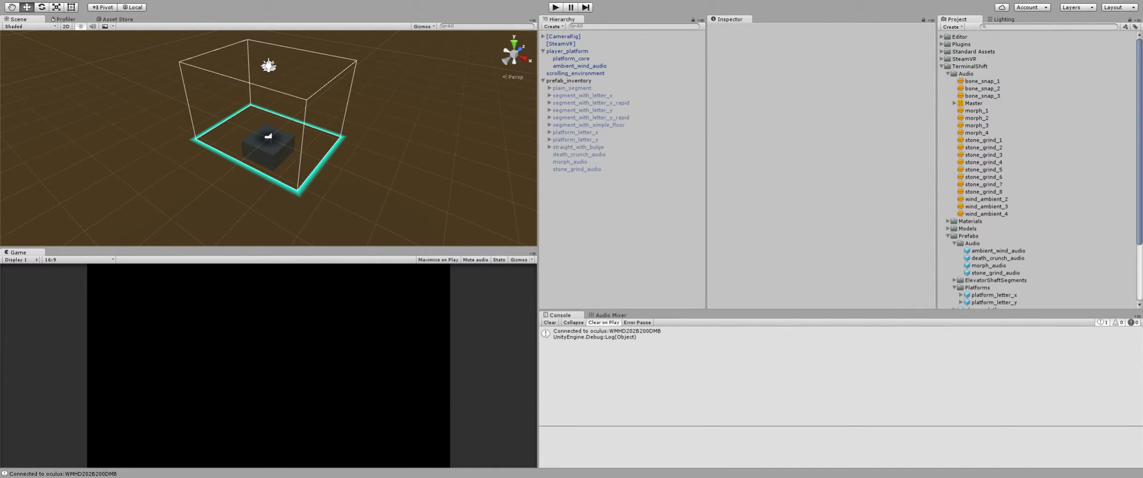
Preview the waveforms of stone_grind_1 through stone_grind_8 as a group, followed by those of morph_1 through morph_4.
click(984, 140)
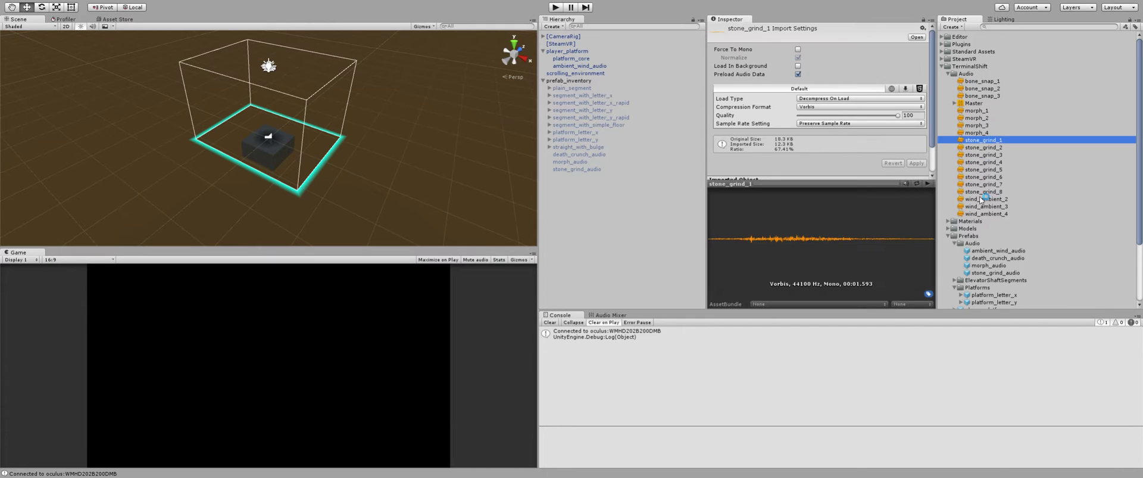
shift+click(983, 191)
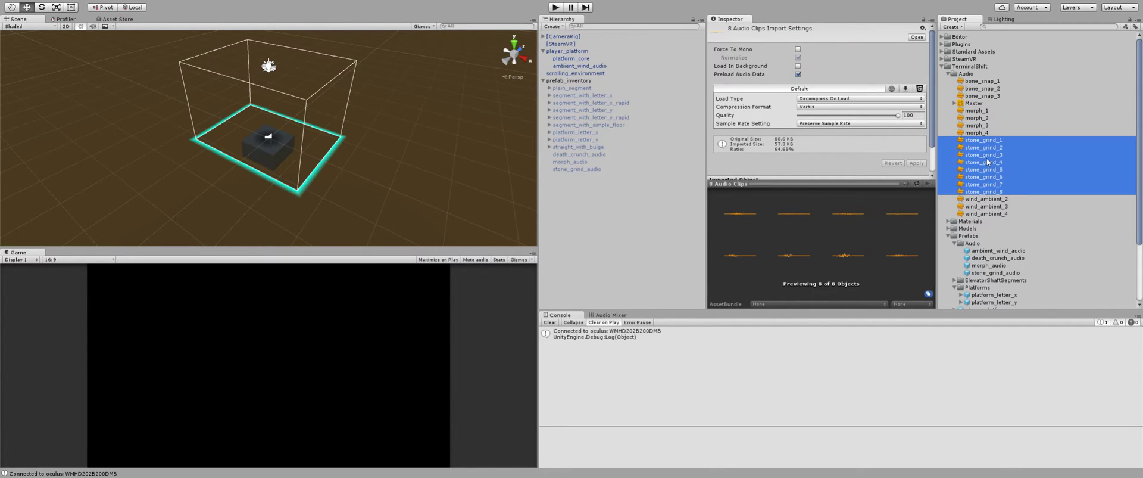
click(979, 111)
shift+click(977, 133)
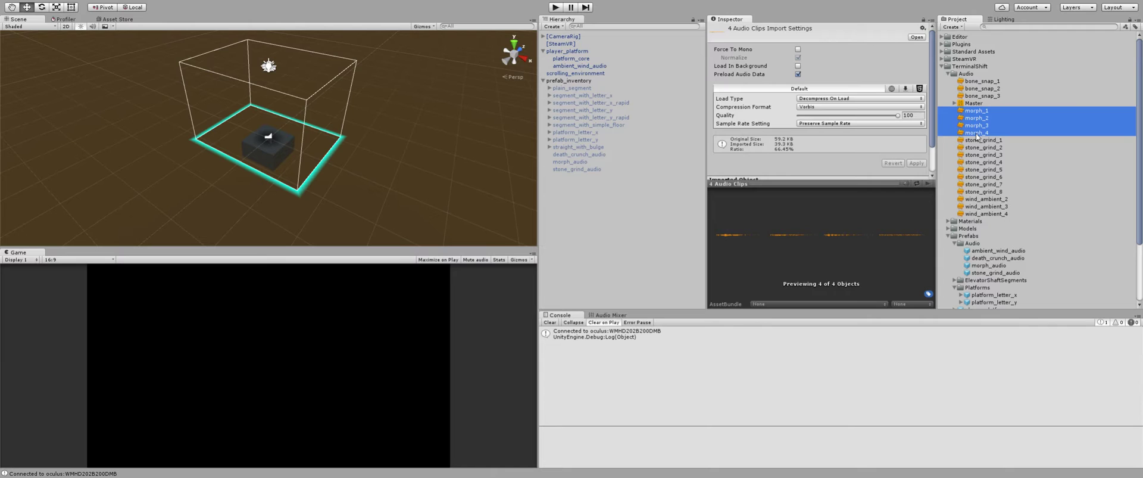
Play back the clips morph_1, morph_2, morph_3 and morph_4 one after another.
click(975, 111)
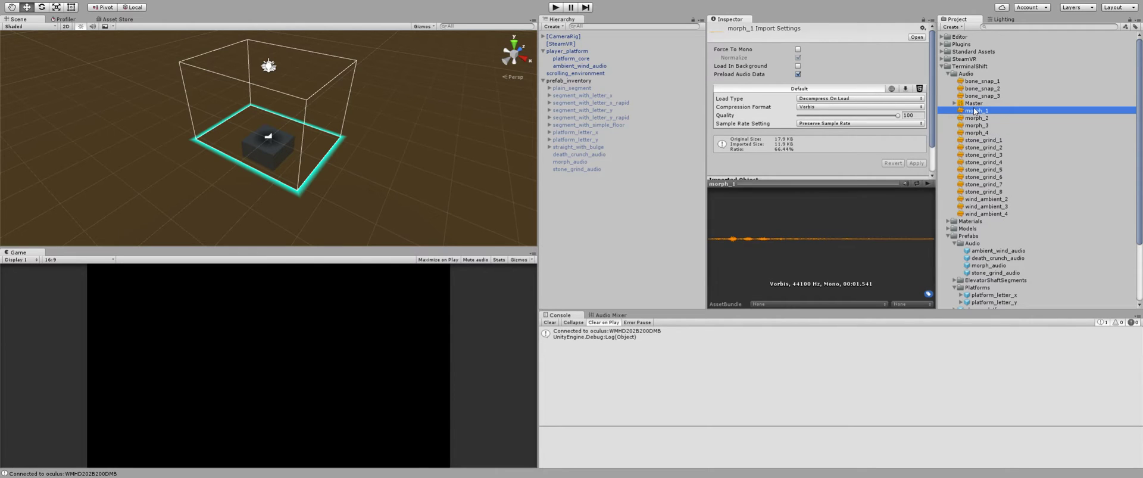
click(926, 186)
key(Down)
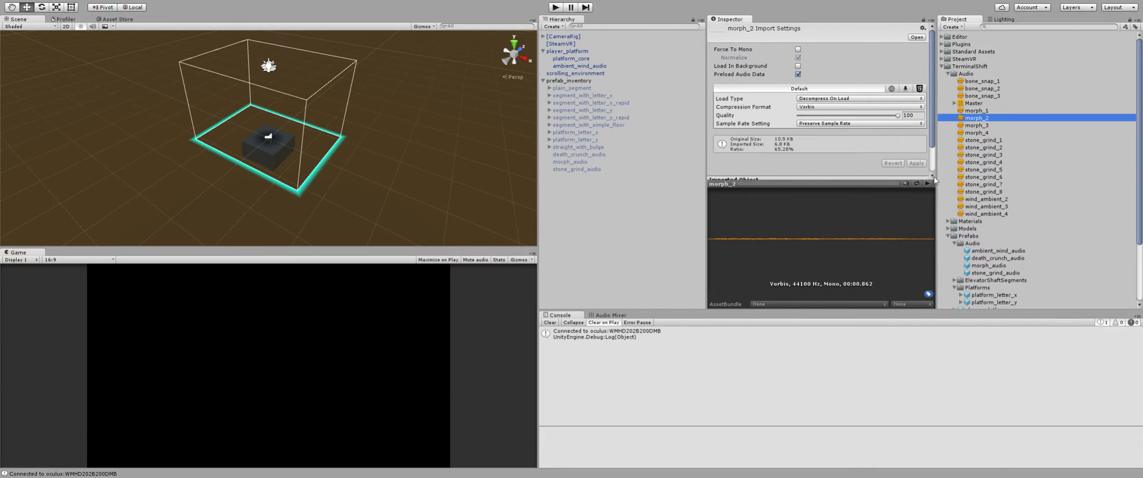
click(927, 183)
key(Down)
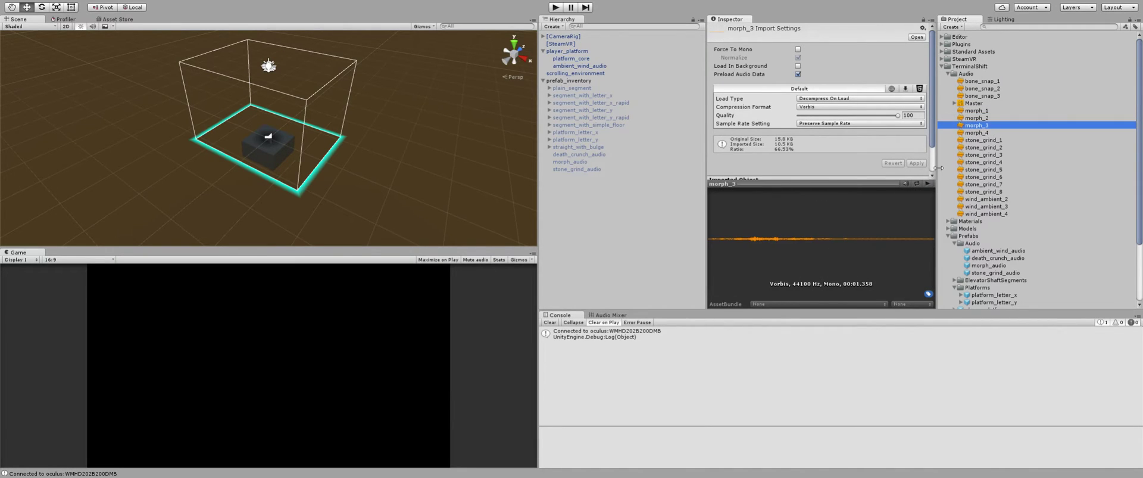
click(927, 183)
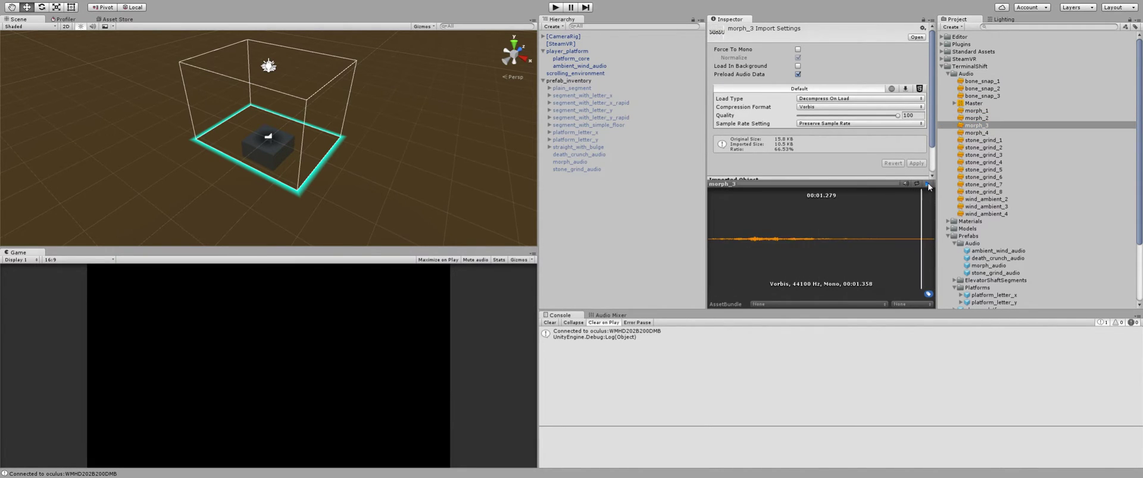
key(Down)
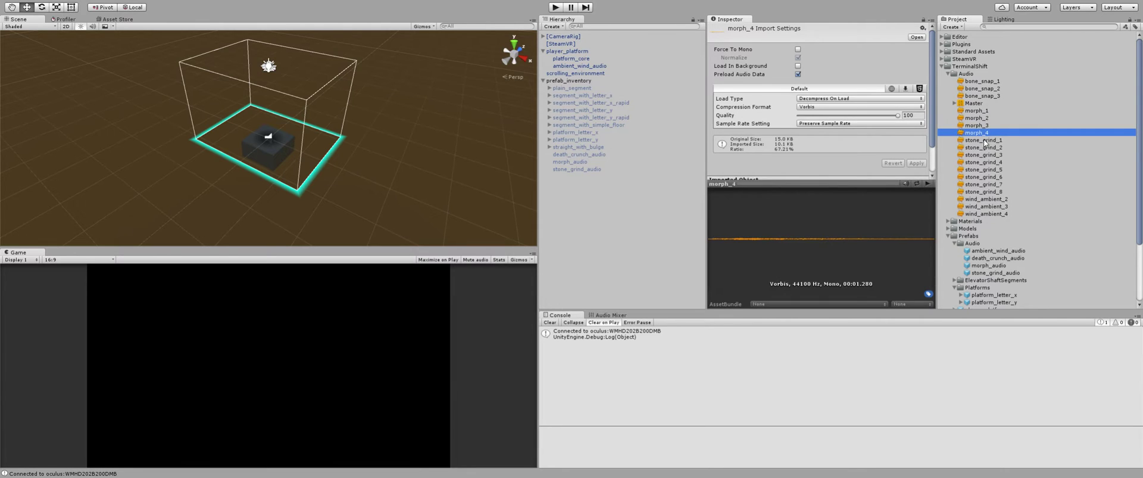
click(927, 184)
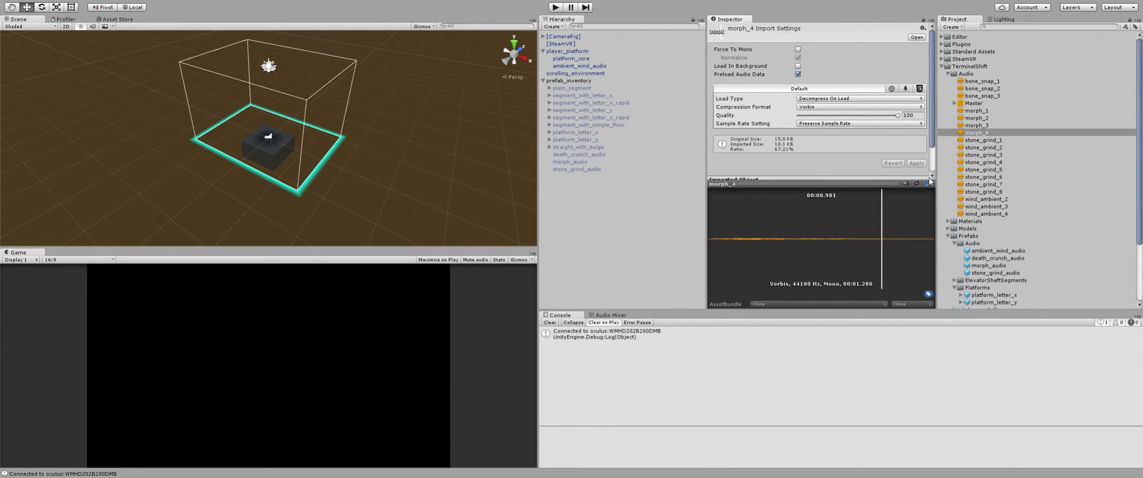
Select morph_1, followed by bone_snap_1 through bone_snap_3 as a group to preview their waveforms.
click(983, 112)
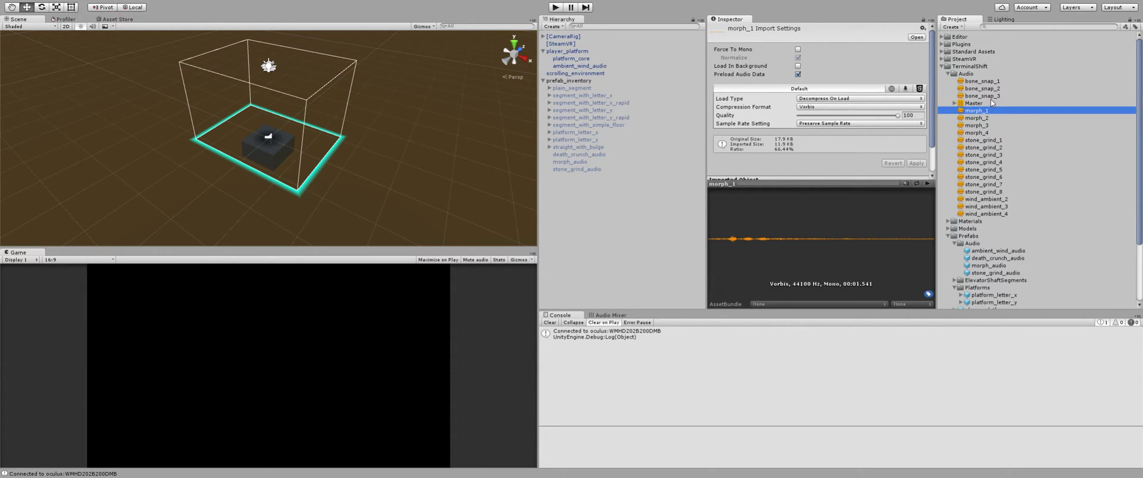
click(983, 81)
shift+click(981, 96)
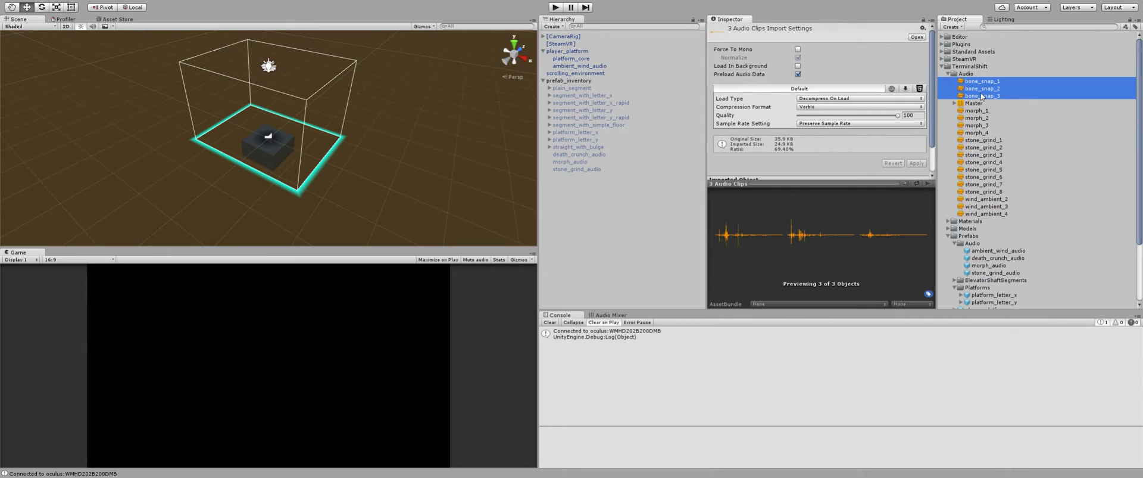
Play back the clips bone_snap_1, bone_snap_2 and bone_snap_3 individually.
click(982, 82)
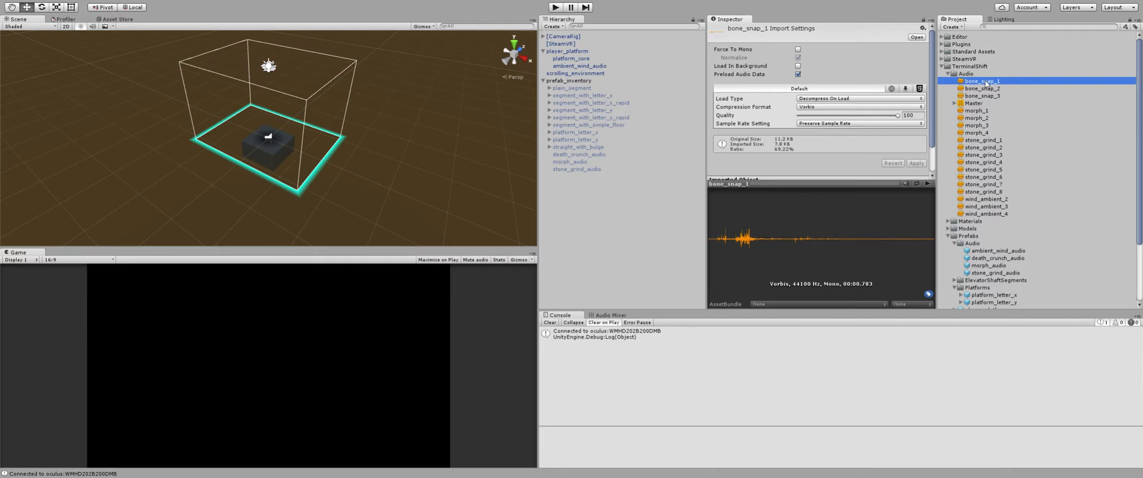
click(928, 184)
click(968, 95)
click(981, 88)
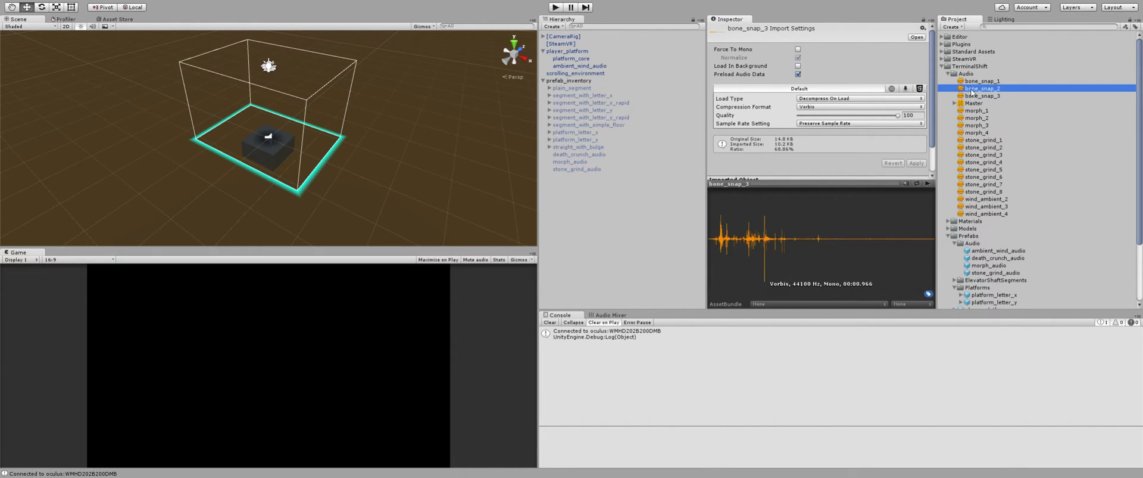
click(928, 184)
click(981, 96)
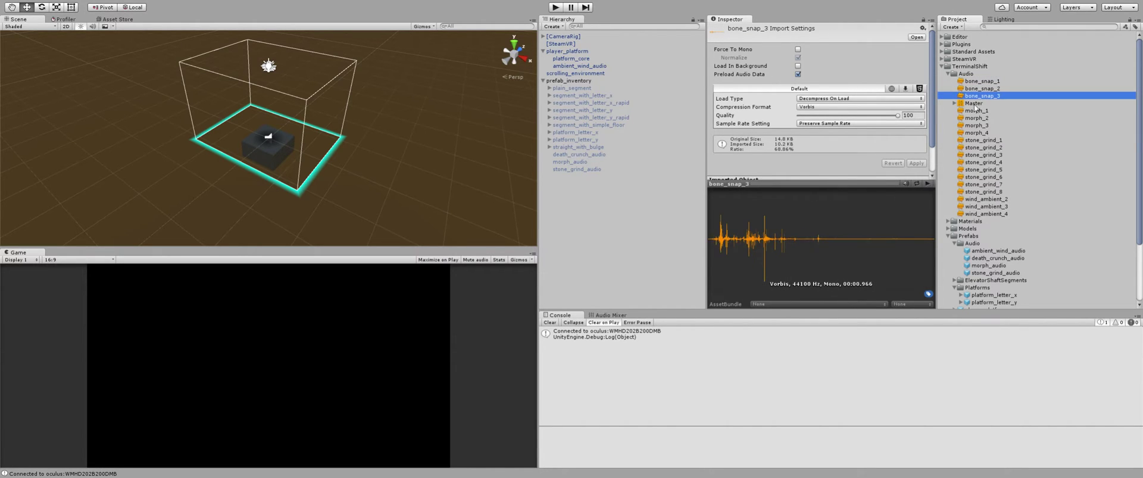
click(928, 184)
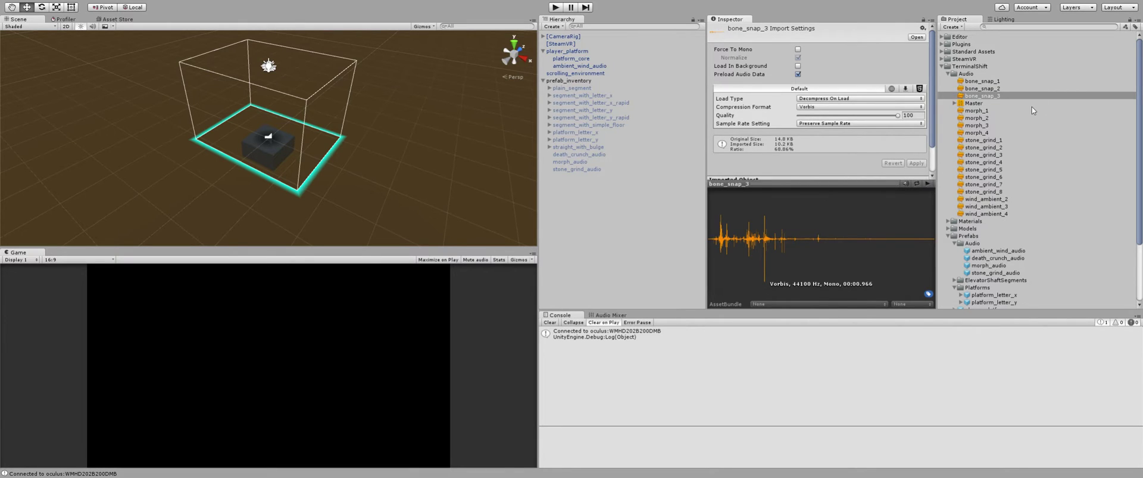
Preview the waveforms of wind_ambient_2 through wind_ambient_4 as a group.
click(995, 199)
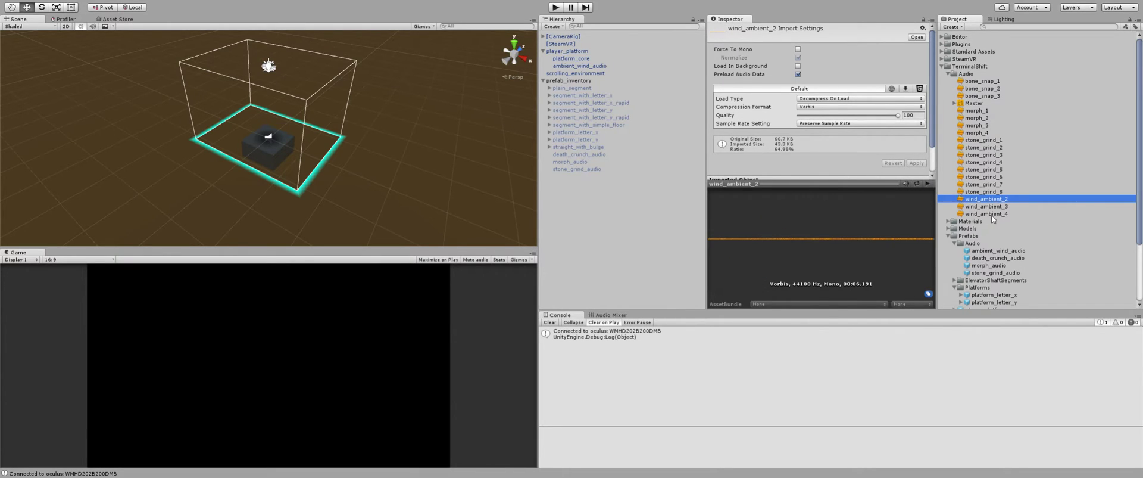
shift+click(992, 214)
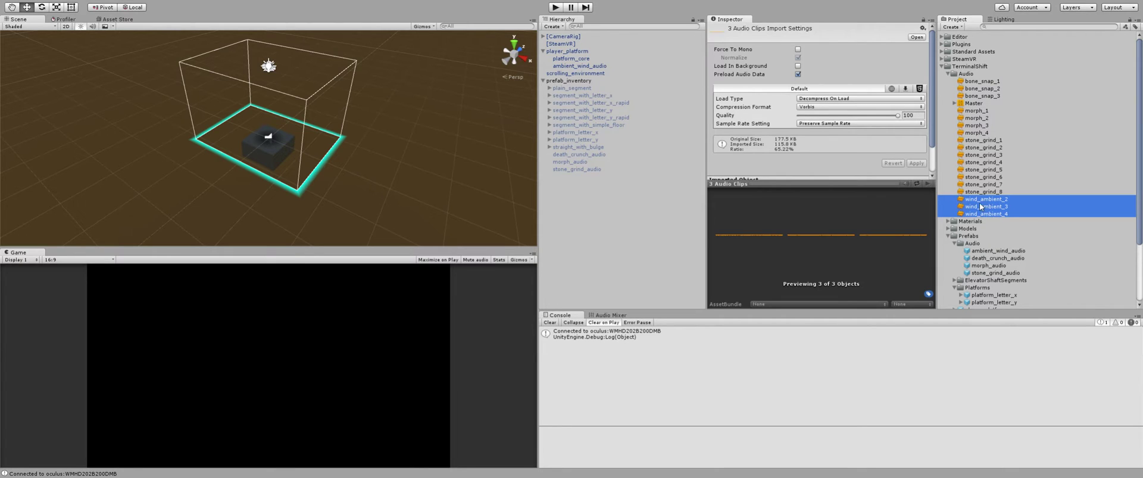
click(993, 208)
click(989, 200)
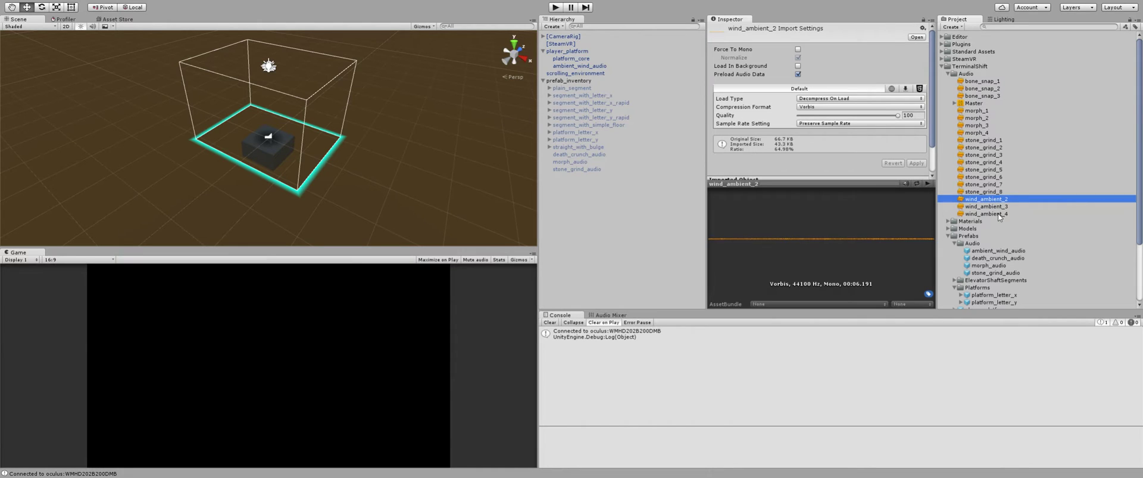
shift+click(999, 213)
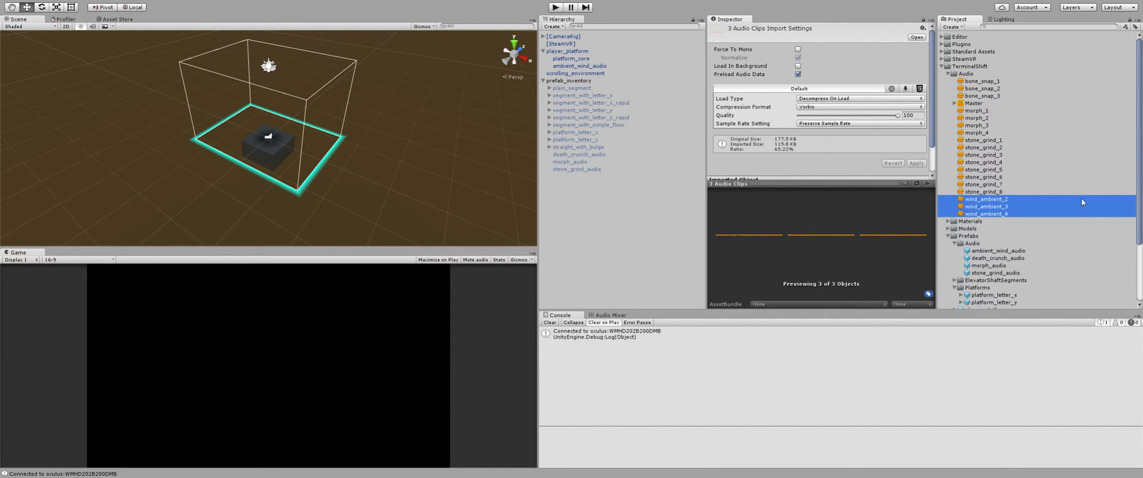
Expand TerminalShift's Materials folder and preview the PlayerShadow texture with its import settings.
scroll(1016, 179, down, 4)
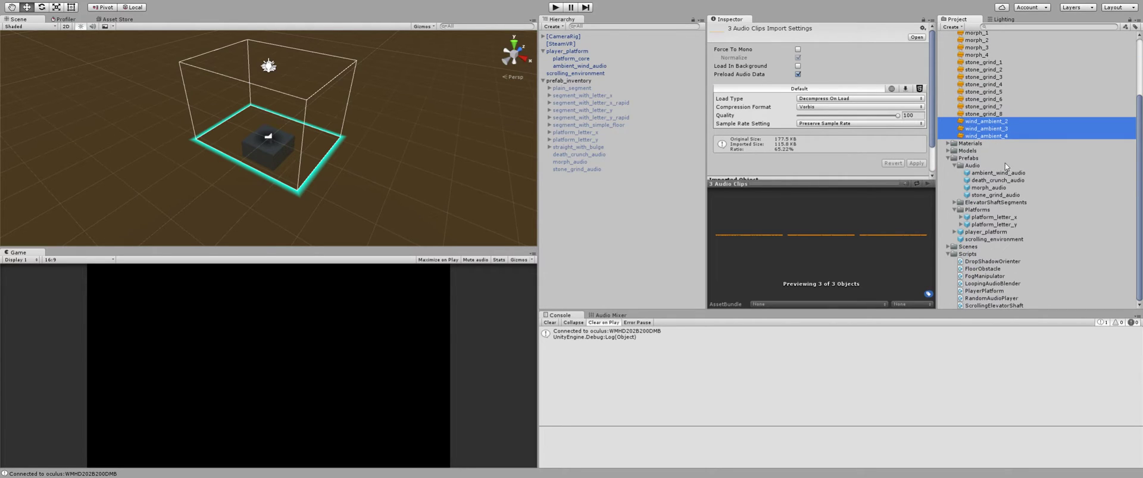
scroll(1020, 140, up, 4)
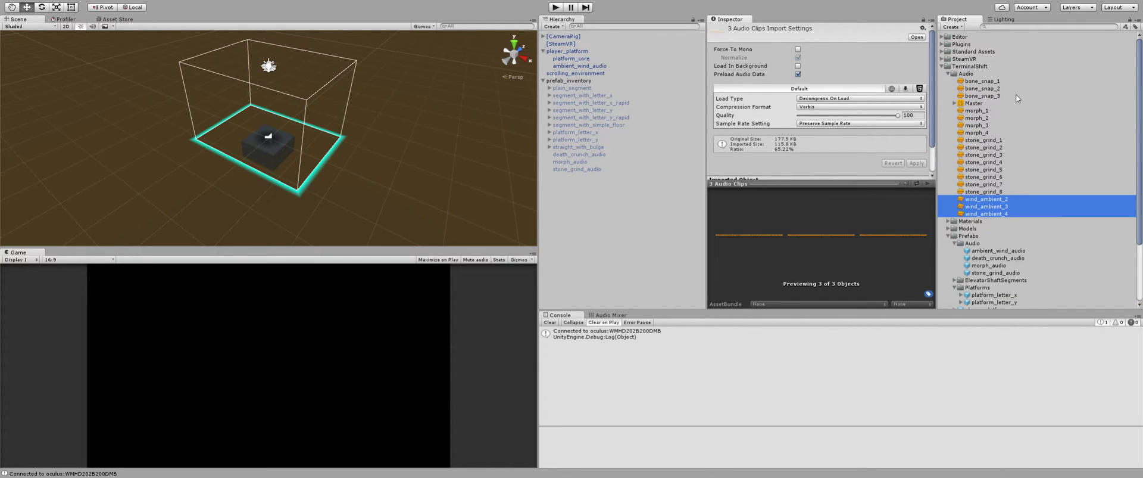
scroll(986, 184, down, 4)
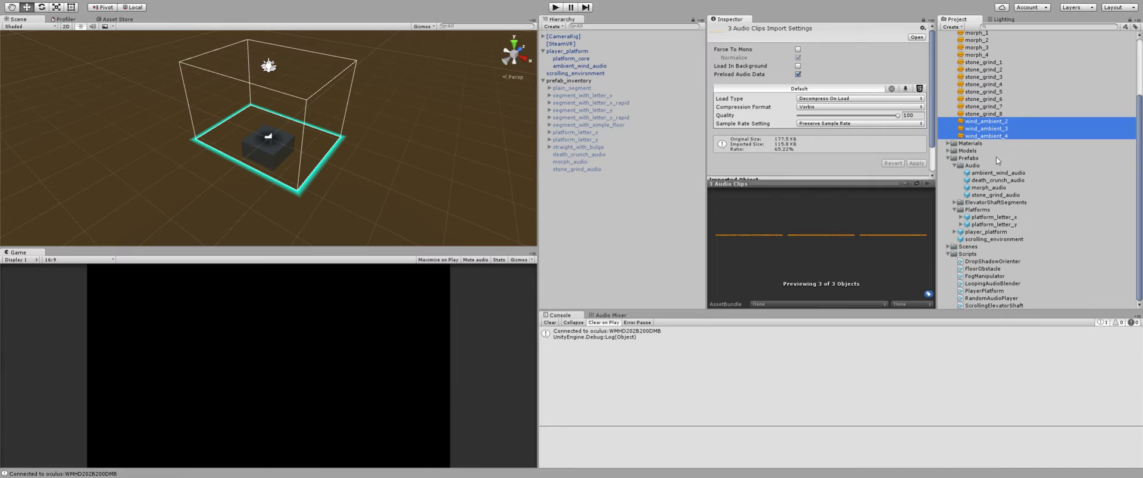
click(948, 144)
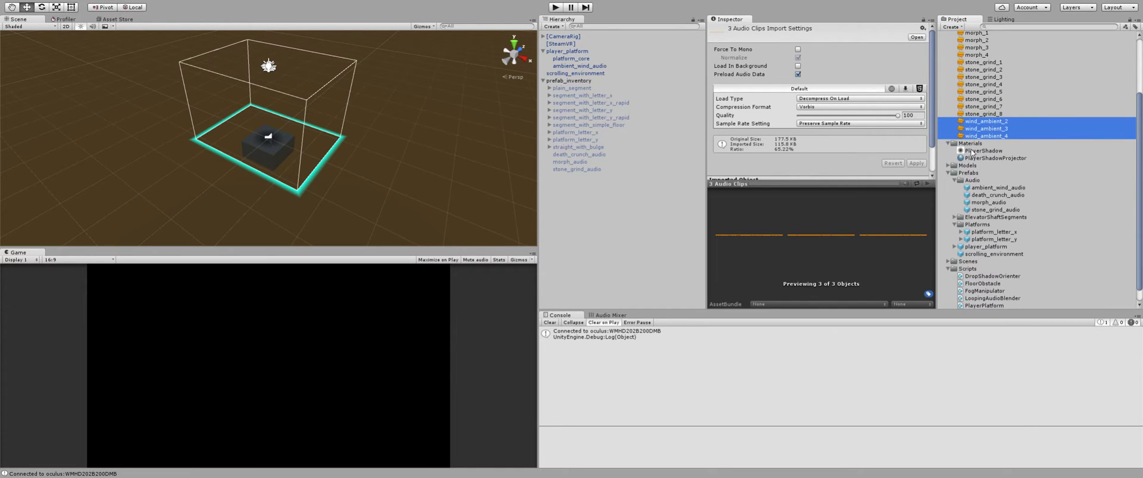
click(969, 151)
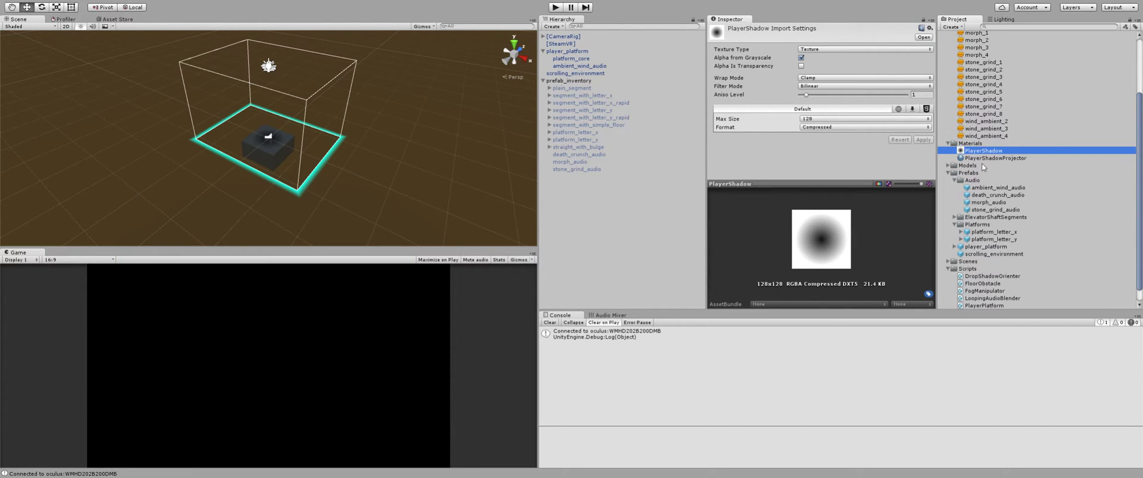
scroll(970, 147, up, 4)
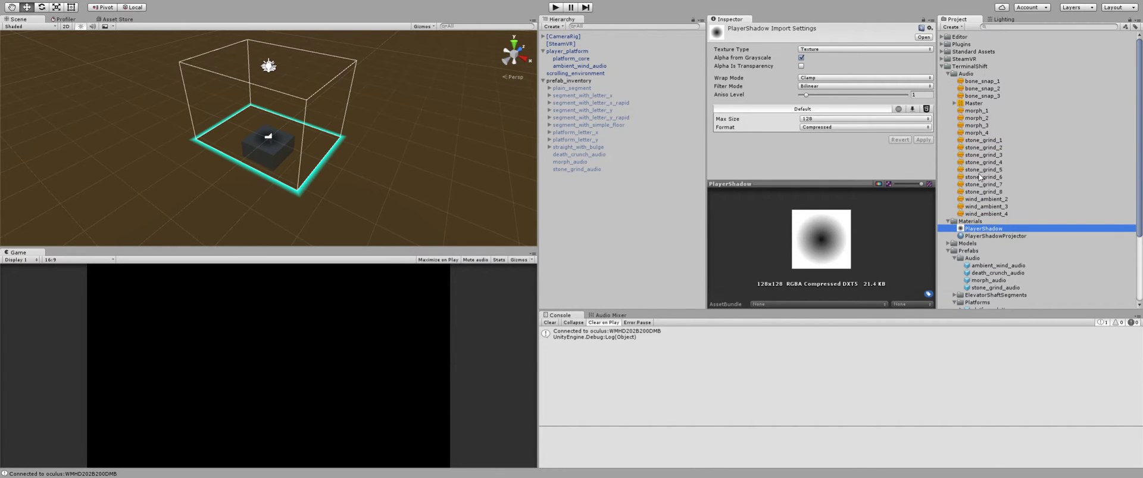
scroll(979, 176, down, 3)
scroll(972, 137, up, 3)
Select the bone_snap_3 clip, then inspect death_crunch_audio in prefab_inventory down to its Audio Reverb Filter settings.
click(991, 97)
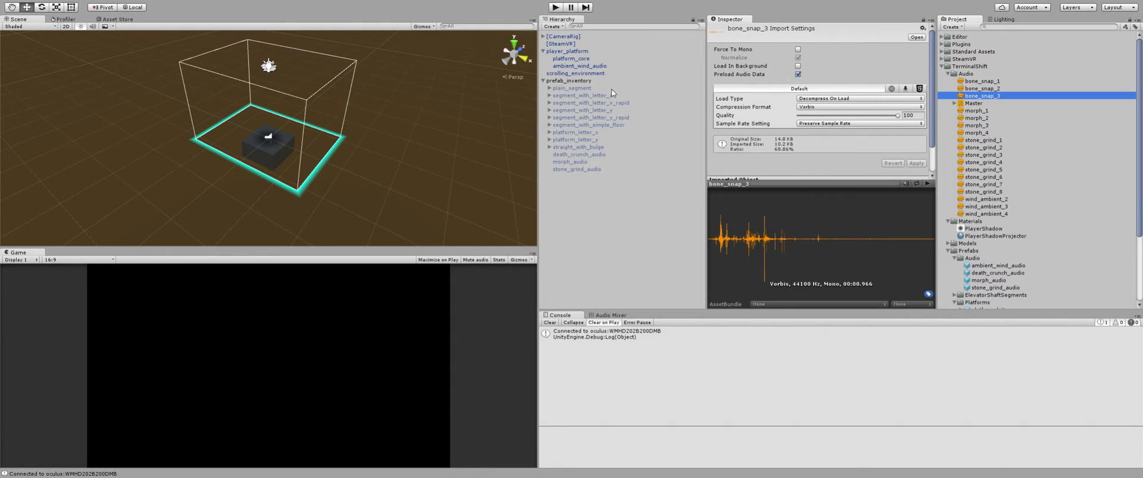
click(570, 154)
scroll(789, 137, down, 6)
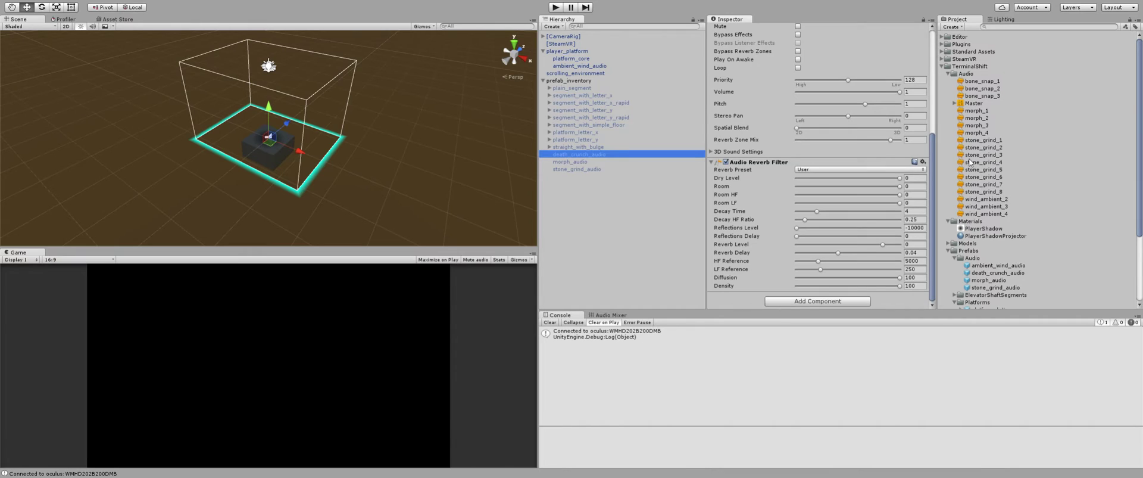
Collapse TerminalShift's Audio folder and expand the ElevatorShaftSegments folder under Prefabs.
click(948, 78)
click(949, 74)
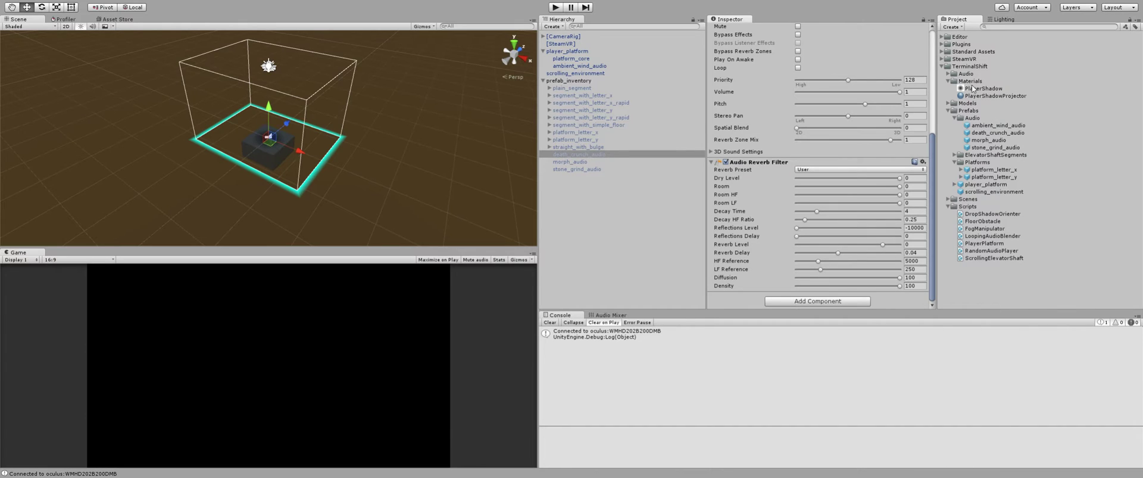
click(954, 155)
click(954, 155)
click(955, 163)
click(955, 163)
click(955, 155)
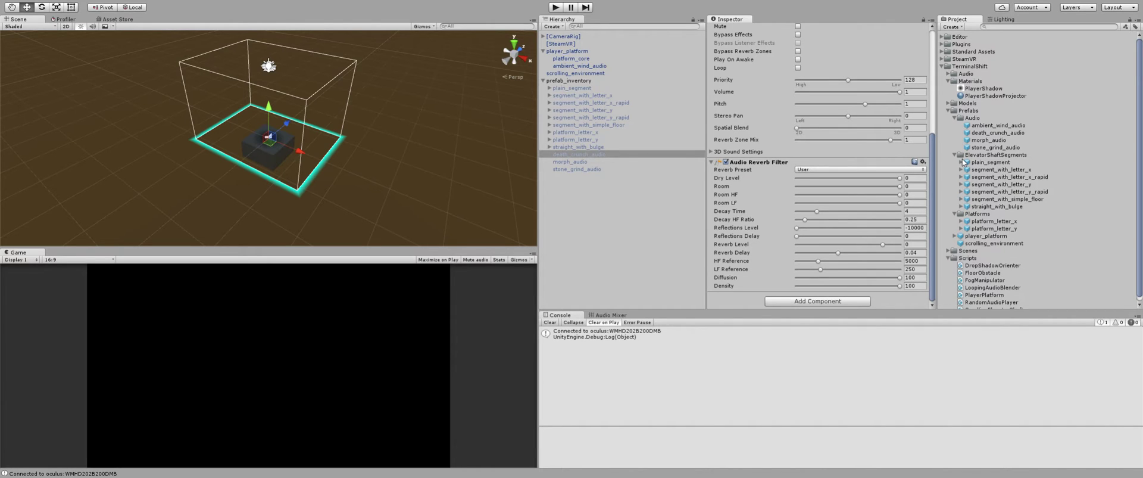
Expand the Models folder with its Materials and Source subfolders, and select the Source folder.
click(948, 103)
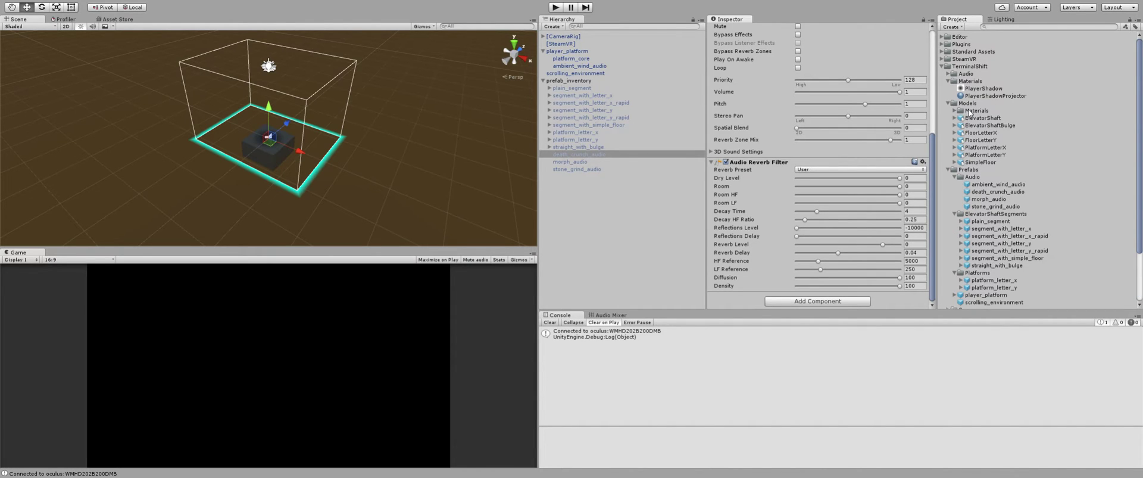
click(954, 111)
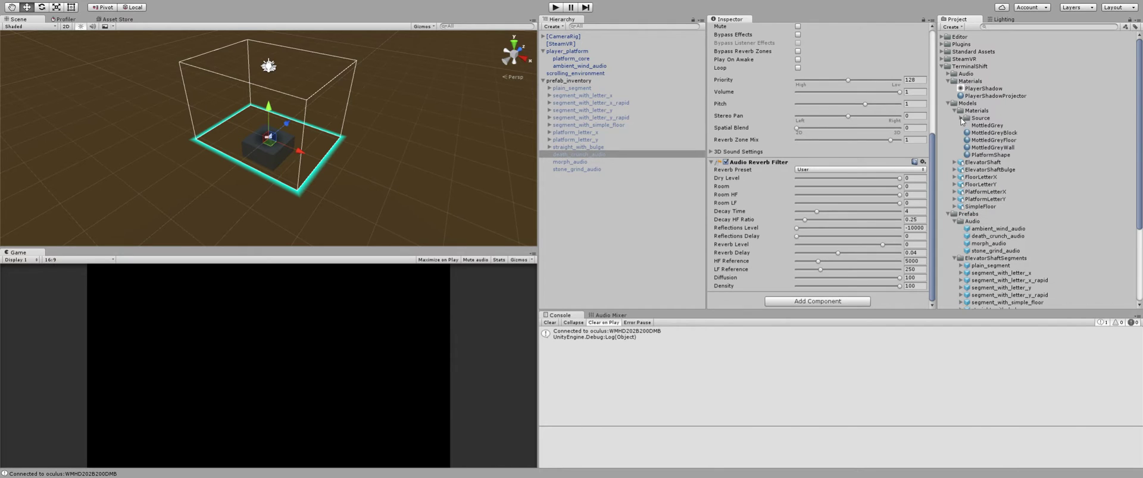
click(962, 118)
click(976, 119)
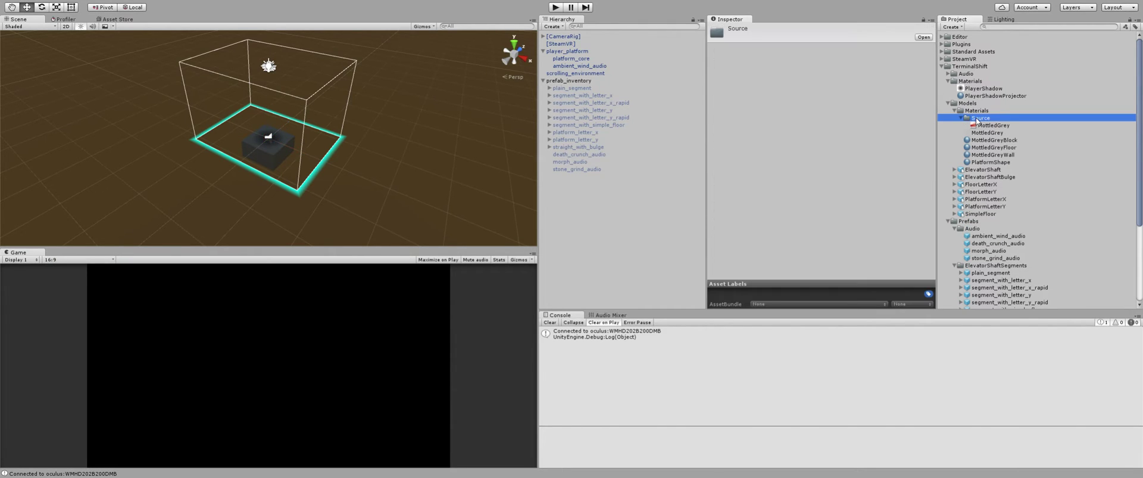
Preview the PlayerShadow texture and the MottledGrey texture in Models' Materials folder.
click(989, 125)
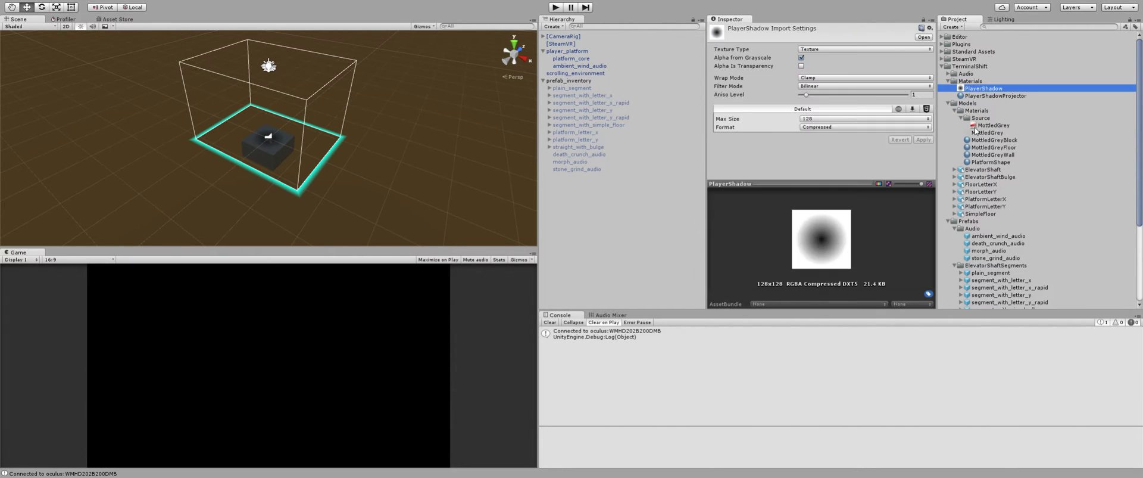
click(981, 118)
click(984, 125)
click(975, 88)
click(999, 132)
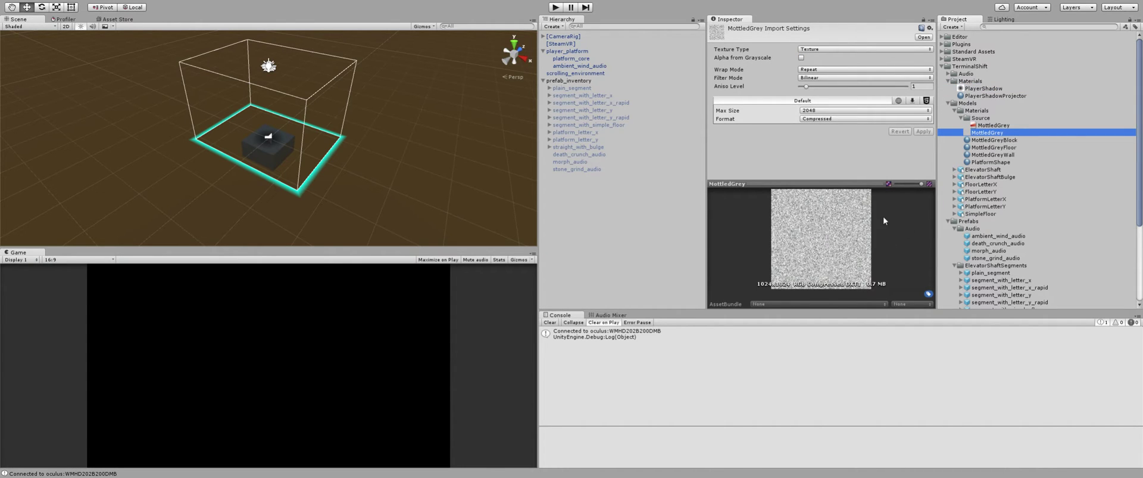
click(813, 230)
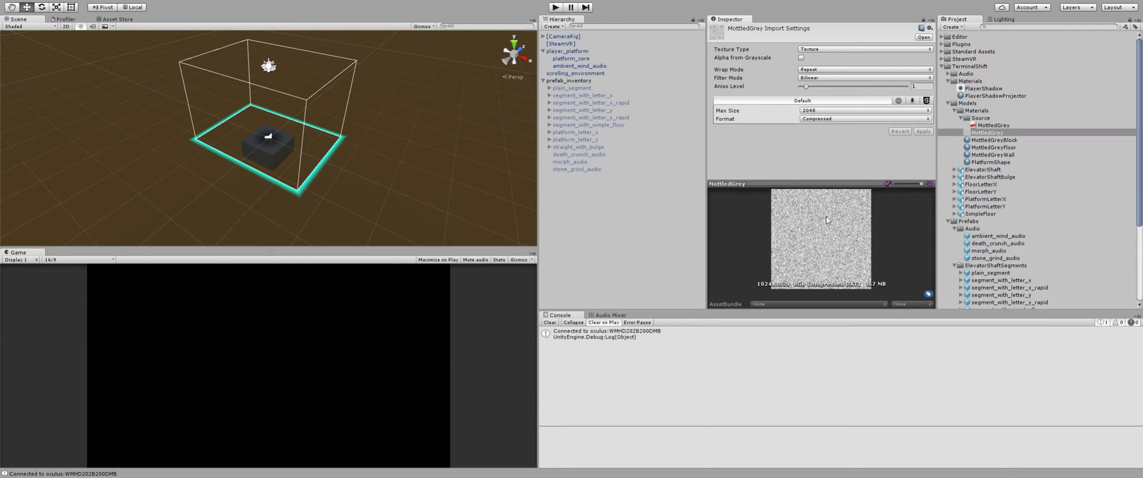
Select player_platform, frame it in the scene view, and examine its mottled surface from several distances and angles.
click(259, 147)
key(f)
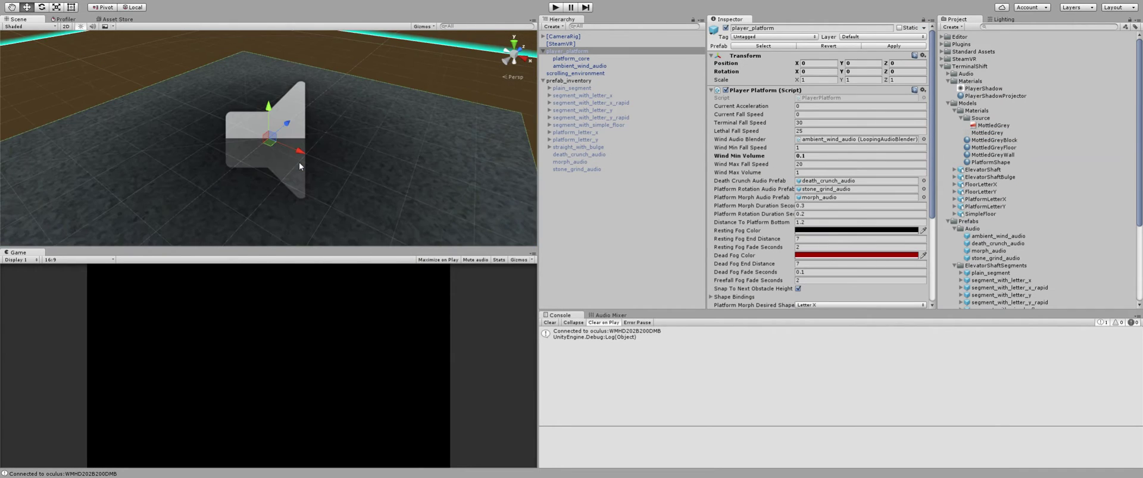
alt+drag(205, 173, 244, 210)
middle_drag(263, 196, 380, 87)
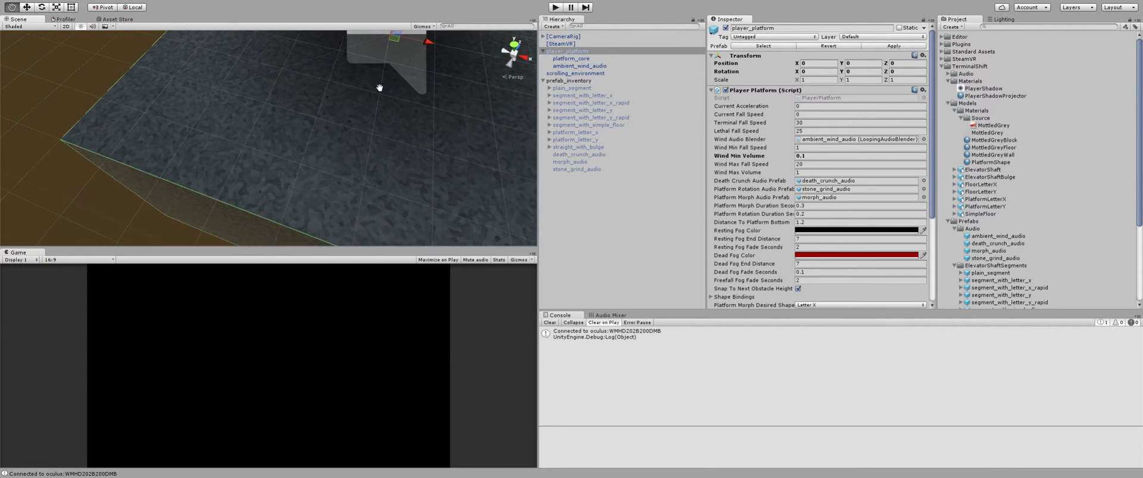
scroll(294, 129, up, 10)
scroll(299, 128, down, 8)
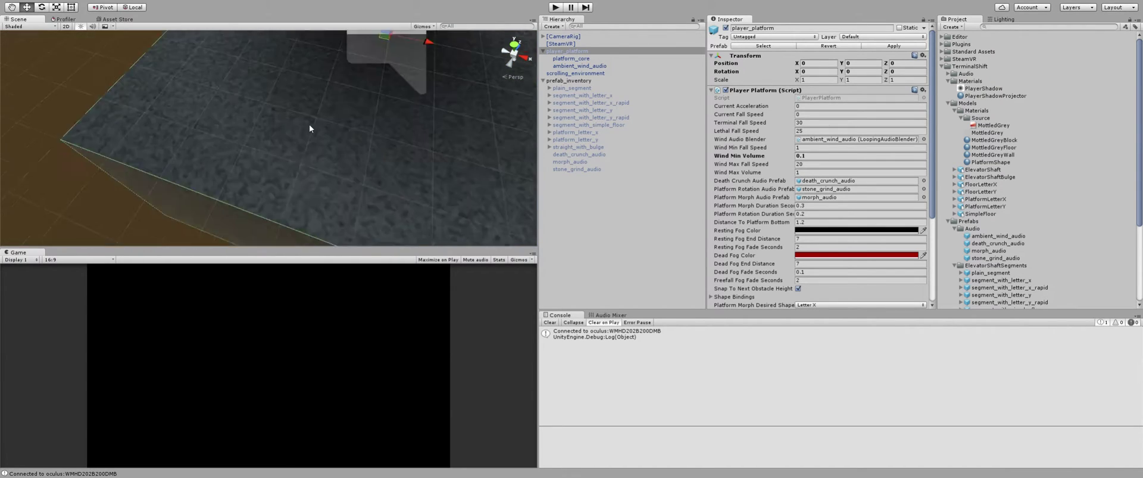
scroll(369, 121, down, 6)
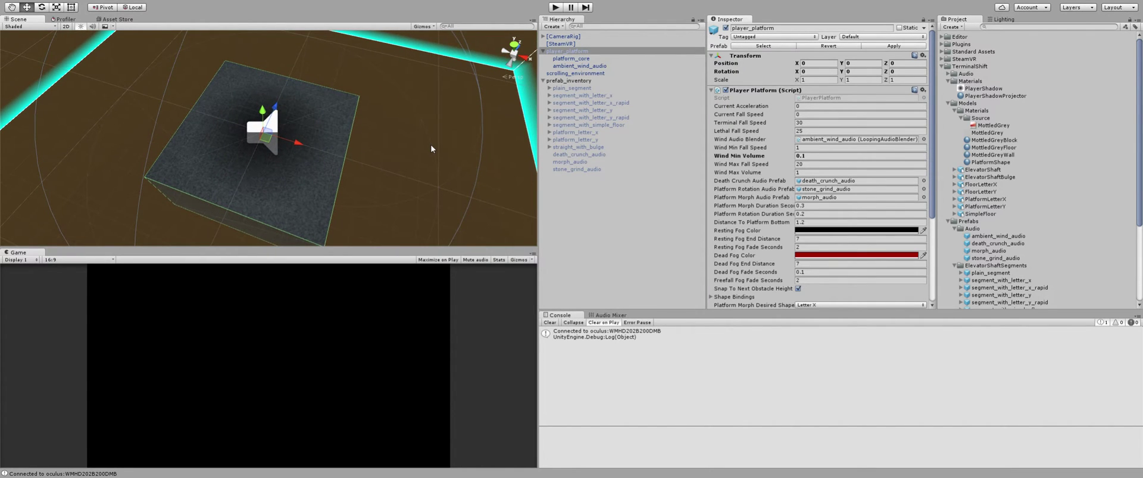
scroll(431, 144, down, 4)
alt+drag(435, 166, 321, 184)
scroll(321, 185, up, 8)
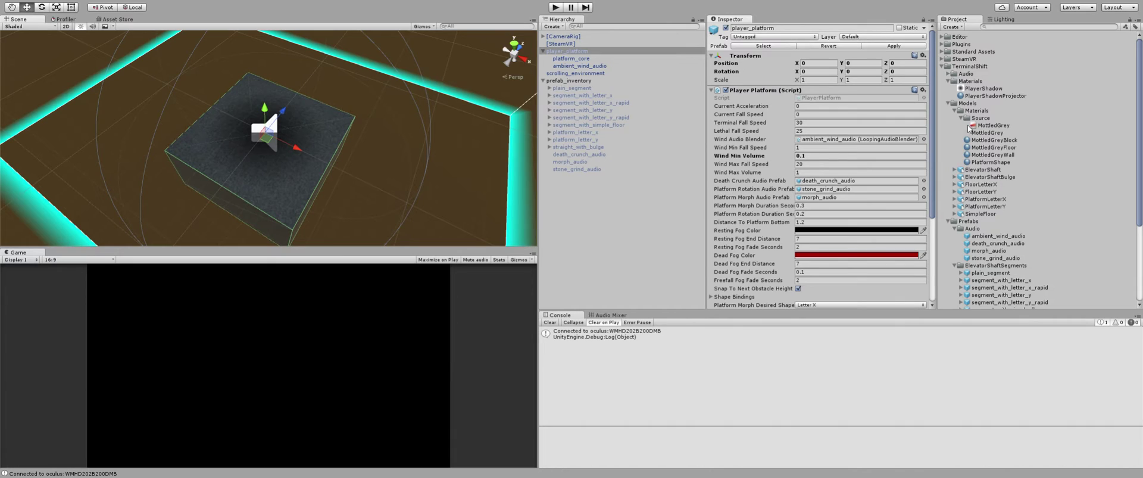
Preview the MottledGrey and PlayerShadow textures again and examine the shadow on the platform up close.
click(978, 89)
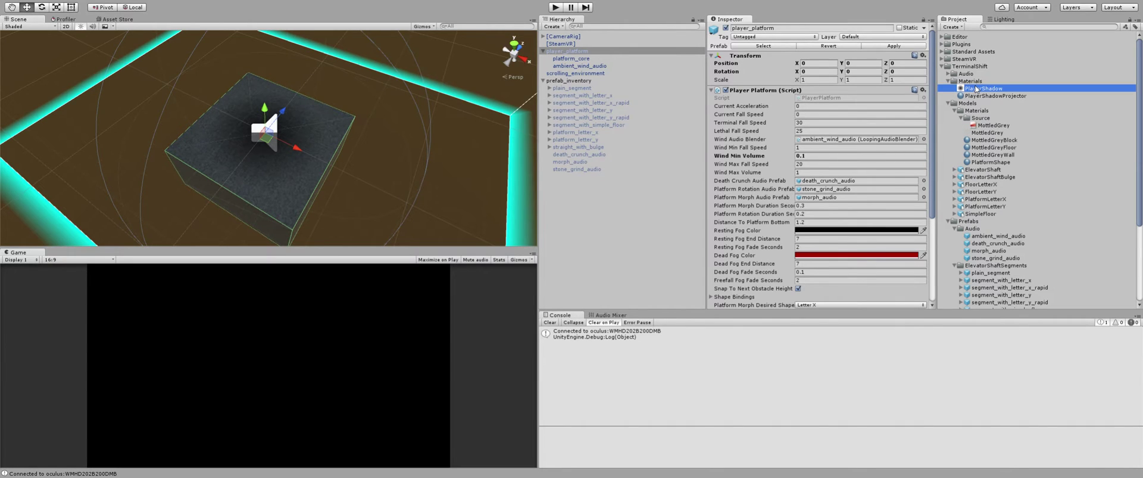
click(989, 126)
click(988, 132)
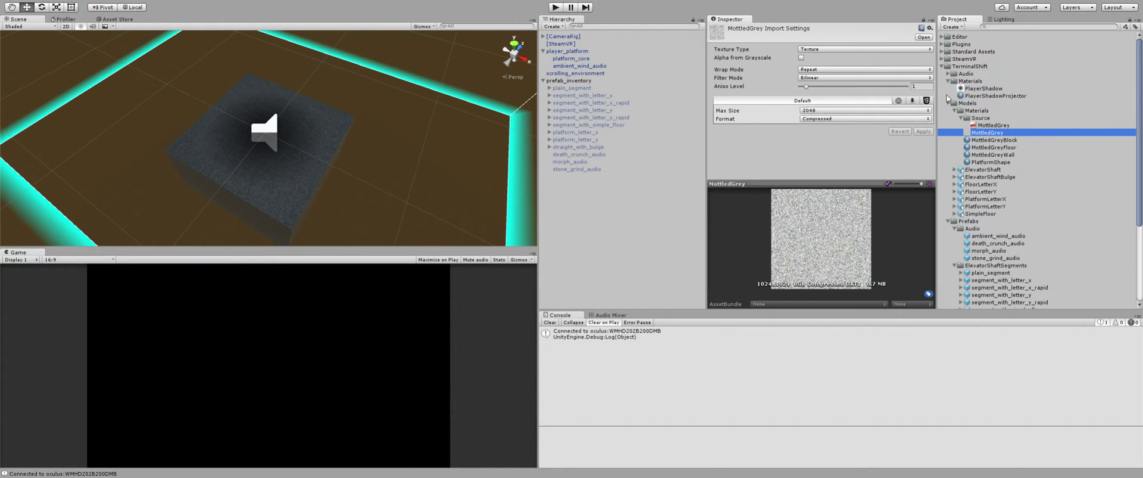
click(970, 88)
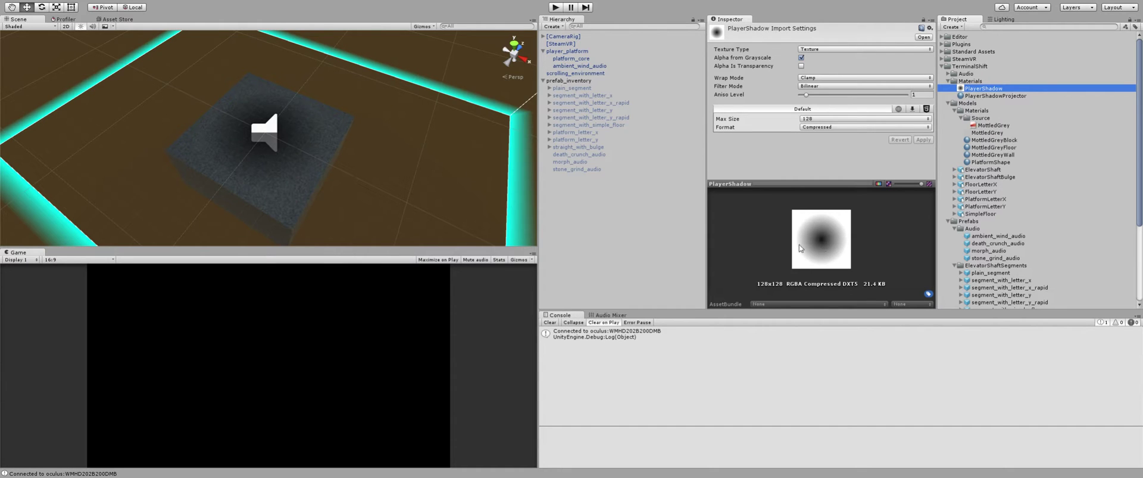
scroll(294, 160, up, 5)
scroll(298, 156, down, 3)
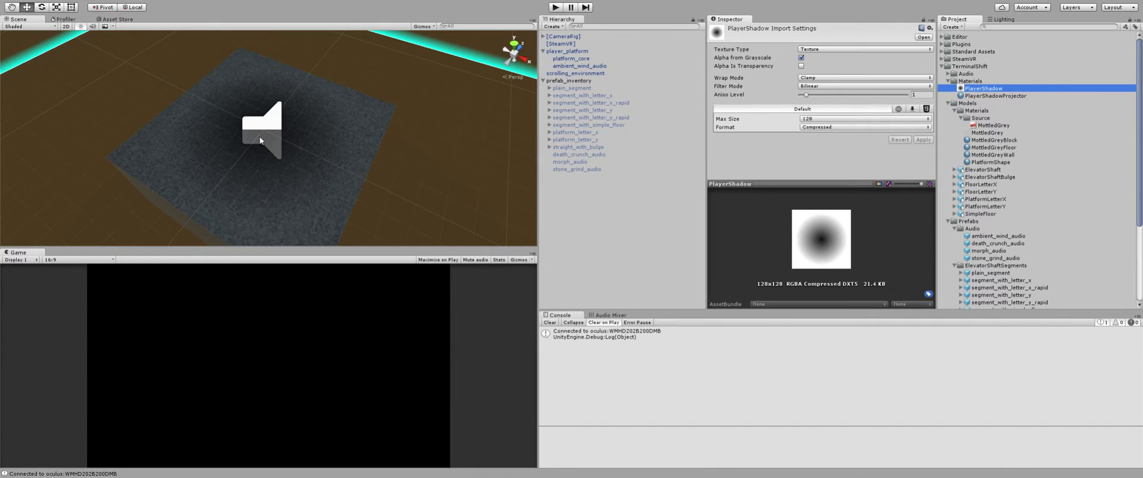
Expand [CameraRig] and its Camera (head) object, and select BlobShadowProjector.
scroll(250, 152, down, 3)
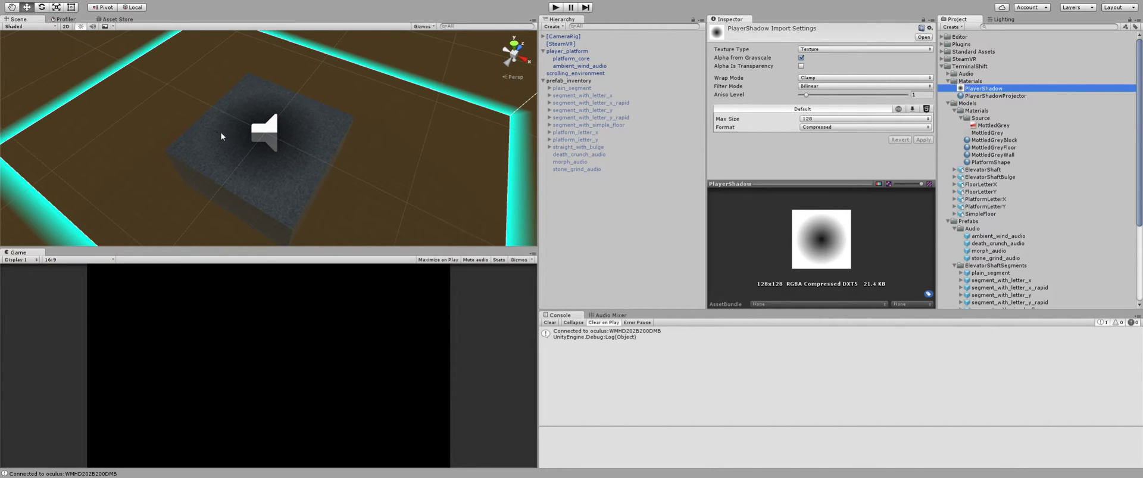
scroll(256, 122, down, 3)
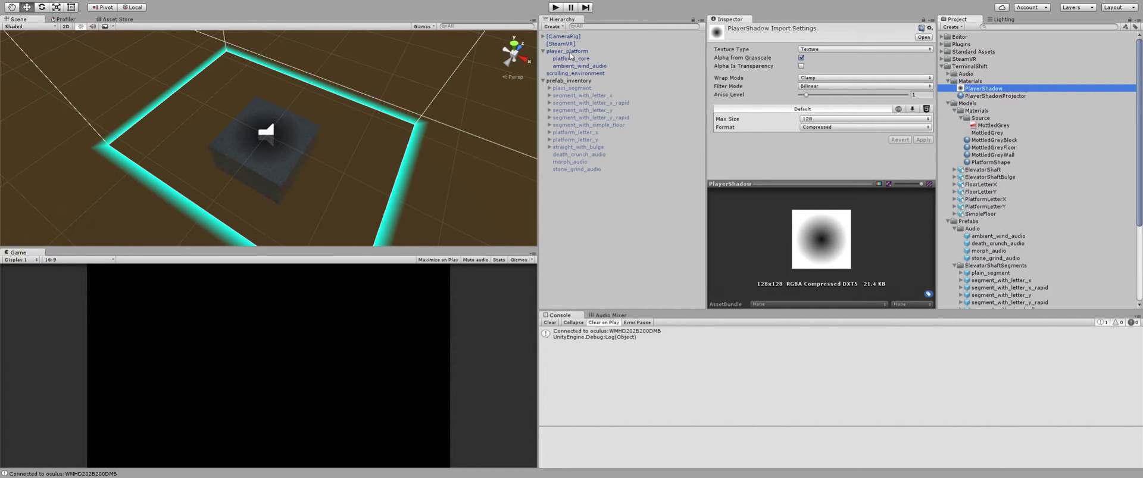
scroll(302, 75, down, 4)
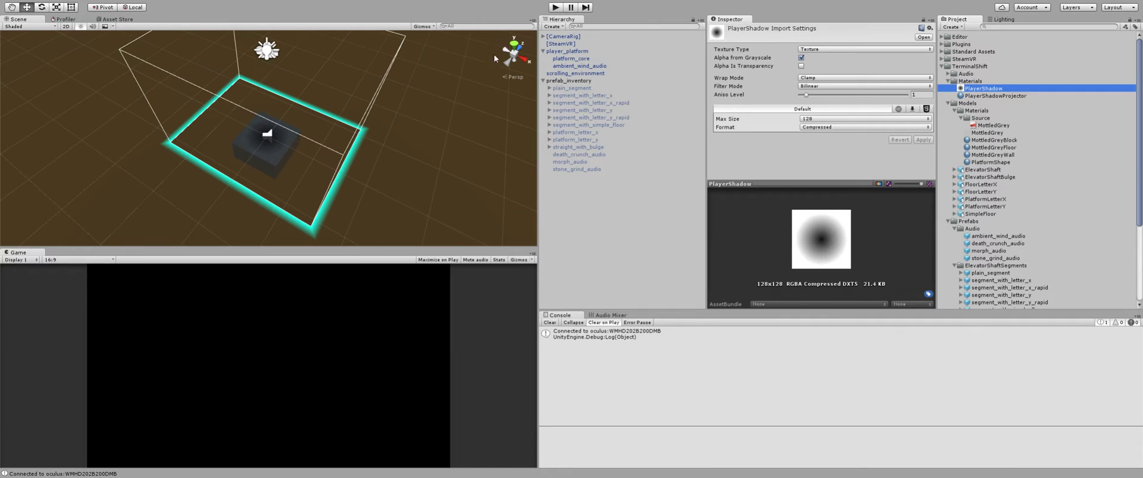
click(543, 36)
click(549, 58)
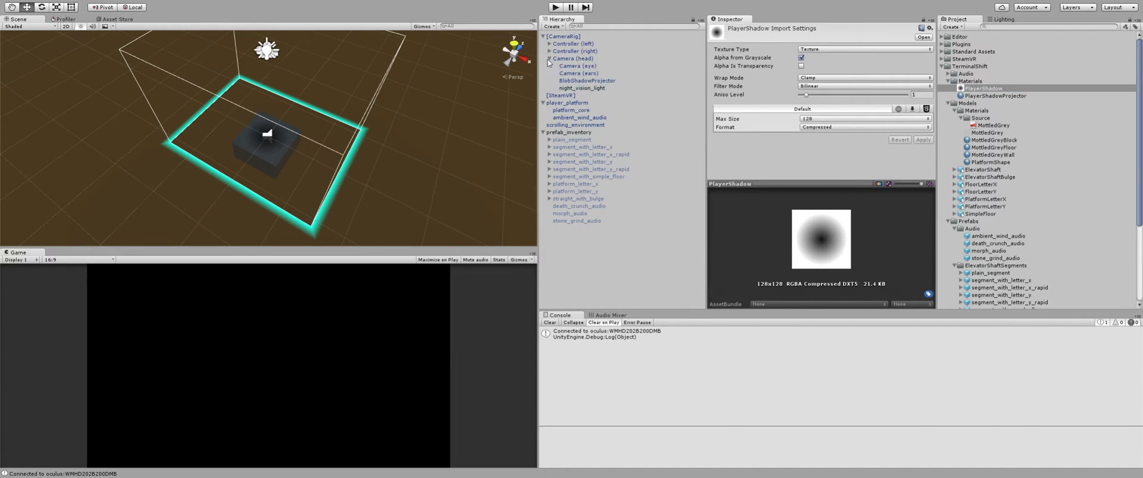
click(582, 80)
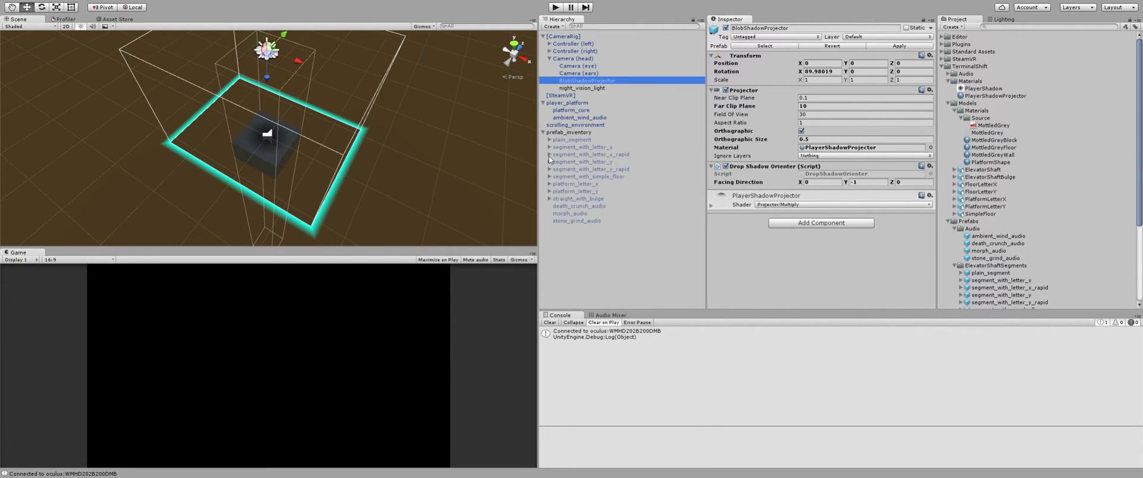
Examine the Facing Direction Y setting of BlobShadowProjector's Drop Shadow Orienter script and the projector's area around the platform.
click(888, 183)
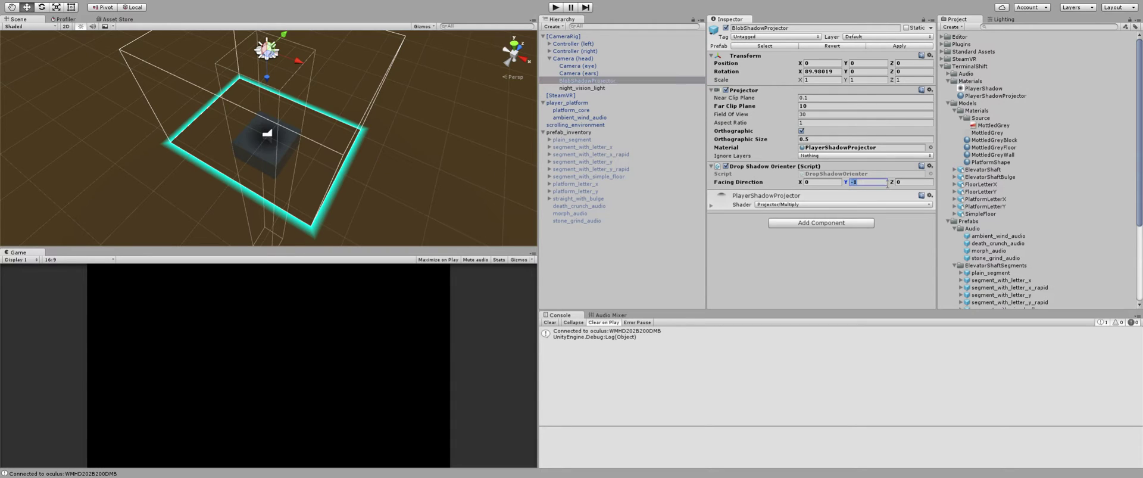
click(887, 184)
scroll(301, 122, up, 3)
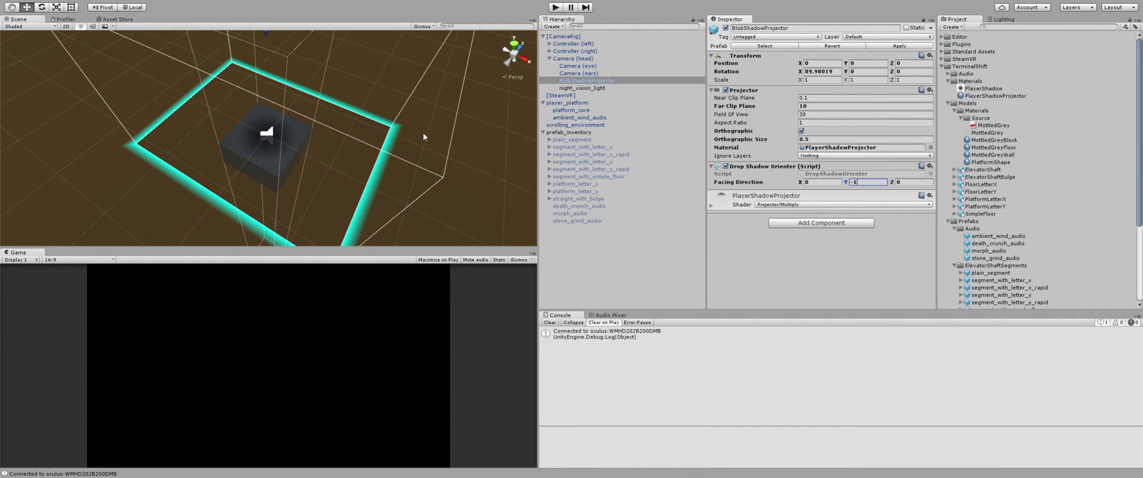
Select night_vision_light and examine its Light settings and its surroundings in the scene view.
click(599, 91)
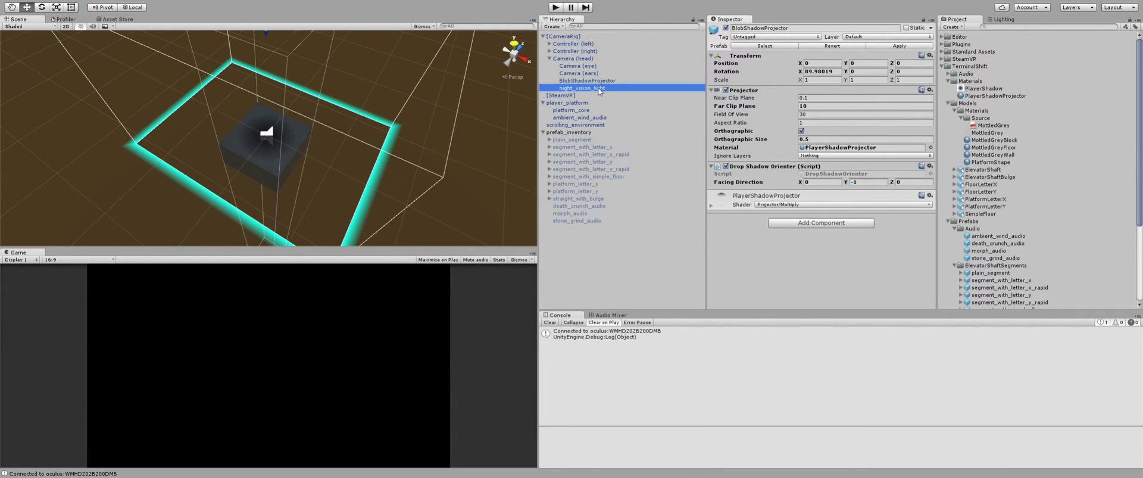
scroll(292, 69, down, 3)
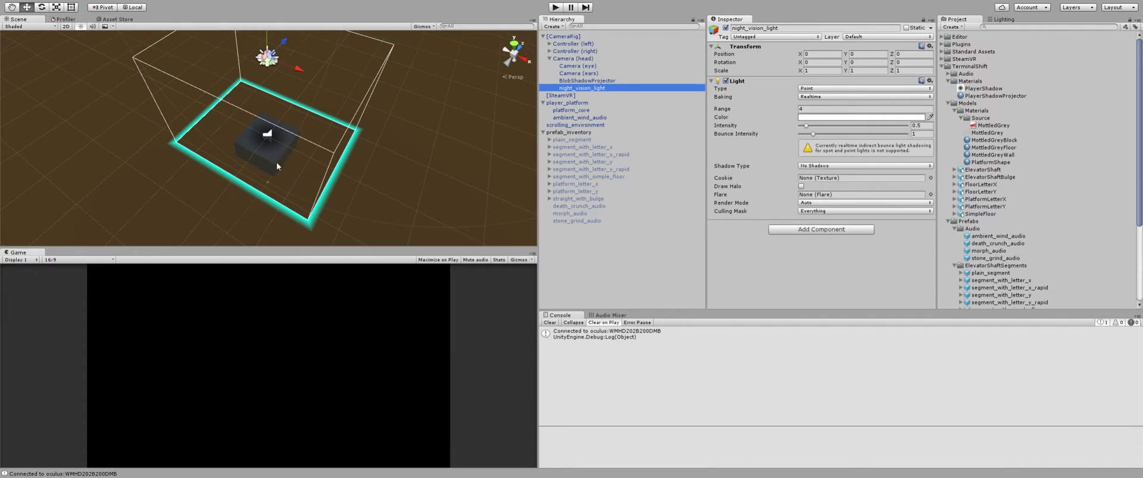
scroll(271, 149, up, 5)
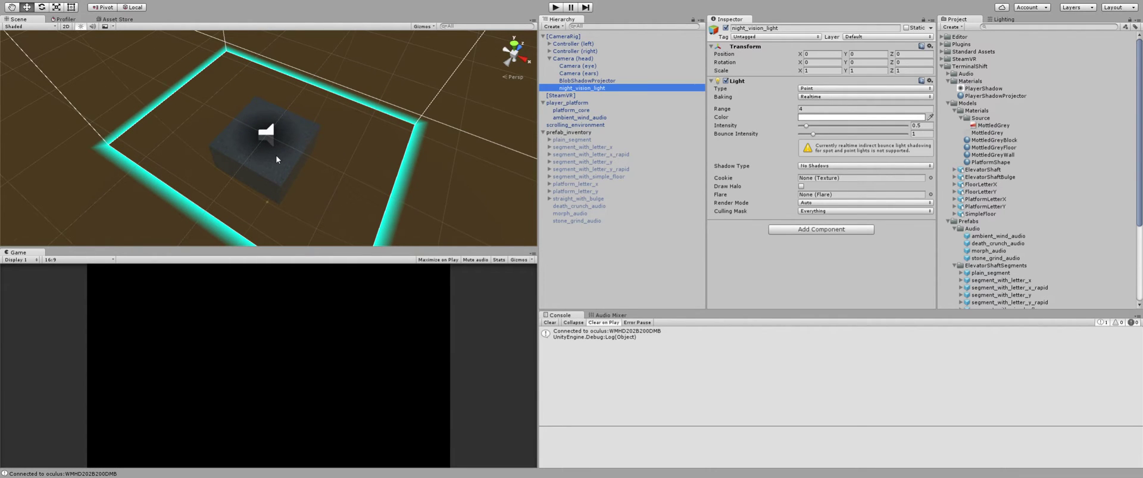
key(Up)
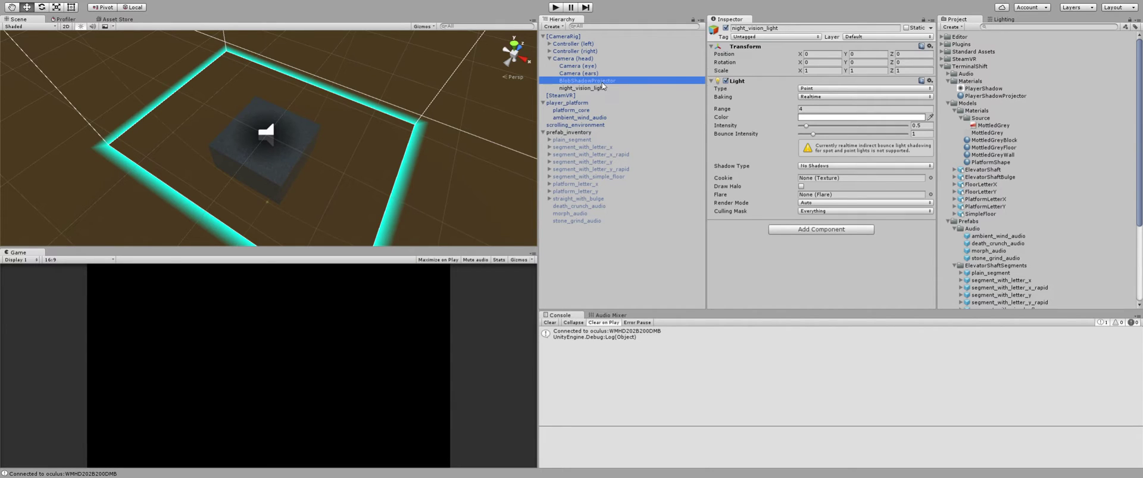
click(604, 89)
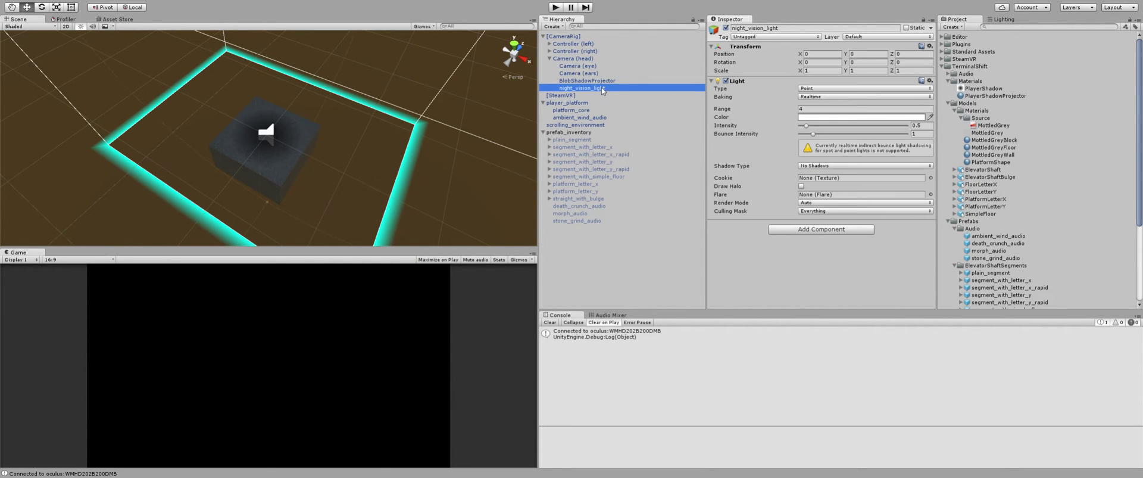
key(f)
scroll(268, 65, up, 3)
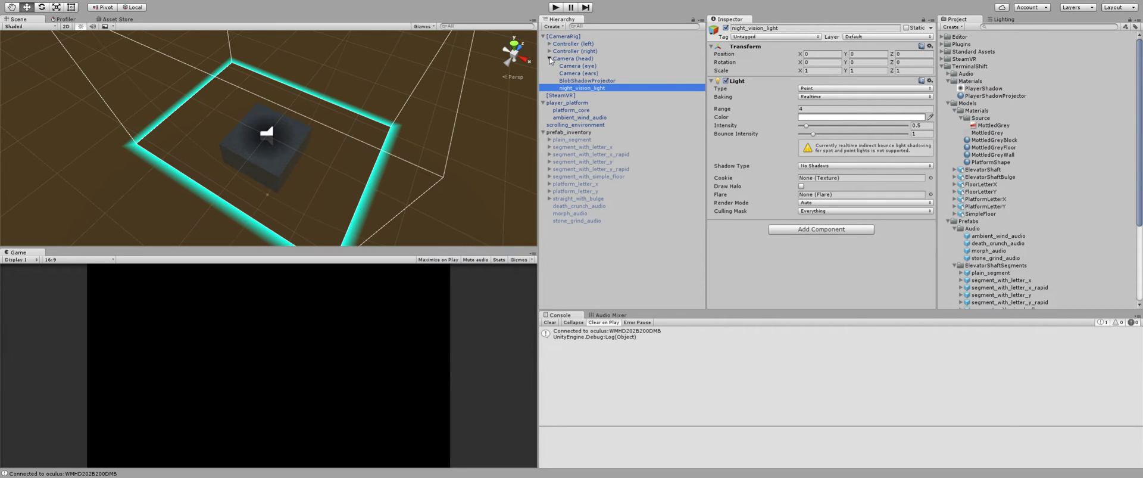
Collapse Camera (head) and [CameraRig], then the project's Source folder and TerminalShift's Materials folder.
click(550, 59)
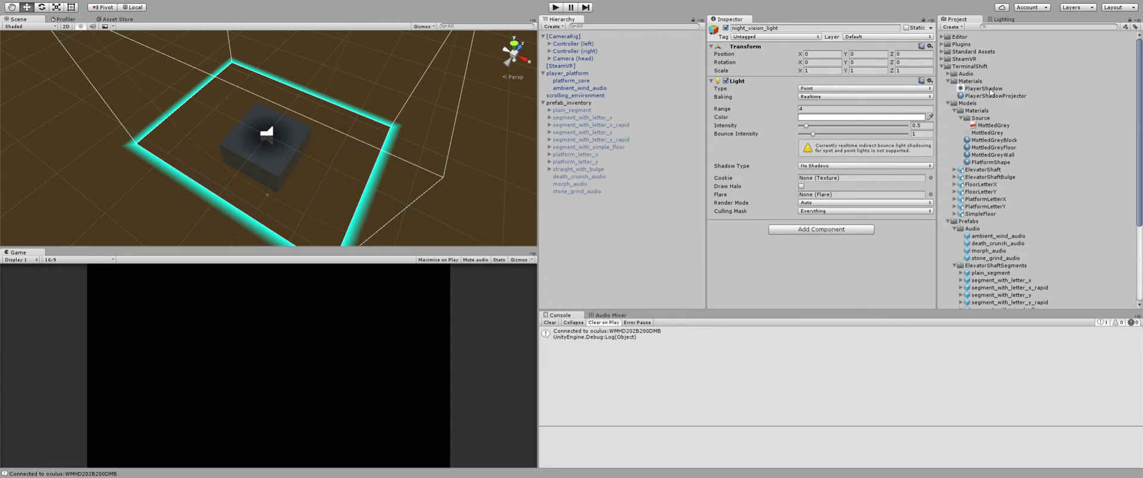
click(543, 37)
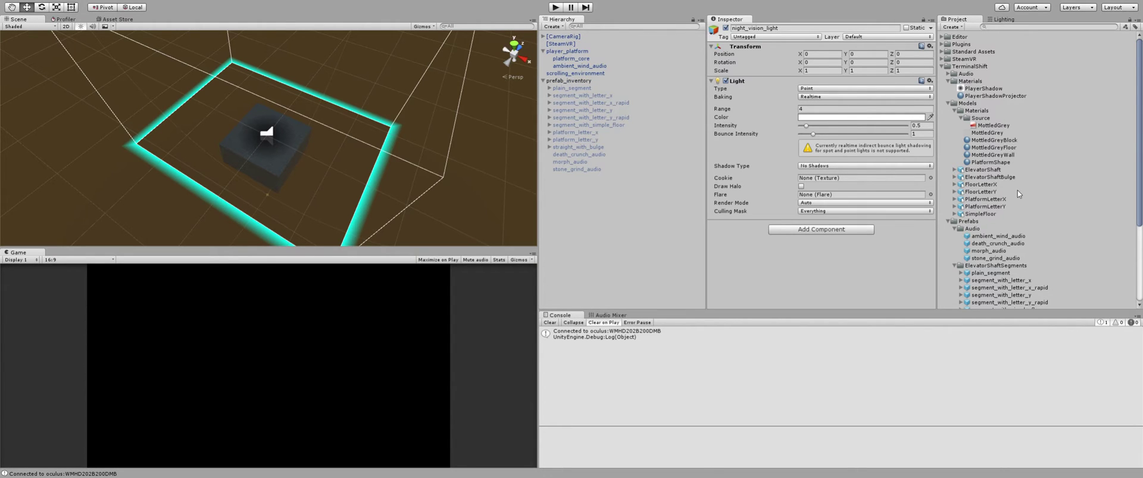
scroll(1017, 190, down, 3)
scroll(1007, 143, up, 3)
click(961, 117)
click(949, 81)
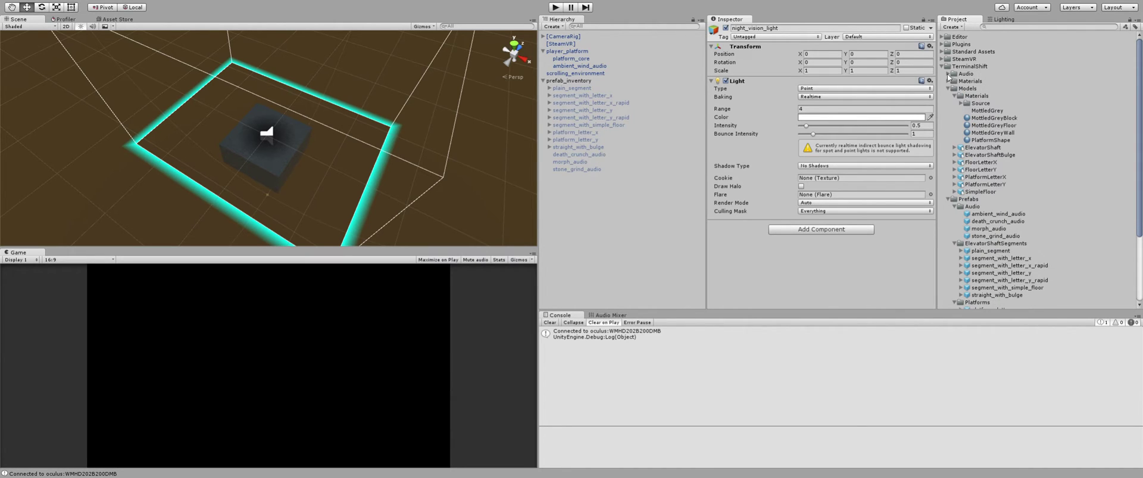
Preview the mottled grey and PlatformShape materials in Models' Materials folder, ending on MottledGreyBlock.
click(961, 104)
click(961, 101)
click(1000, 118)
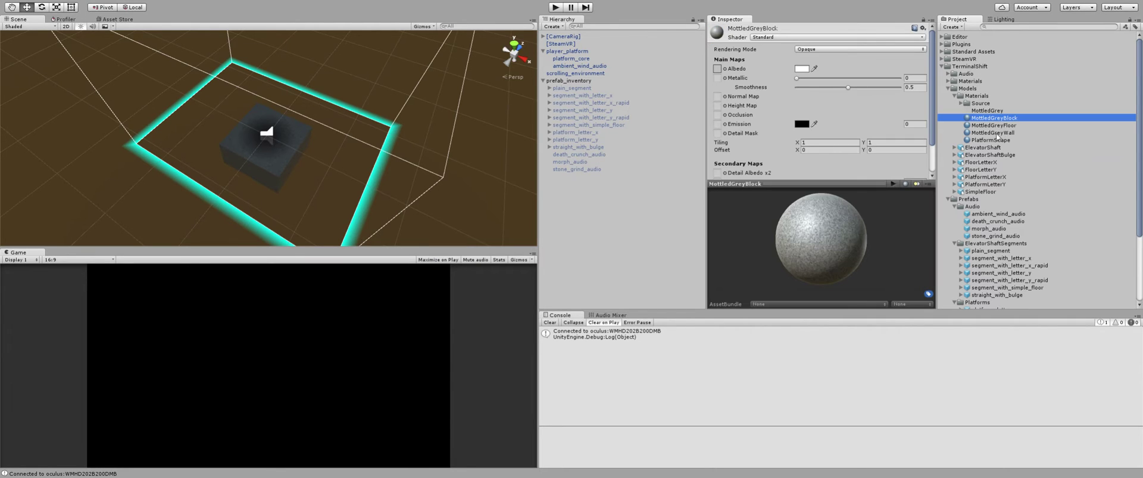
click(995, 133)
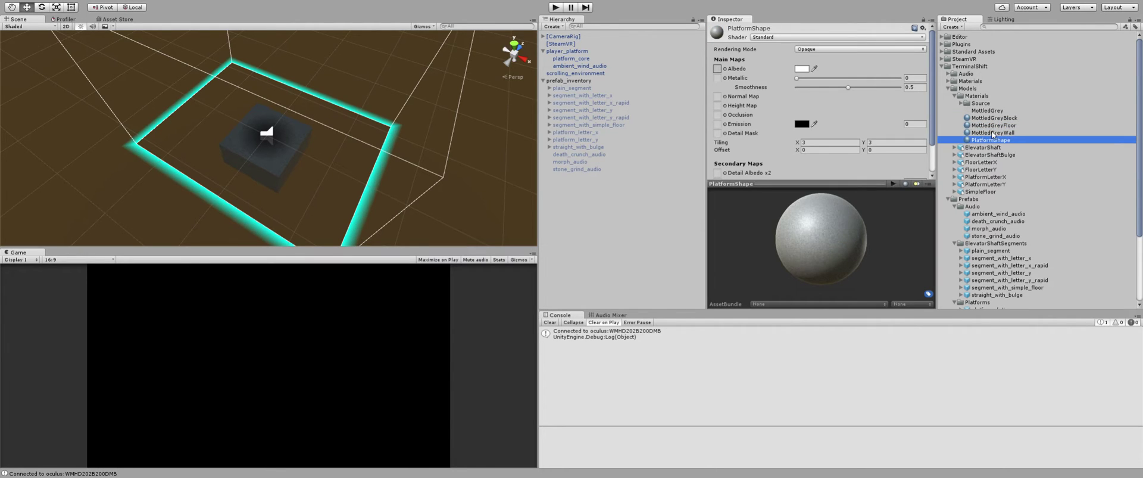
click(994, 126)
click(994, 117)
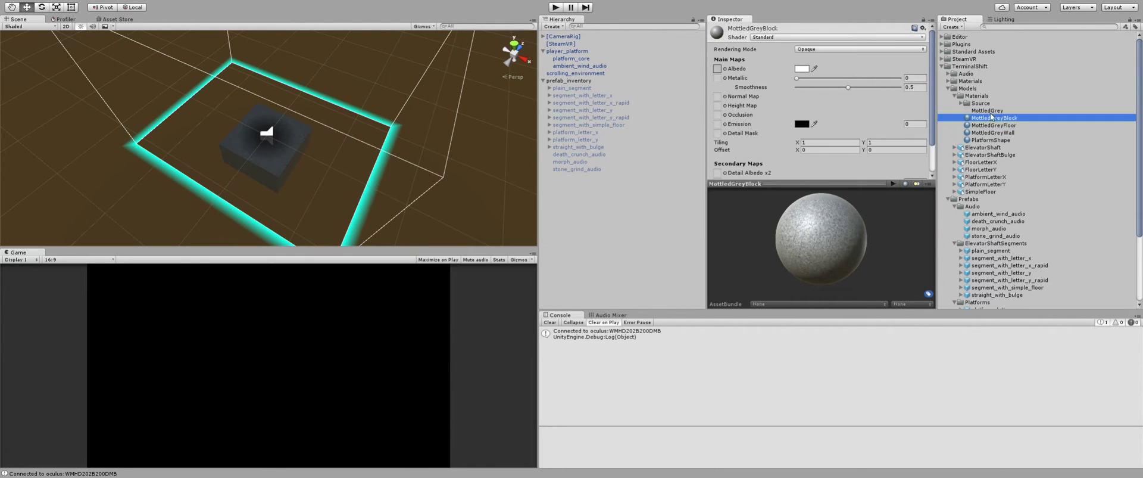
Collapse the Materials folder inside the Models folder.
click(960, 104)
click(960, 103)
click(954, 96)
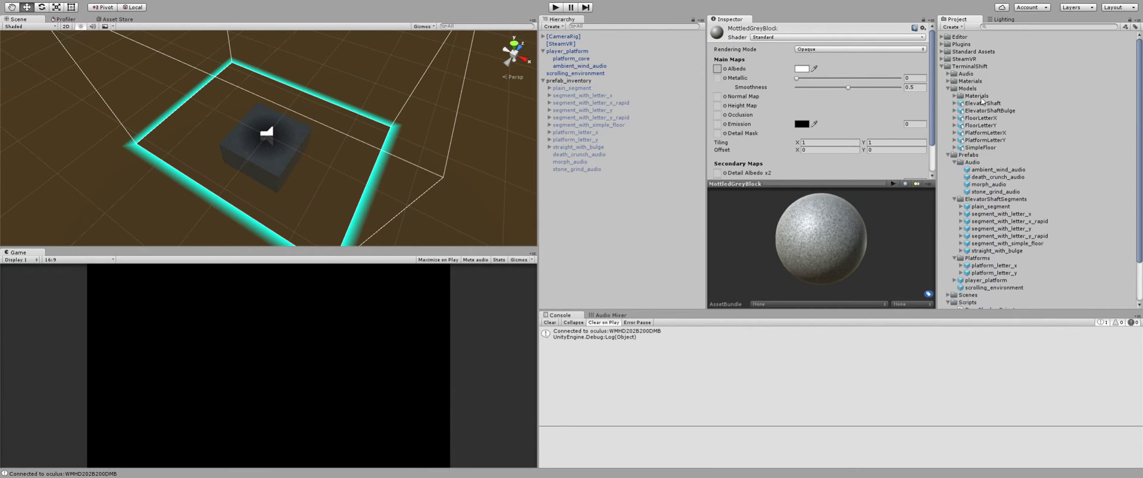
Preview the project's models one after another, from ElevatorShaft through the letter floors and platforms to SimpleFloor.
click(1000, 104)
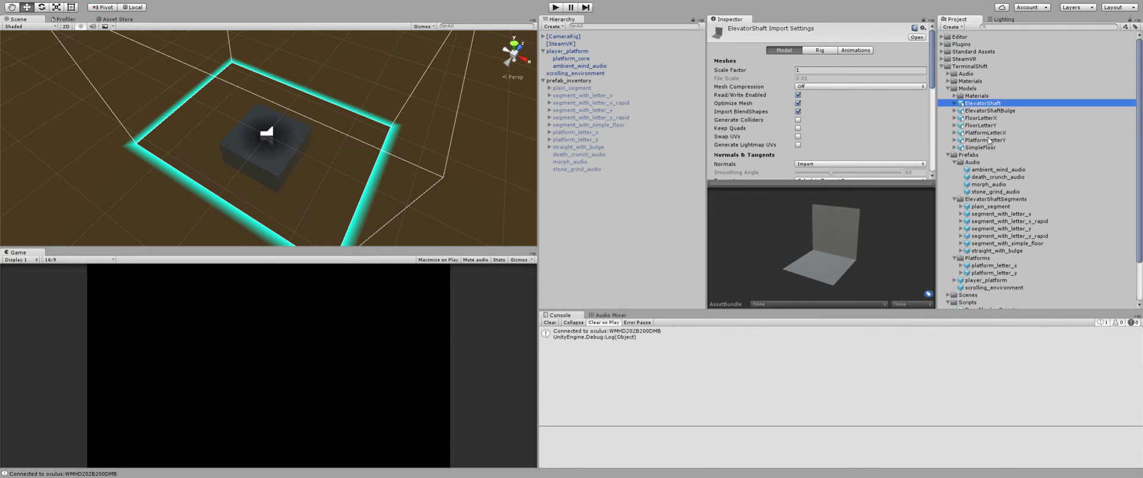
click(990, 111)
key(Down)
key(Down)
key(Down)
key(Down)
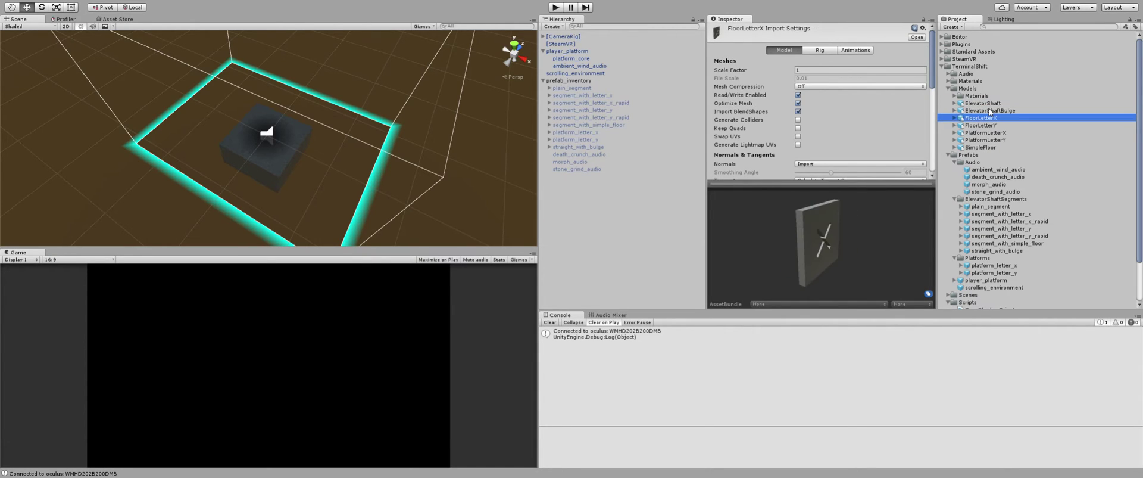
key(Up)
key(Up)
key(Up)
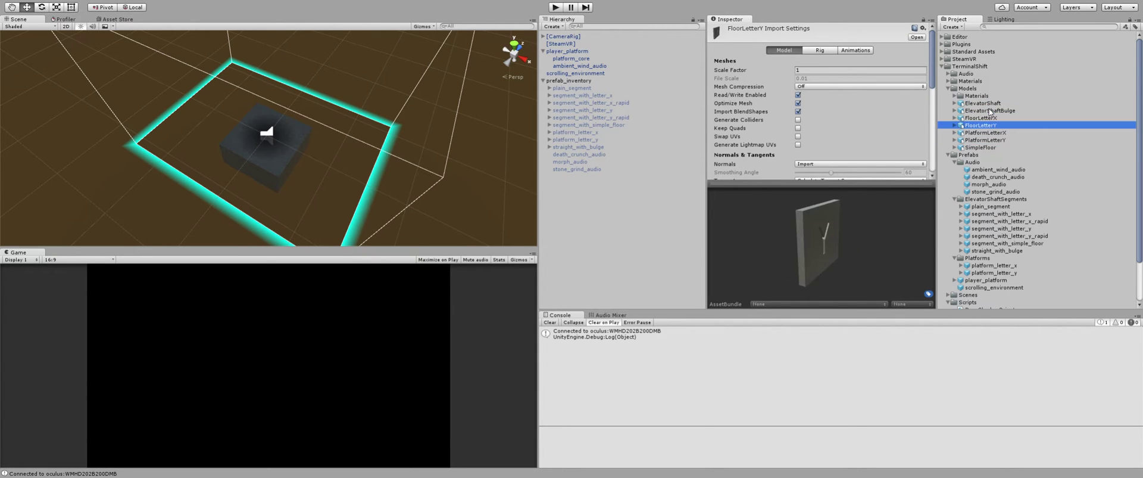
key(Down)
key(Down)
key(Down)
key(Up)
key(Down)
key(Down)
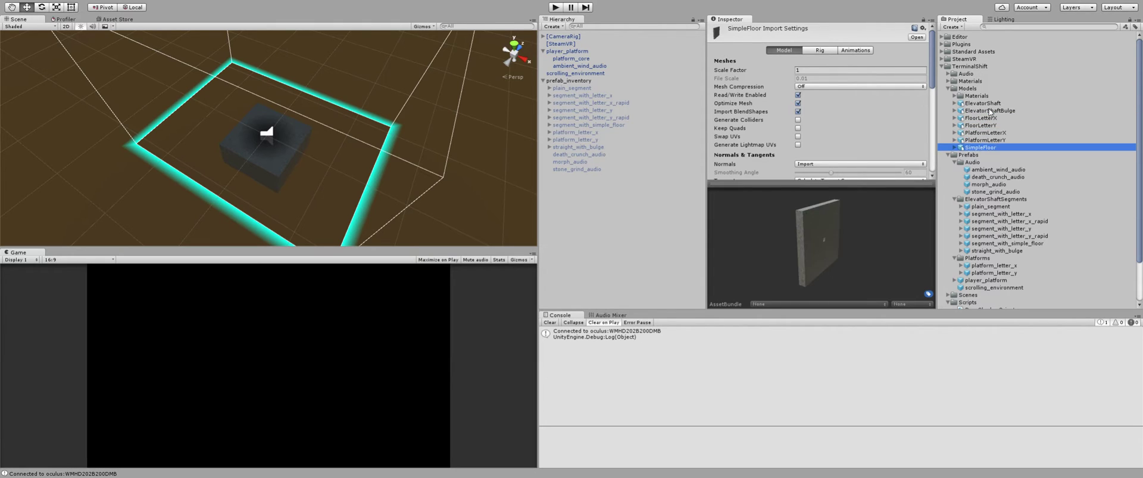
Go back through the model previews up to ElevatorShaft, then examine ElevatorShaftBulge and FloorLetterX.
key(Up)
key(Up)
key(Up)
key(Up)
key(Up)
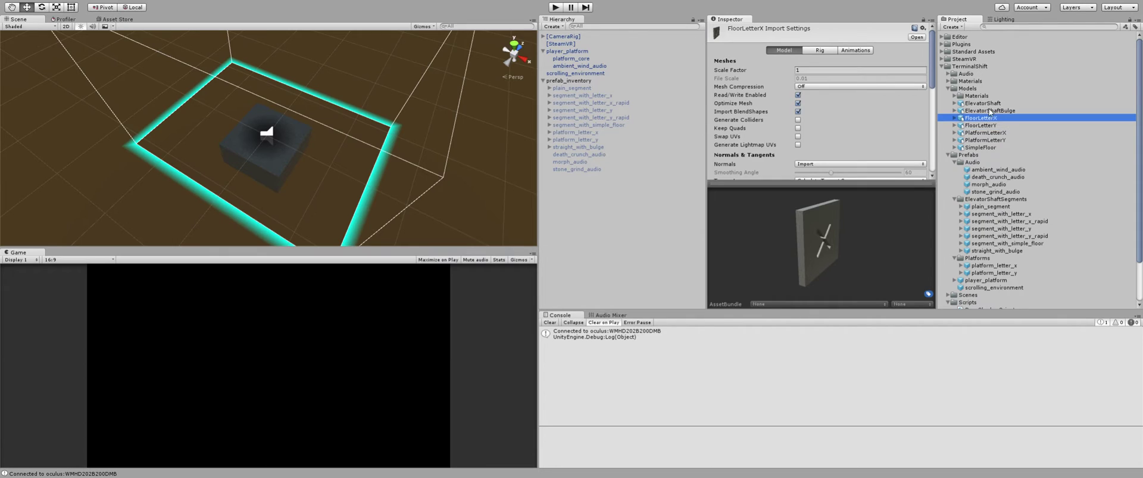
key(Down)
key(Up)
key(Up)
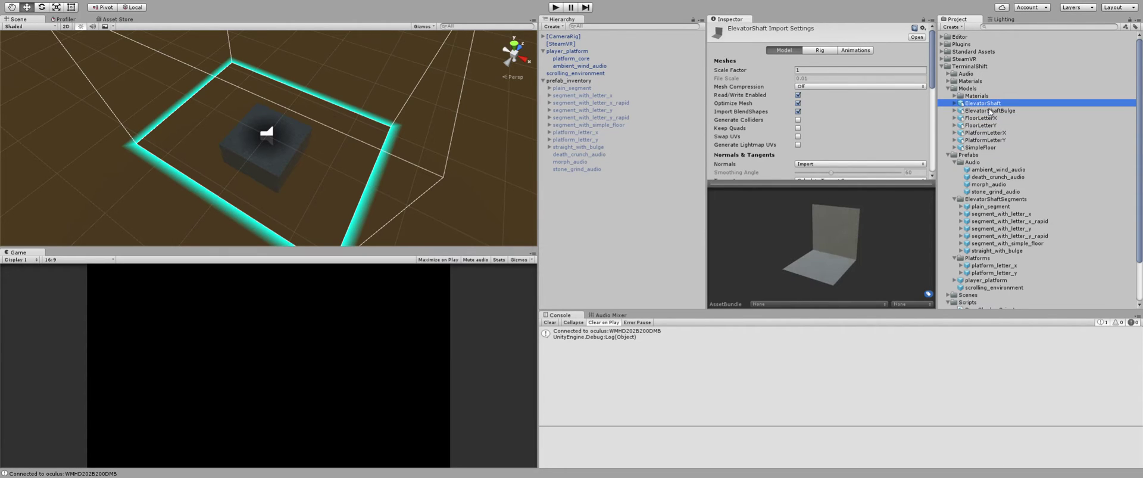
key(Down)
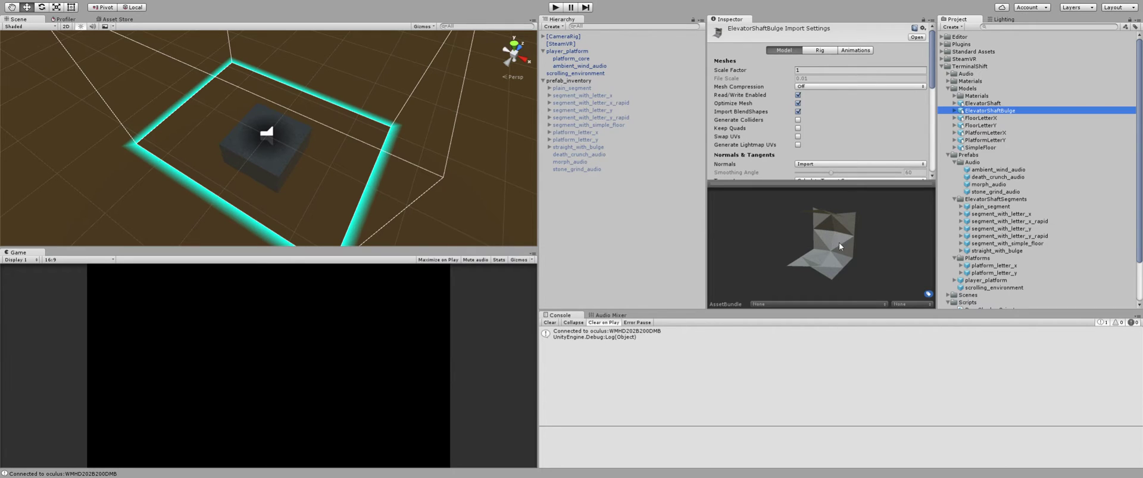
click(989, 118)
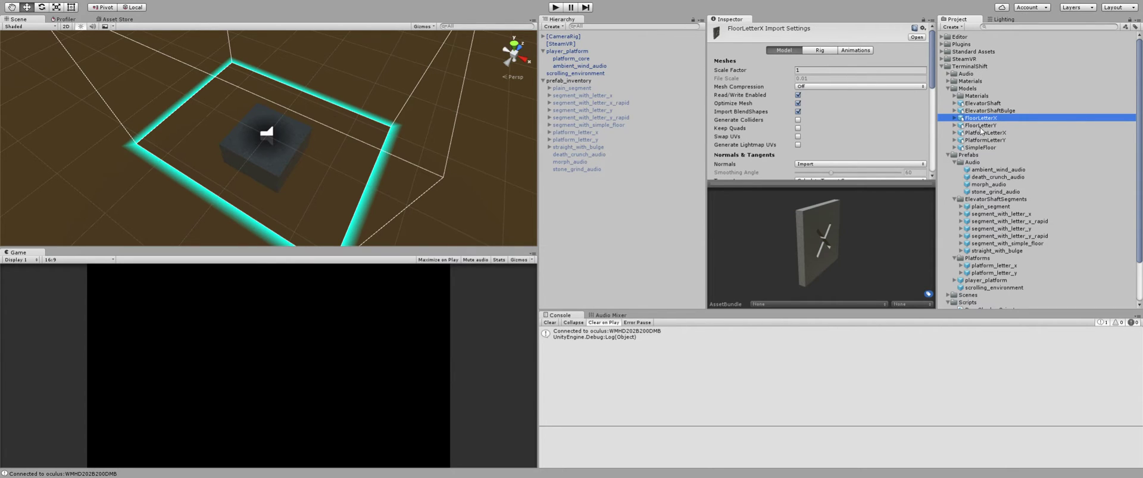
Collapse the Models folder and inspect the ambient_wind_audio, death_crunch_audio, morph_audio and stone_grind_audio prefabs.
click(949, 89)
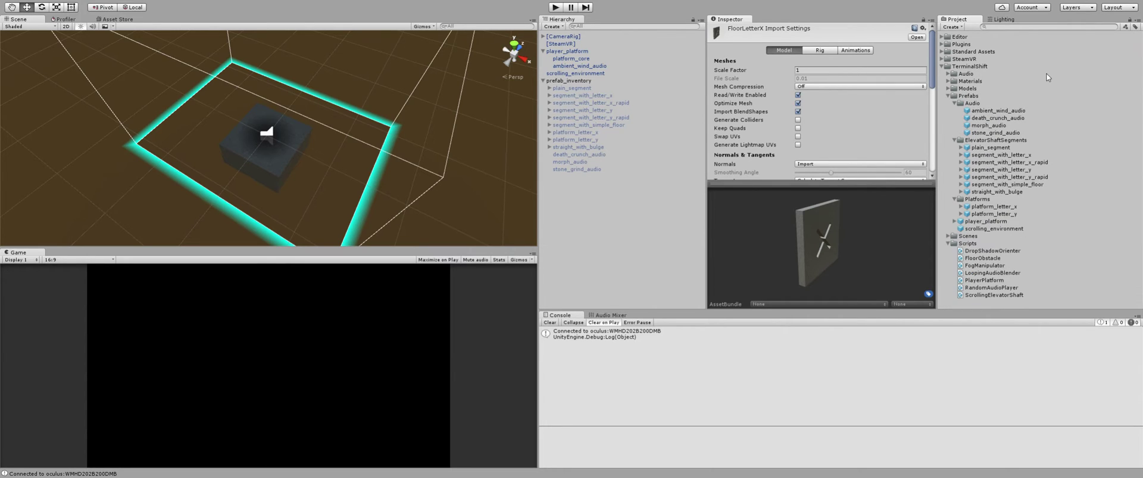
click(998, 112)
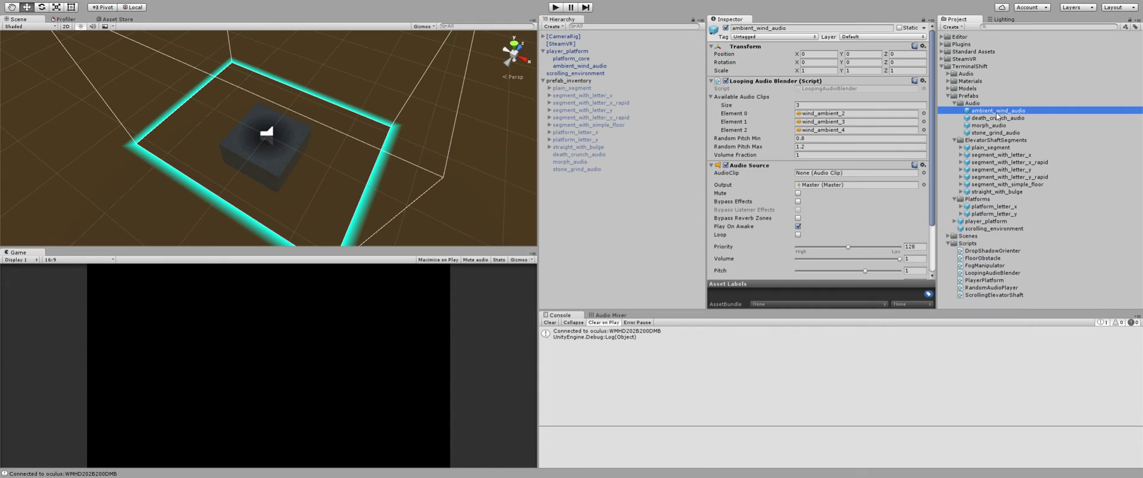
click(989, 118)
click(988, 126)
click(984, 133)
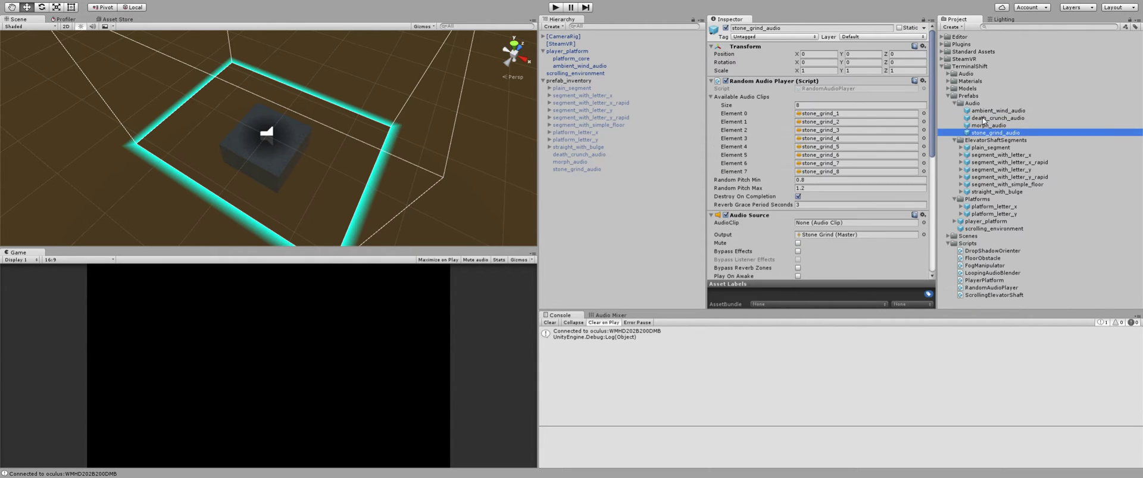
Examine ambient_wind_audio's Looping Audio Blender and Audio Source settings, and display the death_crunch_audio prefab's settings.
click(986, 113)
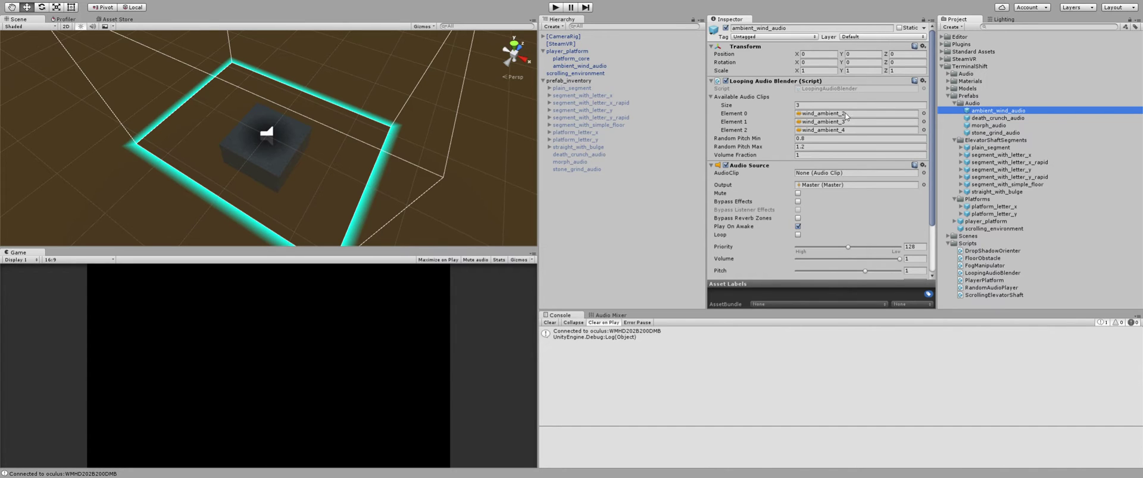
scroll(760, 139, down, 3)
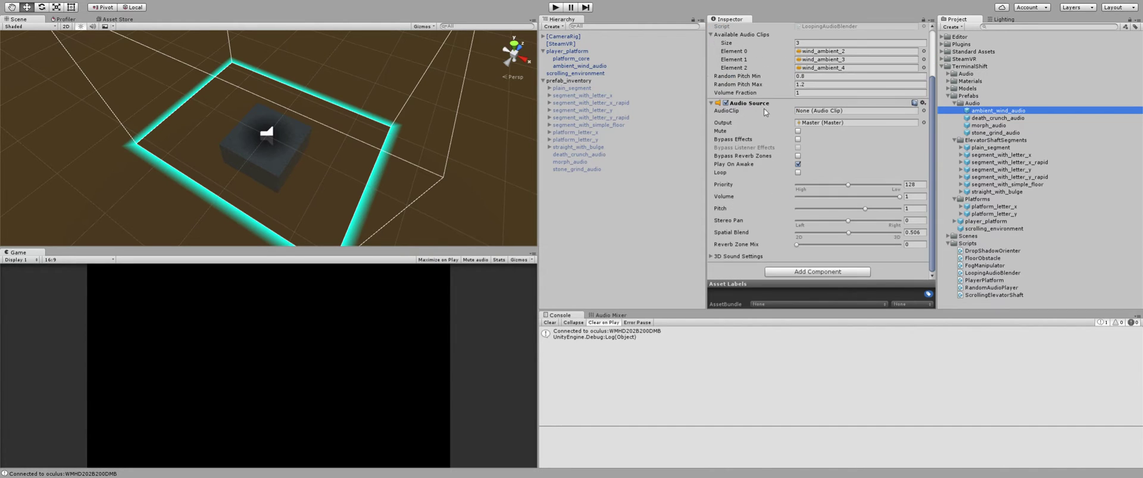
scroll(762, 110, up, 3)
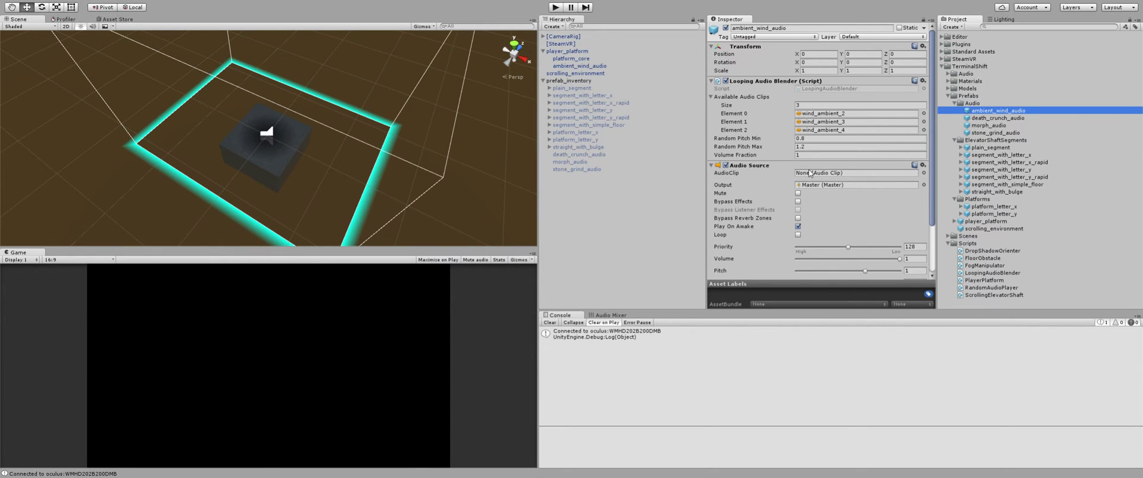
click(996, 120)
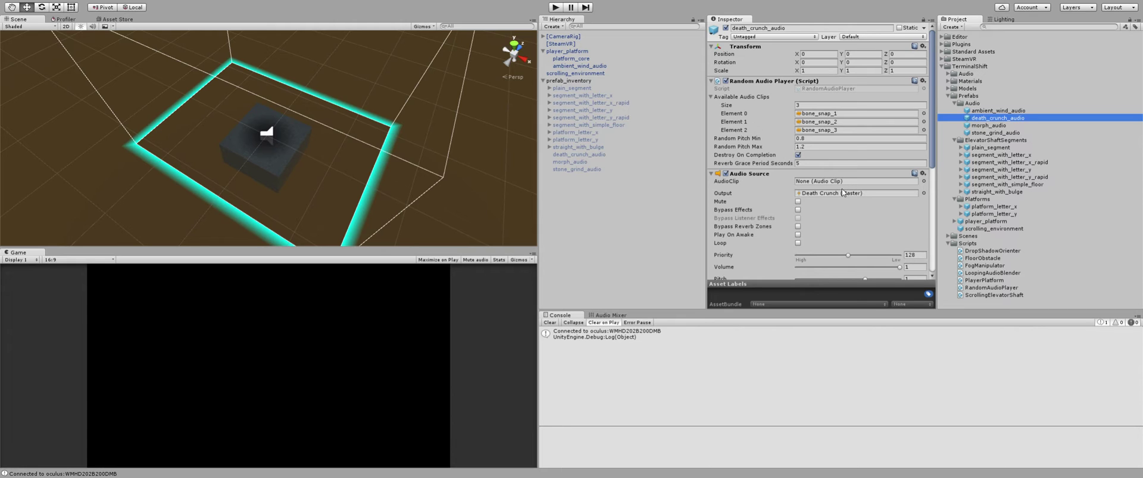
Compare the morph_audio, stone_grind_audio and death_crunch_audio prefabs' settings, then collapse the prefabs' Audio folder.
click(989, 126)
click(991, 134)
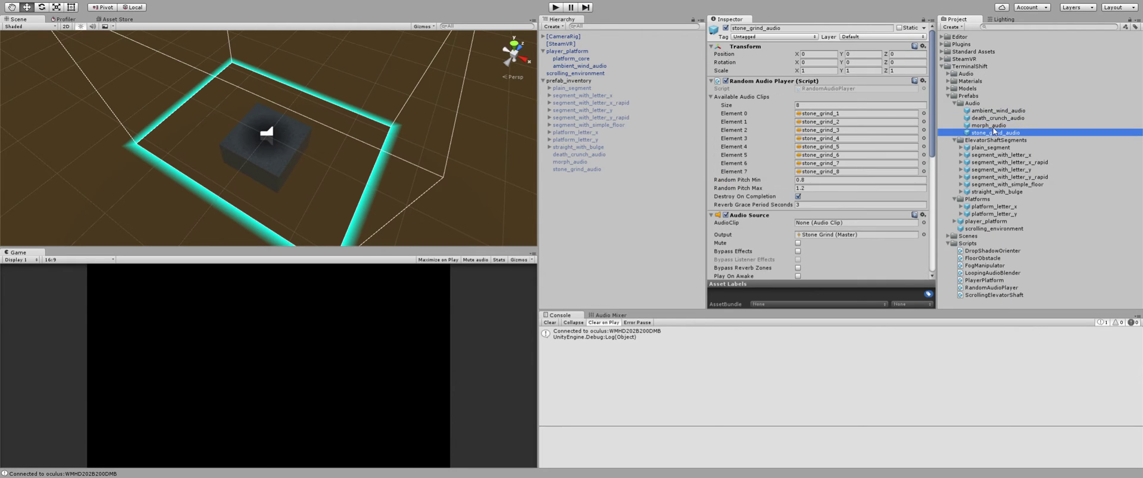
click(994, 126)
click(998, 118)
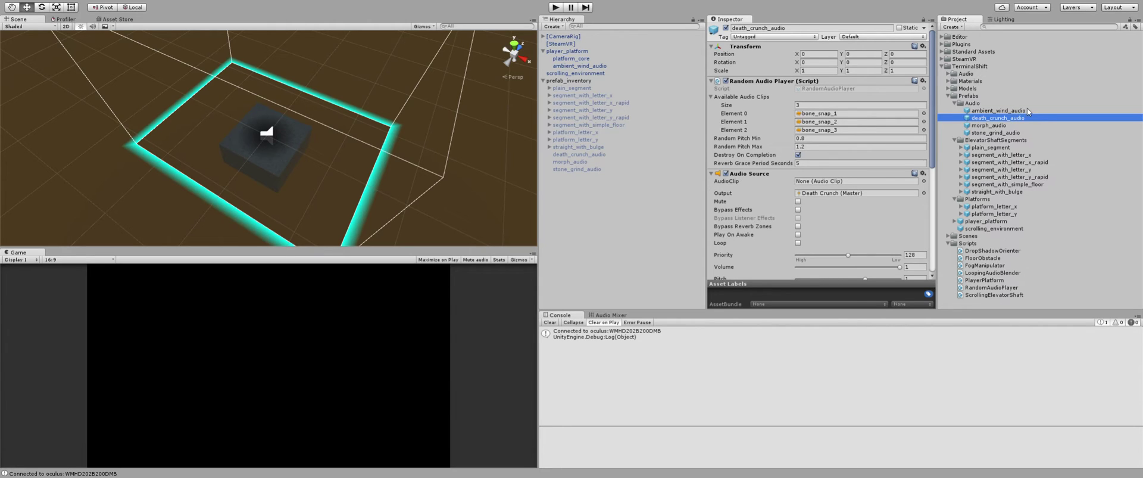
click(956, 104)
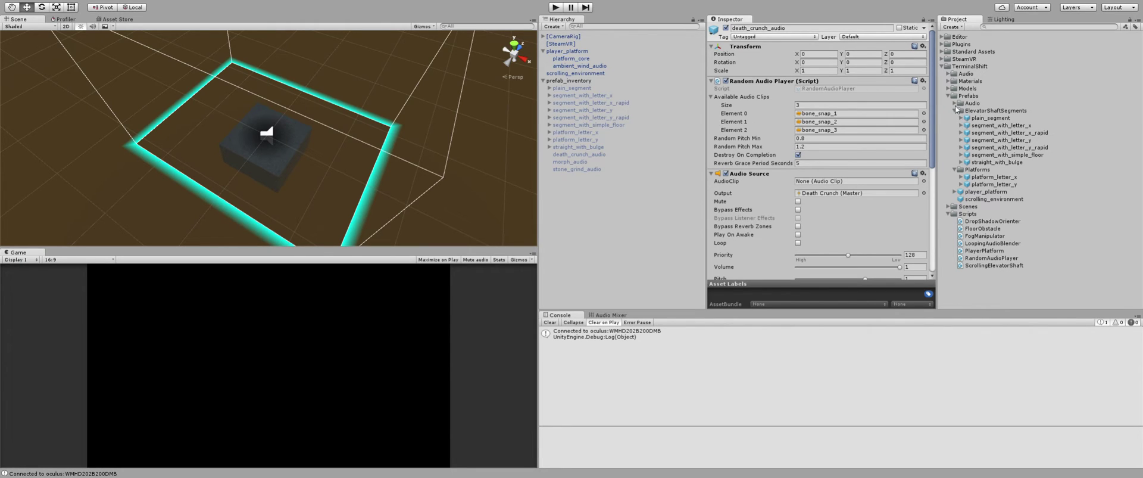
Preview the plain_segment and segment_with_letter_x prefabs in ElevatorShaftSegments, briefly expanding segment_with_letter_x.
click(986, 110)
click(986, 118)
click(969, 126)
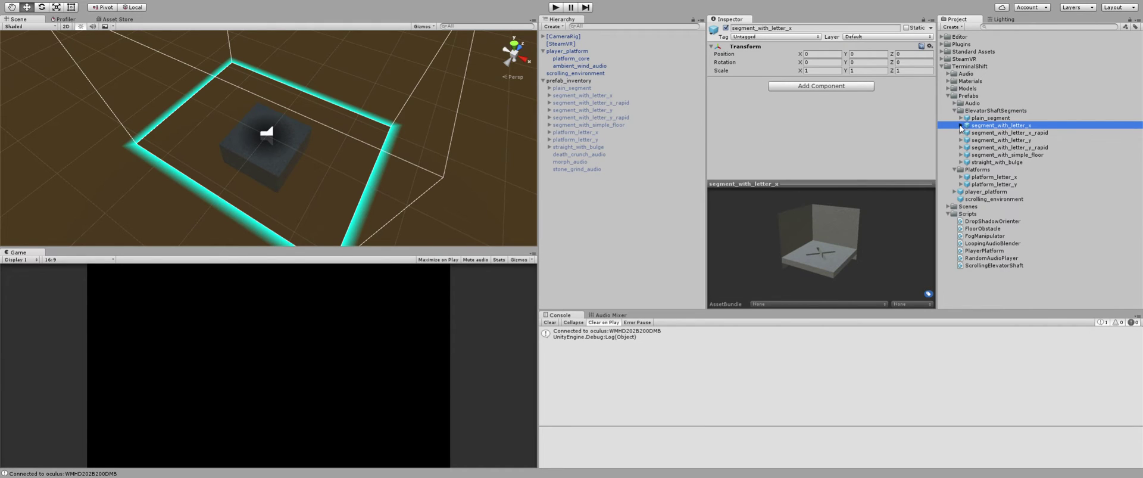
click(961, 125)
click(961, 125)
Temporarily activate prefab_inventory's segment_with_letter_x to examine its shaft and floor in the scene, then deactivate it.
click(582, 95)
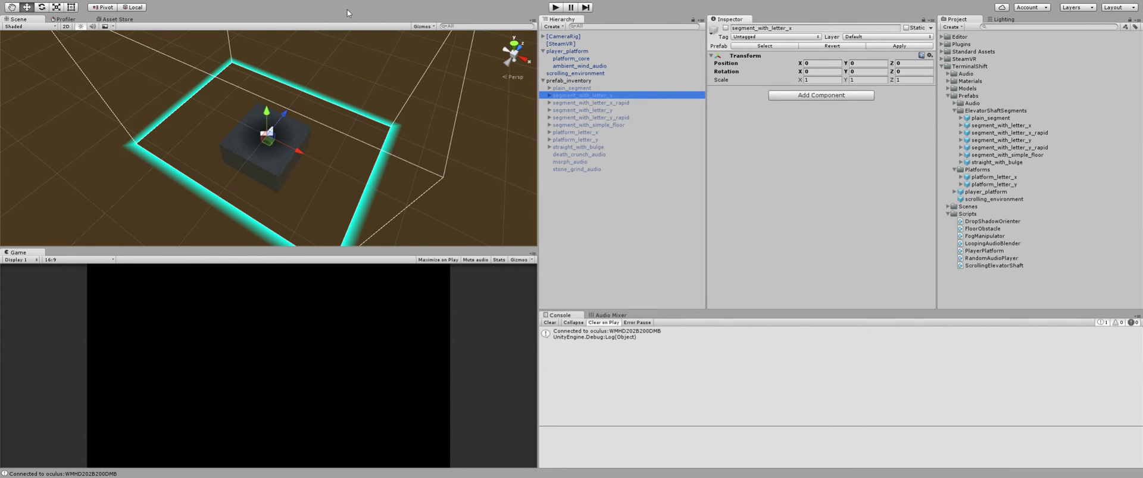
click(726, 28)
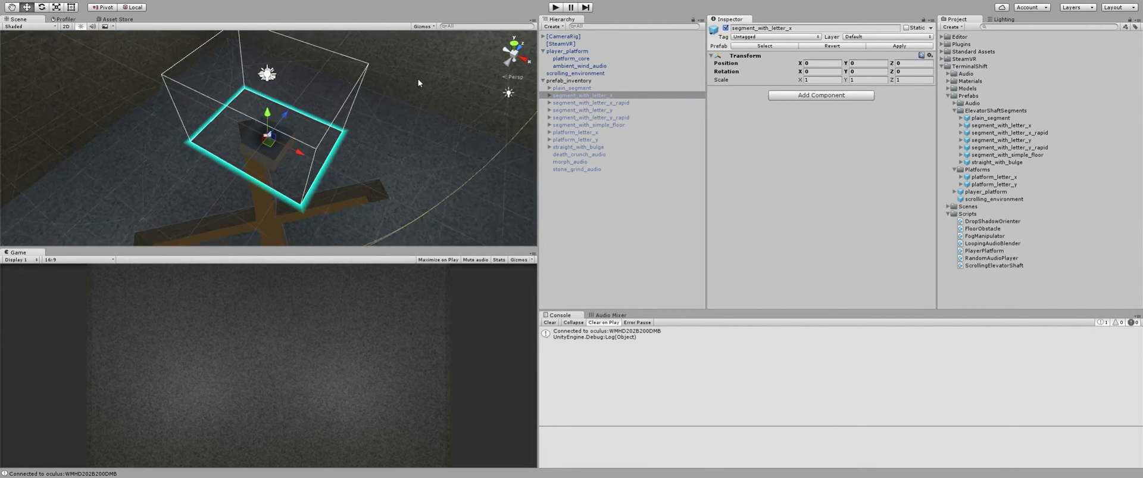
alt+drag(418, 79, 392, 134)
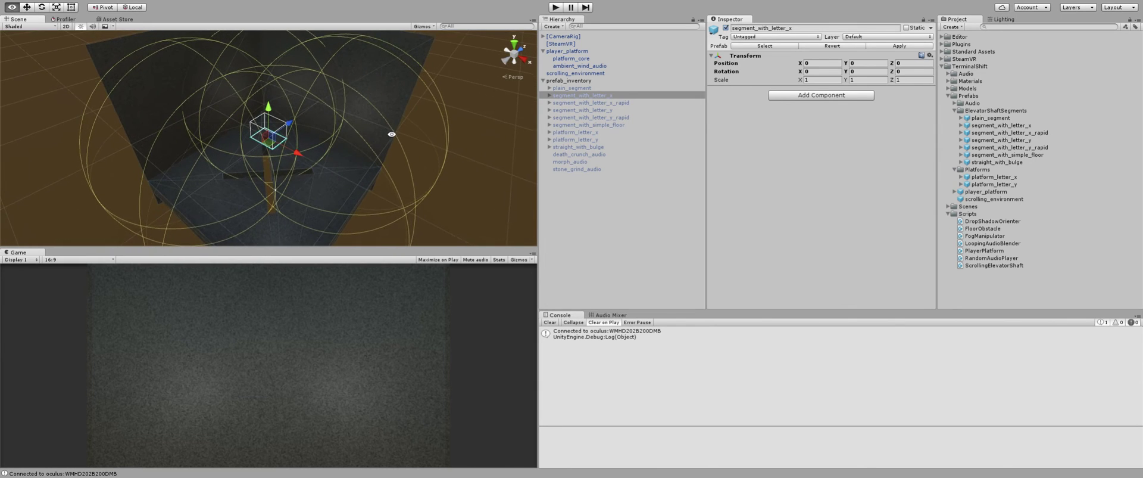
scroll(433, 116, down, 5)
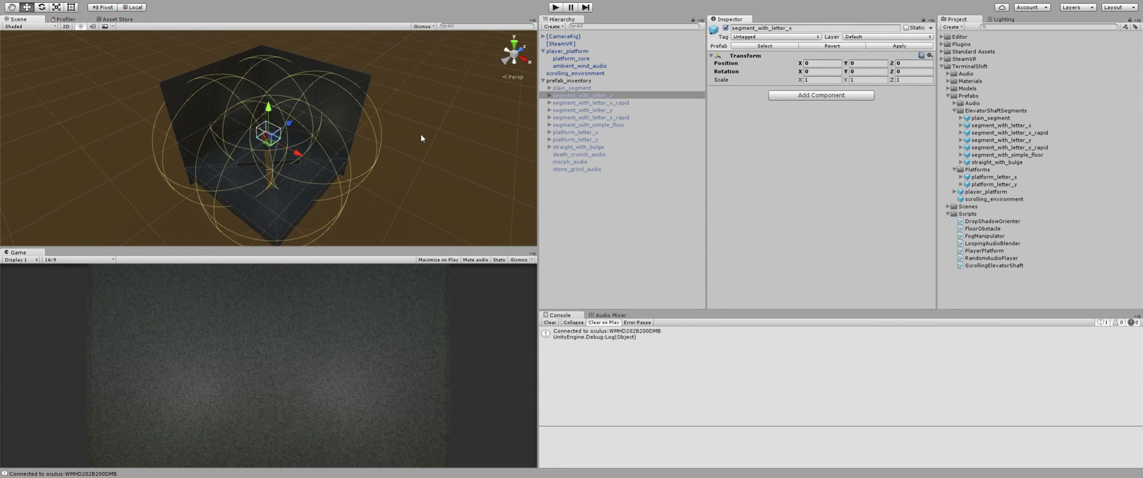
click(421, 133)
click(563, 95)
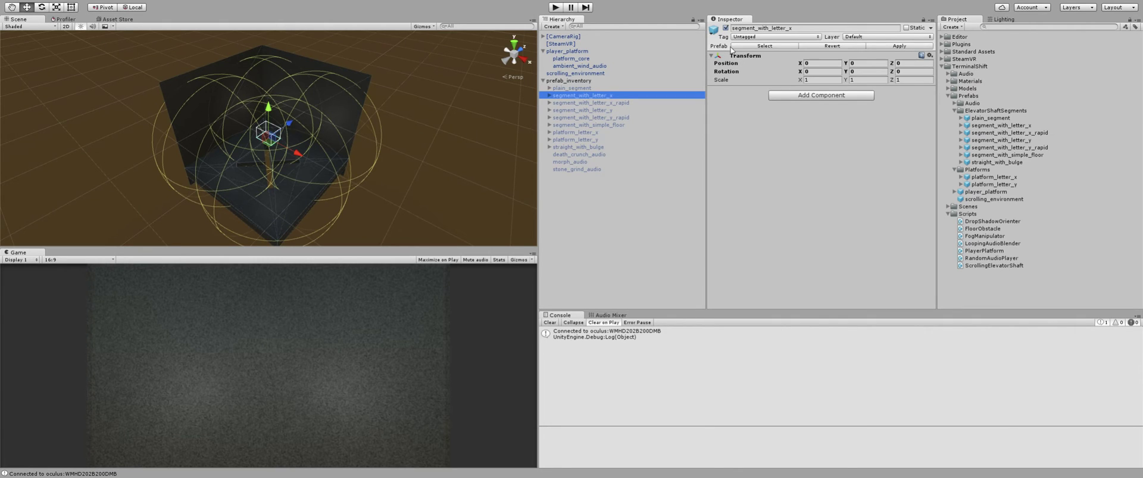
click(726, 28)
Run the game, frame scrolling_environment with its spawned segments, check its Scrolling Elevator Shaft settings, and stop the game.
click(555, 7)
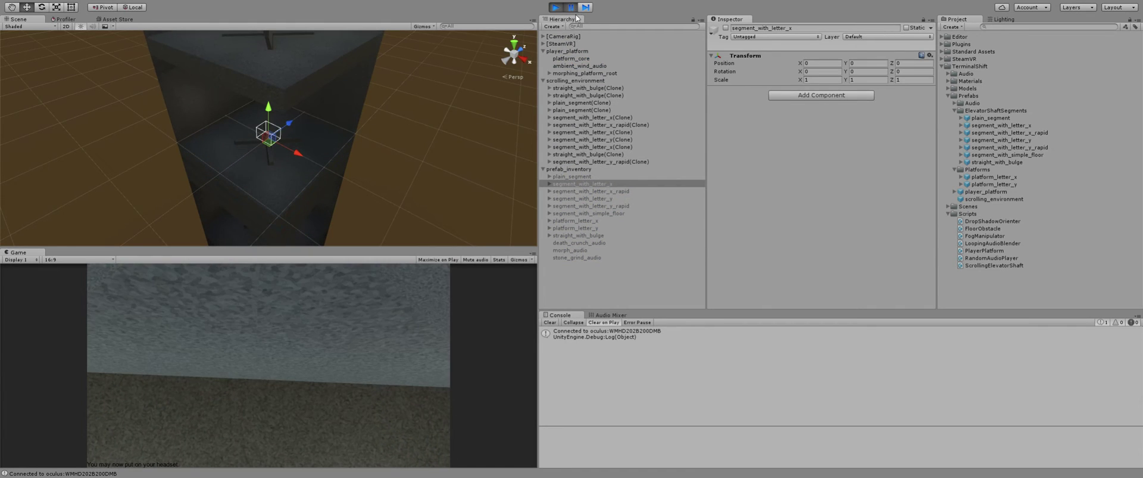
click(578, 162)
shift+click(579, 81)
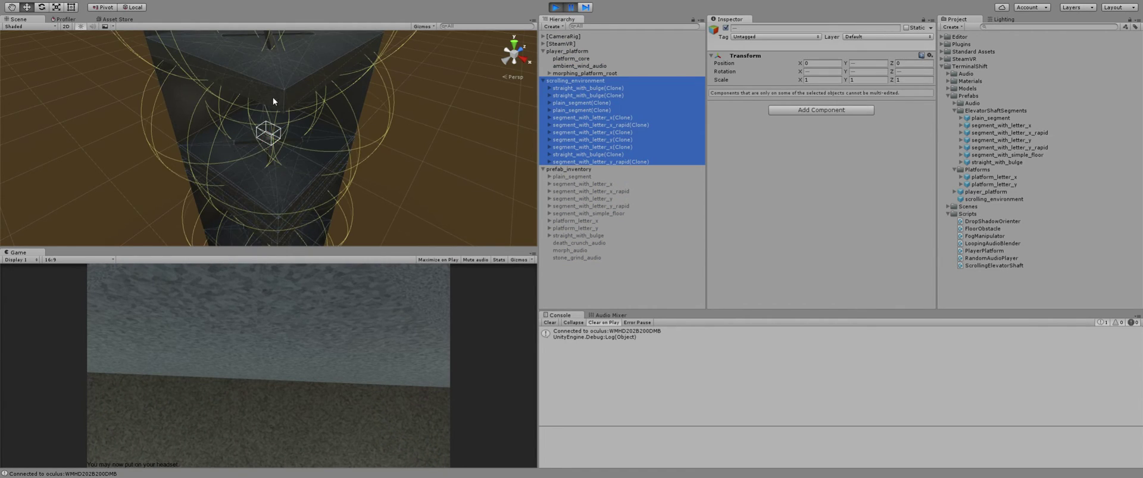
key(f)
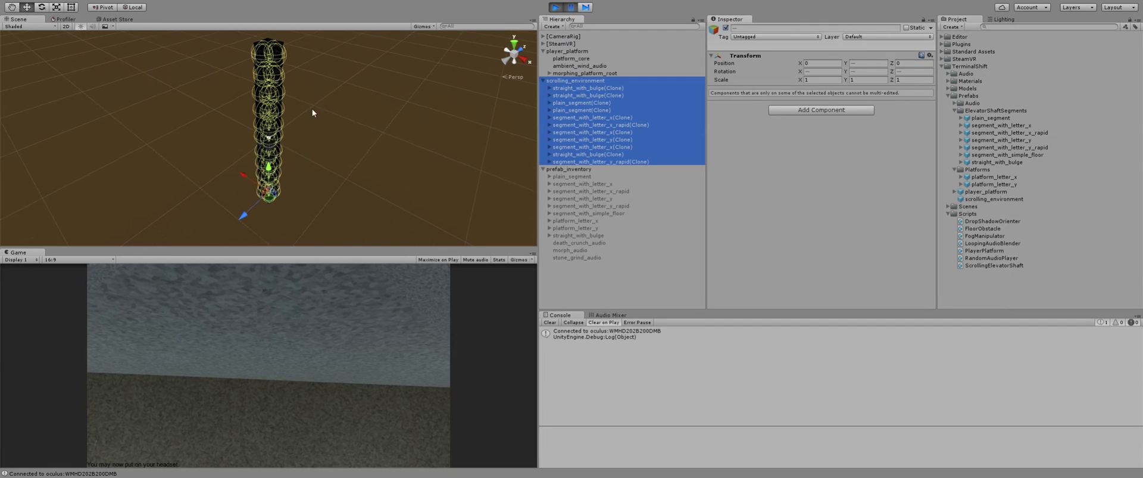
scroll(306, 115, up, 4)
scroll(287, 120, up, 6)
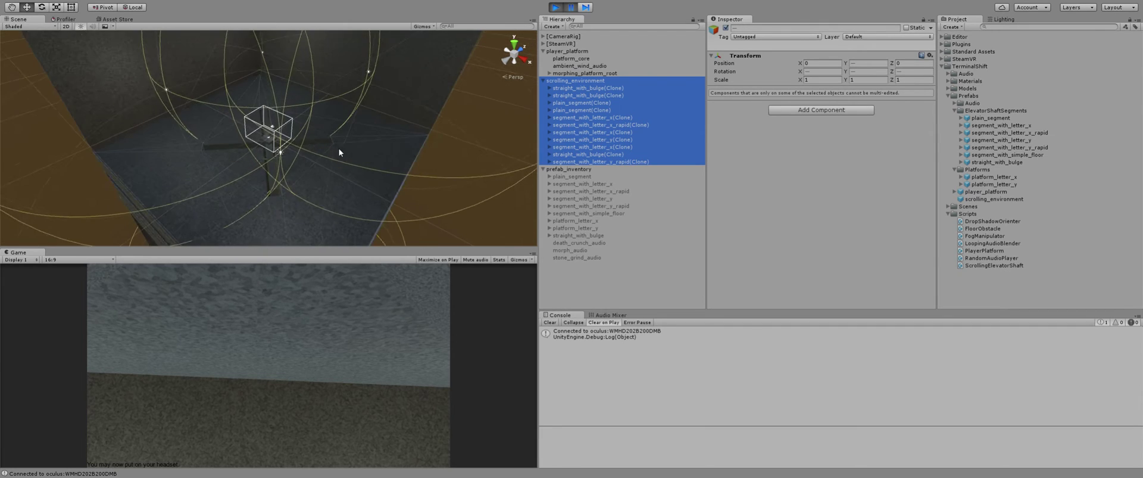
click(588, 81)
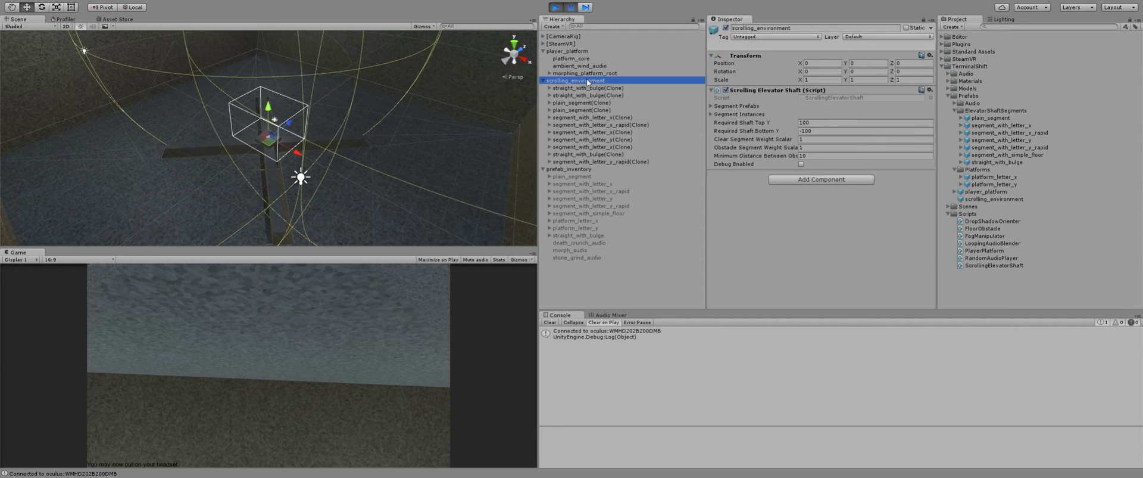
click(555, 9)
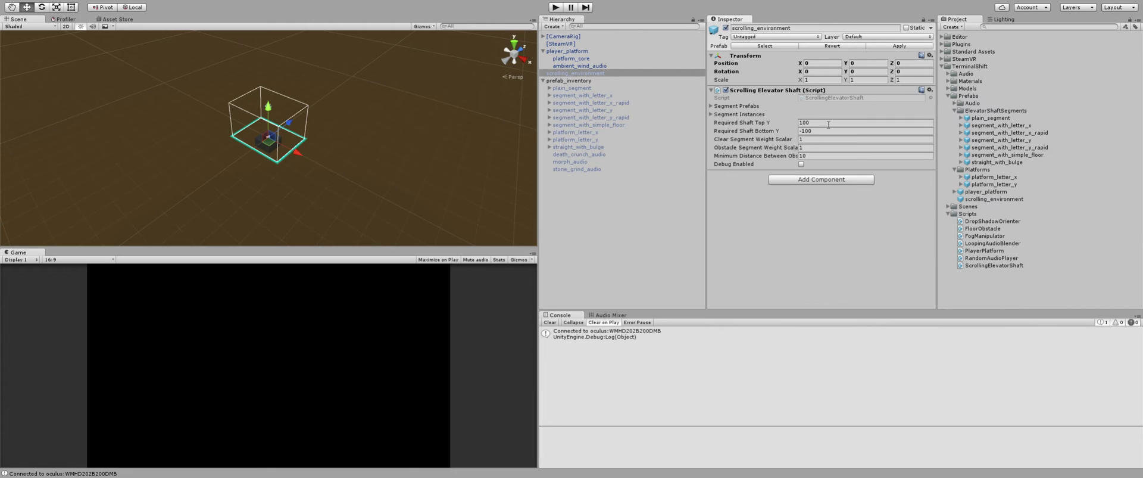
Expand the segment_with_letter_x and segment_with_letter_x_rapid prefabs and examine the rapid version's stacked FloorLetterX pieces.
click(1004, 126)
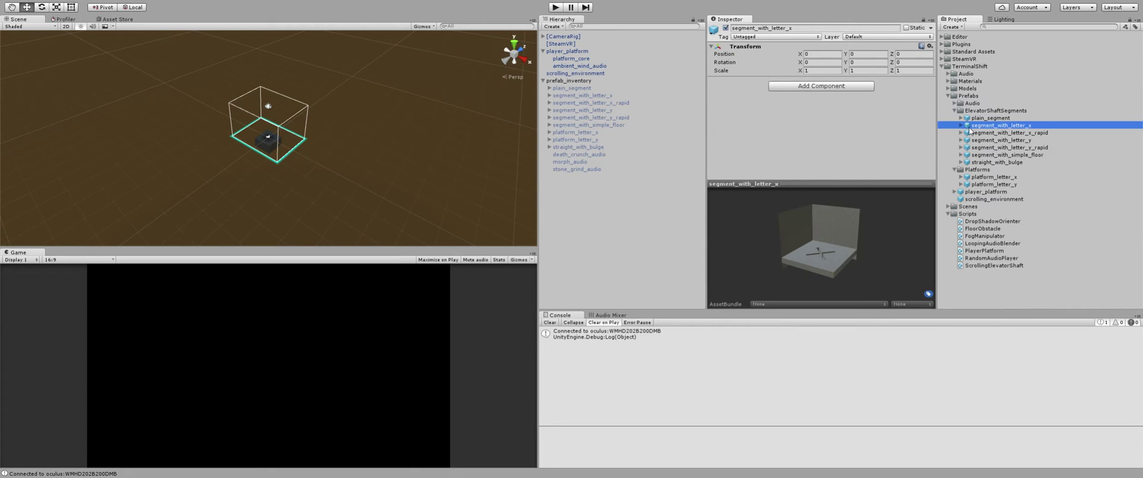
click(976, 133)
click(983, 127)
click(961, 133)
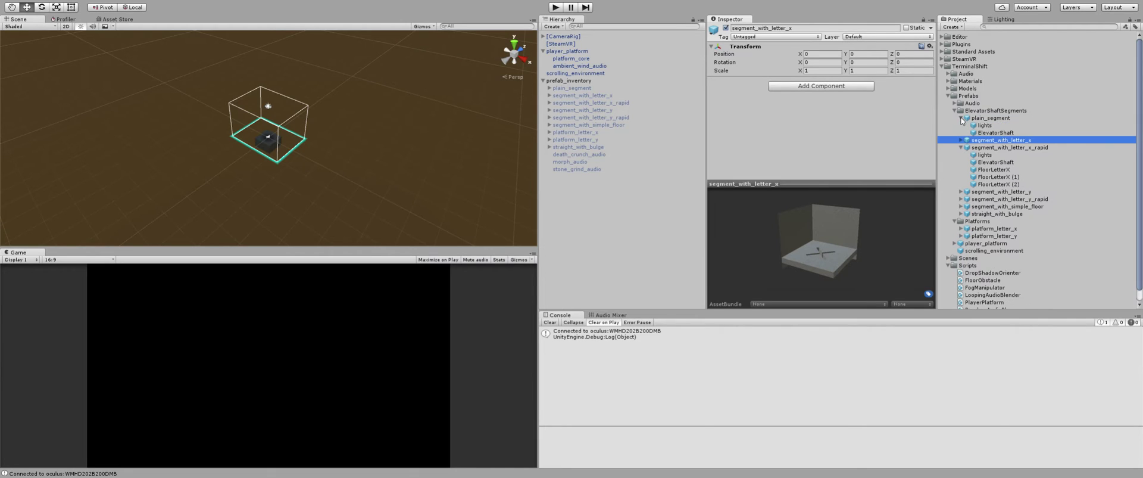
click(962, 126)
click(986, 147)
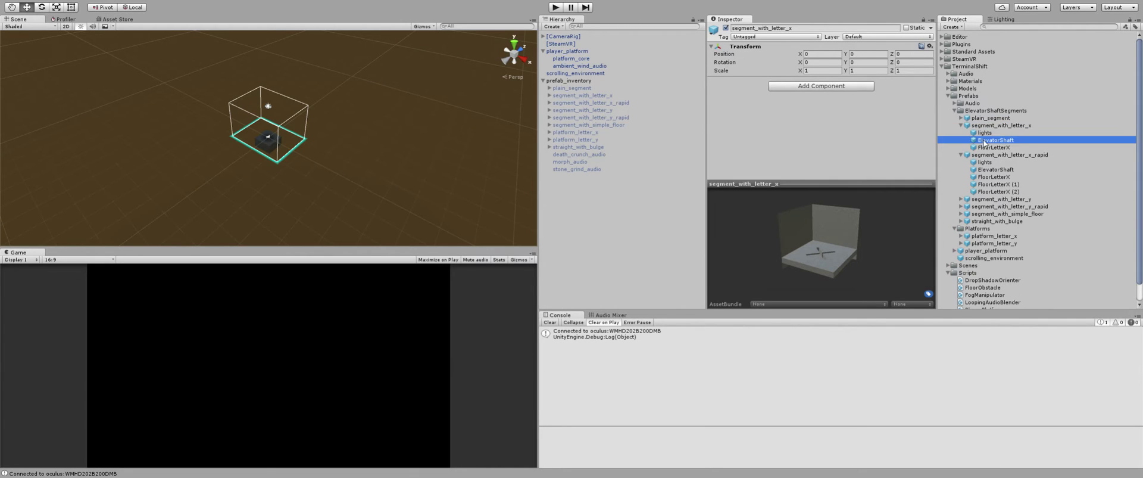
click(991, 177)
click(994, 184)
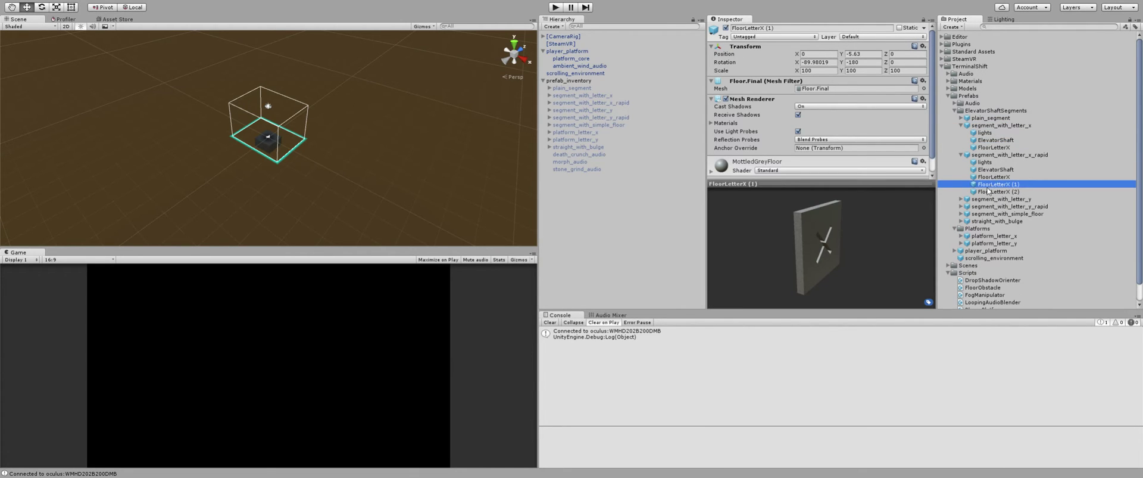
click(993, 191)
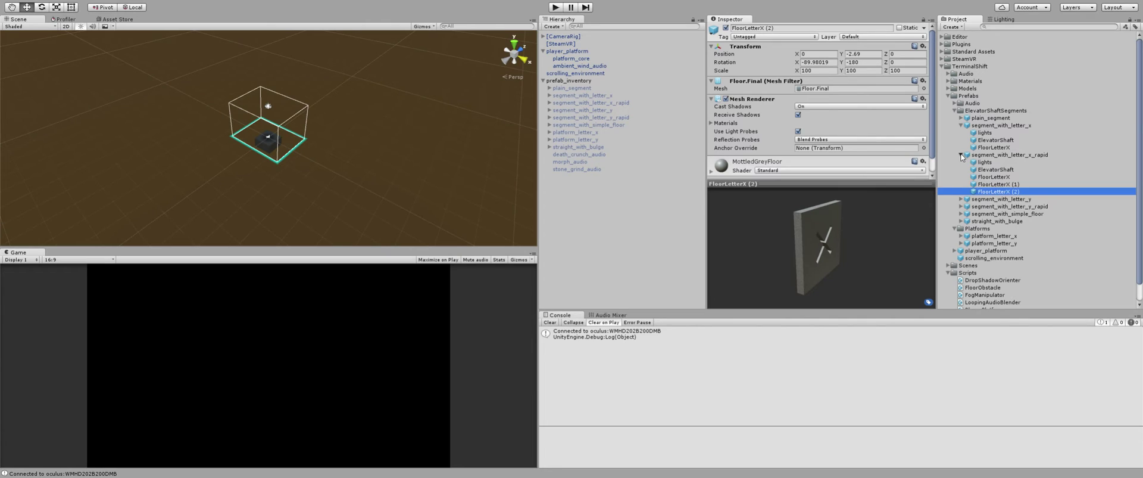
Collapse both letter X segments, preview segment_with_letter_y_rapid, segment_with_simple_floor and plain_segment, and collapse the ElevatorShaftSegments folder.
click(962, 155)
click(961, 126)
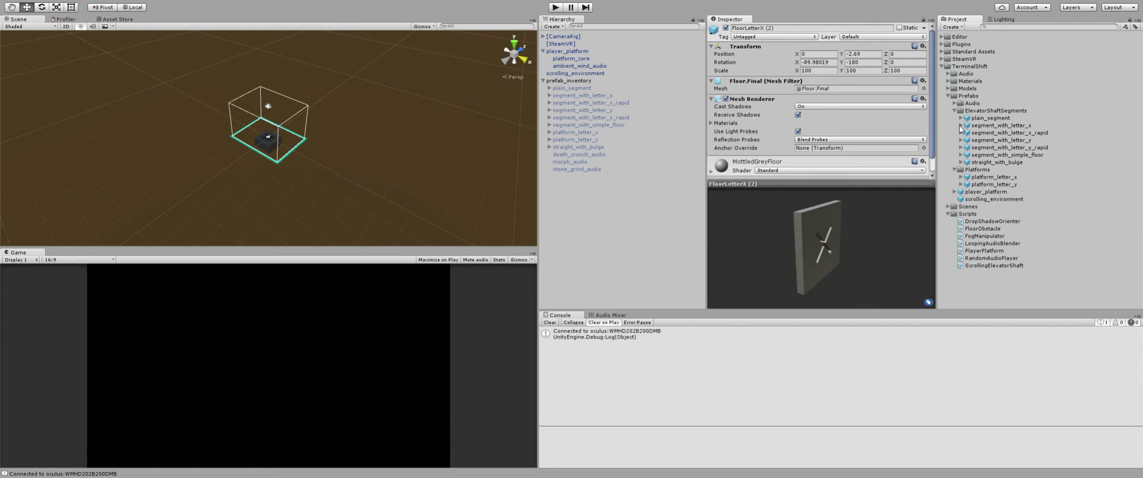
click(980, 148)
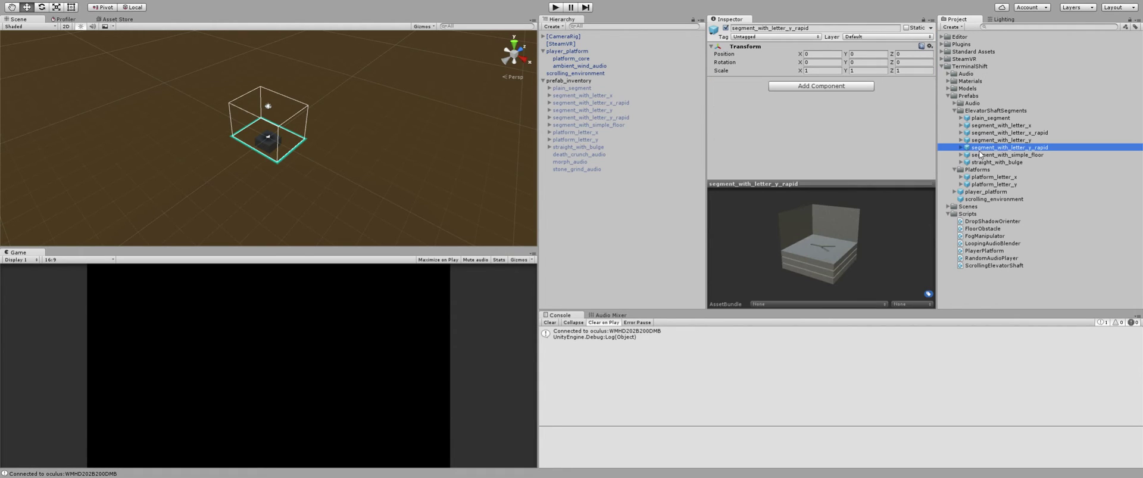
click(982, 155)
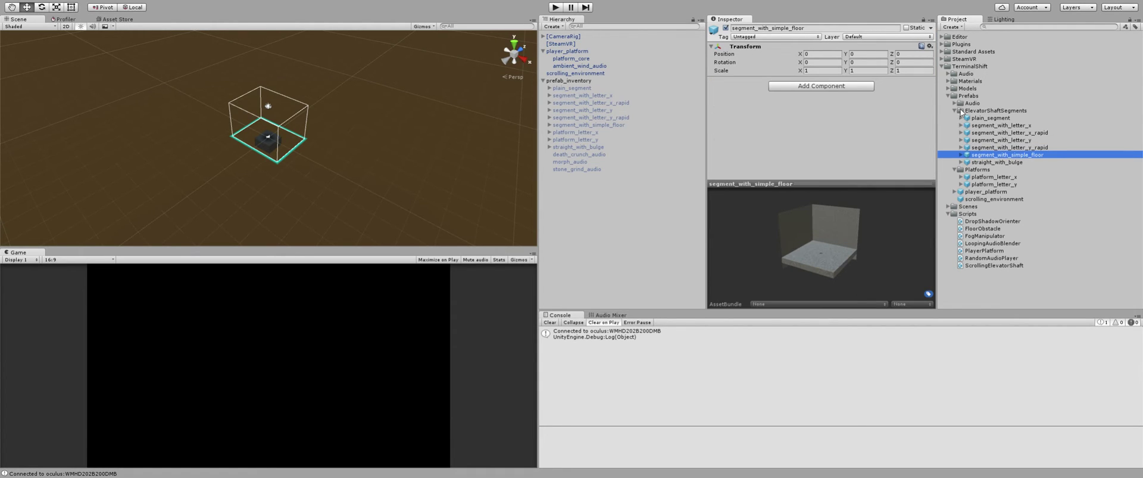
click(985, 119)
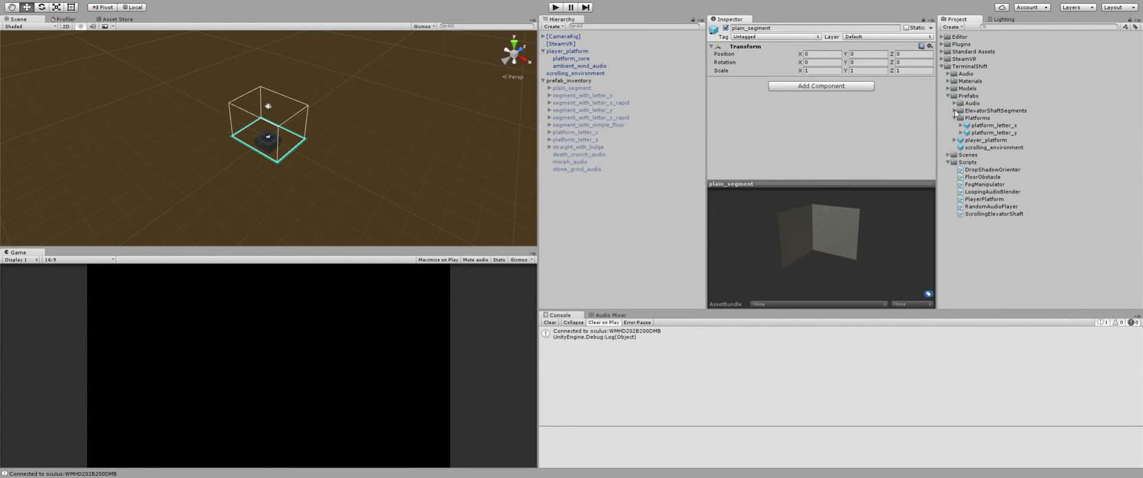
click(955, 110)
Preview the platform_letter_x and platform_letter_y prefabs and examine the PlatformLetterX mesh inside platform_letter_x.
click(989, 126)
click(990, 132)
click(989, 126)
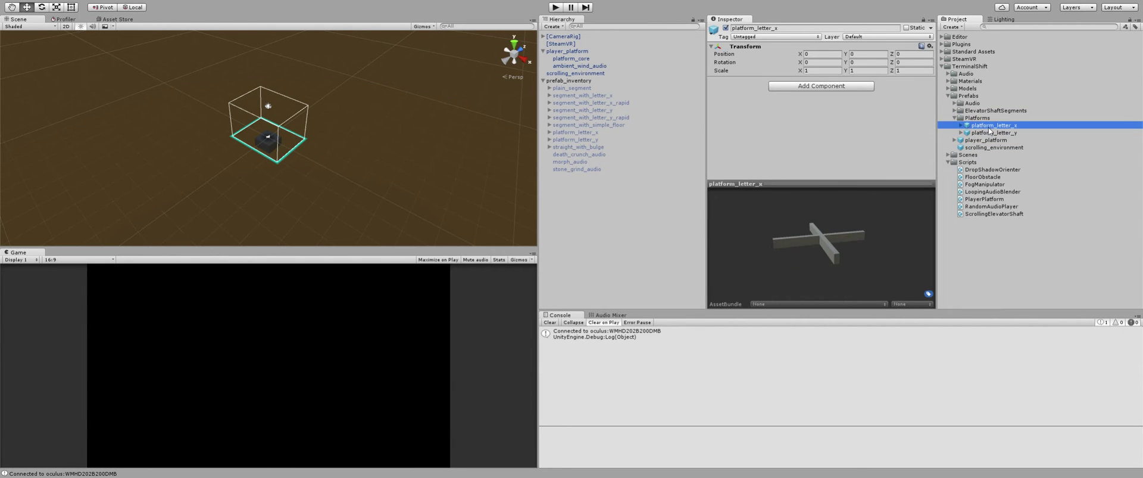
click(973, 131)
click(961, 125)
click(989, 132)
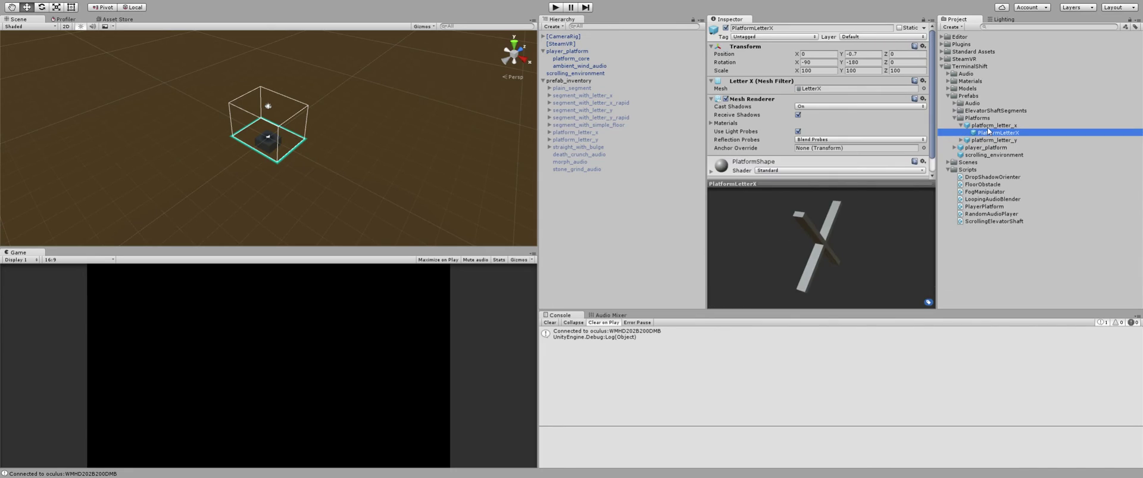
click(988, 126)
Reopen ElevatorShaftSegments and examine the FloorLetterX and ElevatorShaft children of the segment_with_letter_x prefab.
click(955, 110)
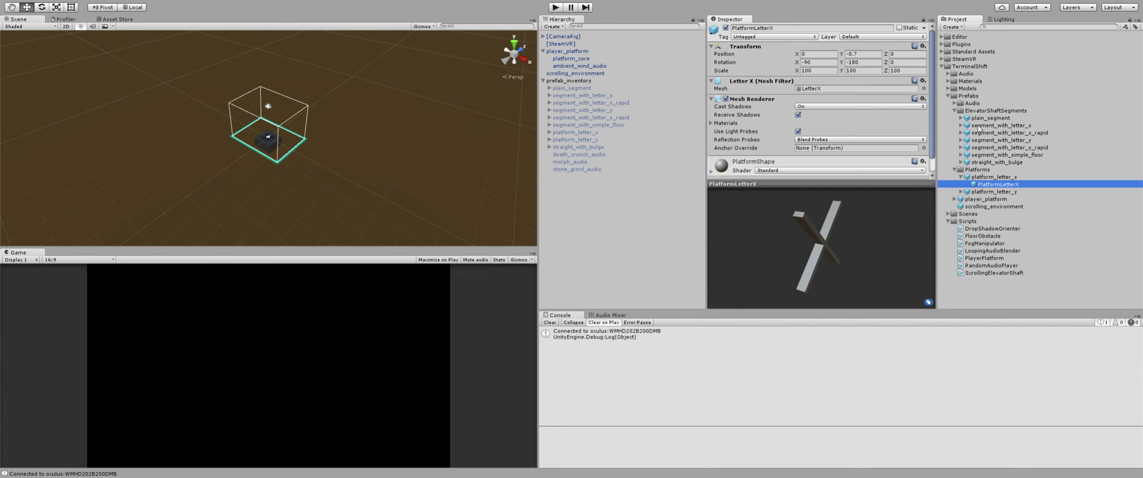
click(989, 126)
click(960, 125)
click(989, 147)
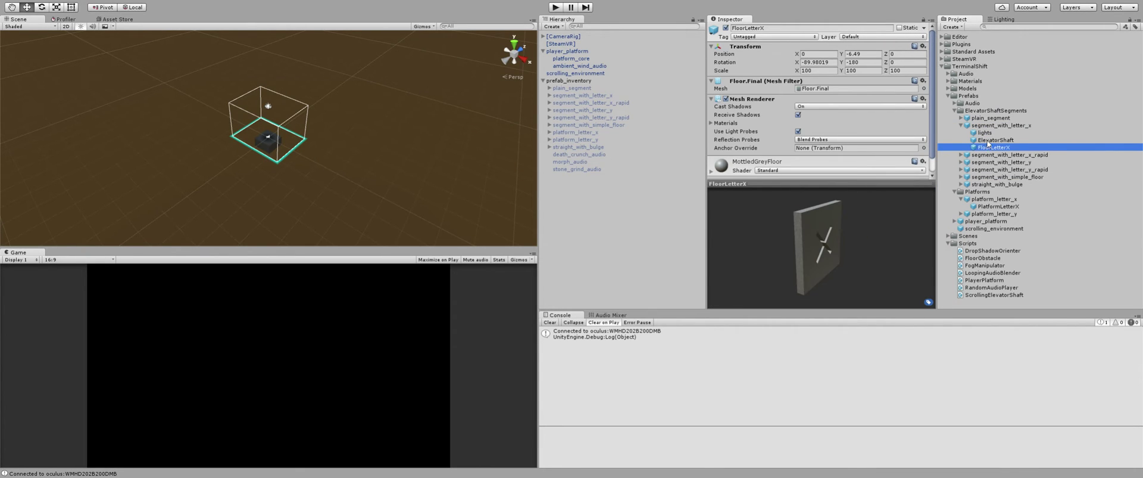
click(987, 140)
Activate segment_with_letter_x under prefab_inventory in the scene.
click(584, 96)
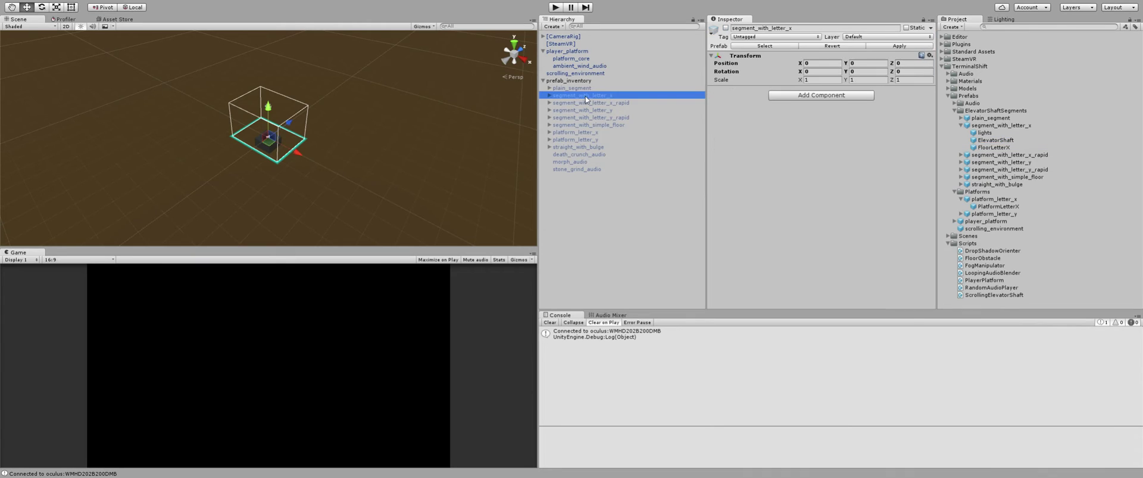
click(556, 82)
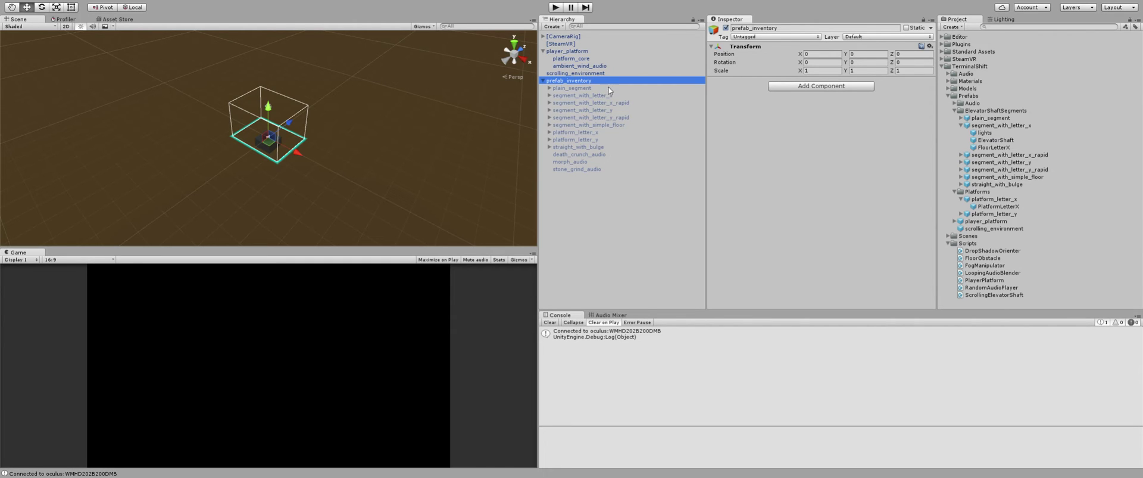
click(589, 95)
click(726, 28)
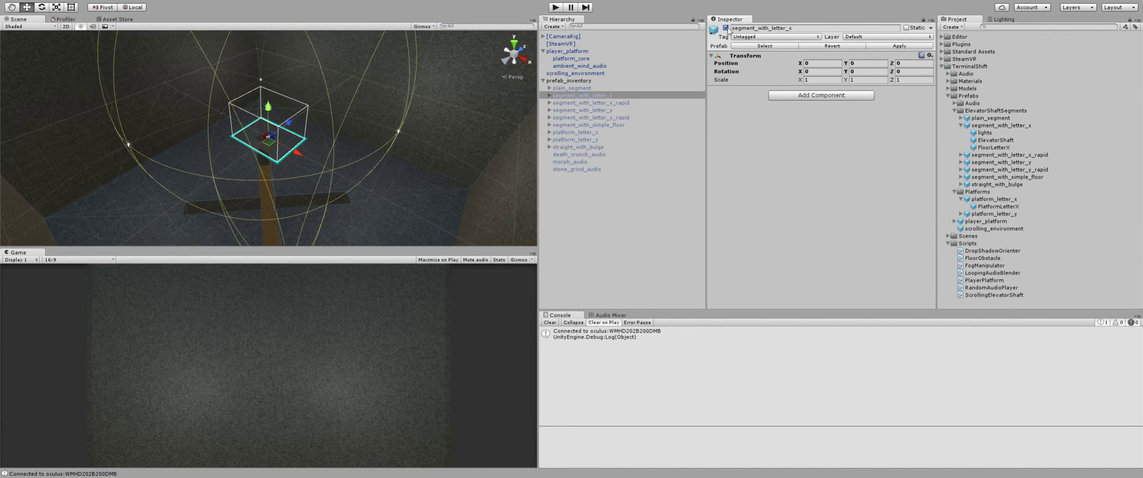
scroll(286, 136, up, 4)
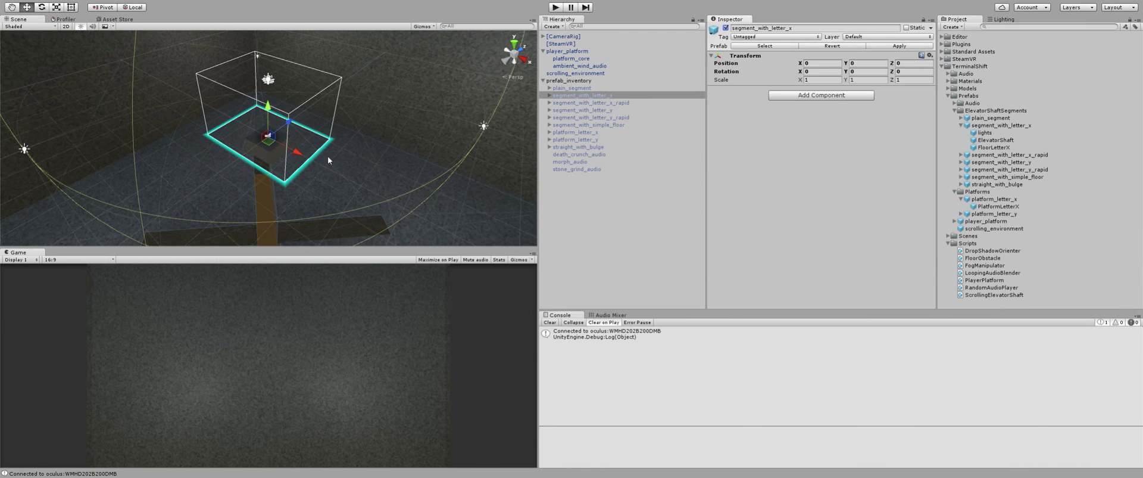
Inspect the segment_with_letter_x prefab asset and its lights child.
click(1011, 126)
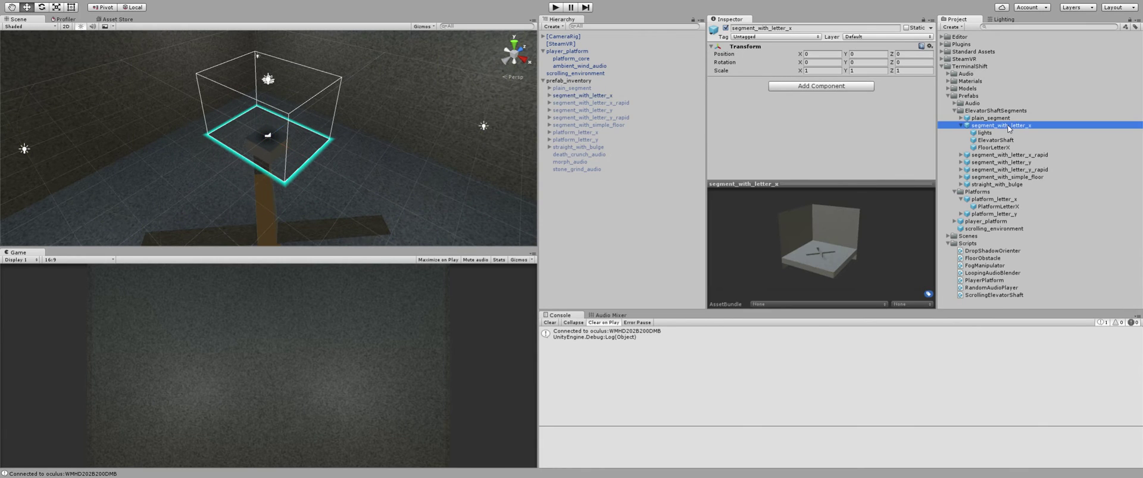
click(980, 140)
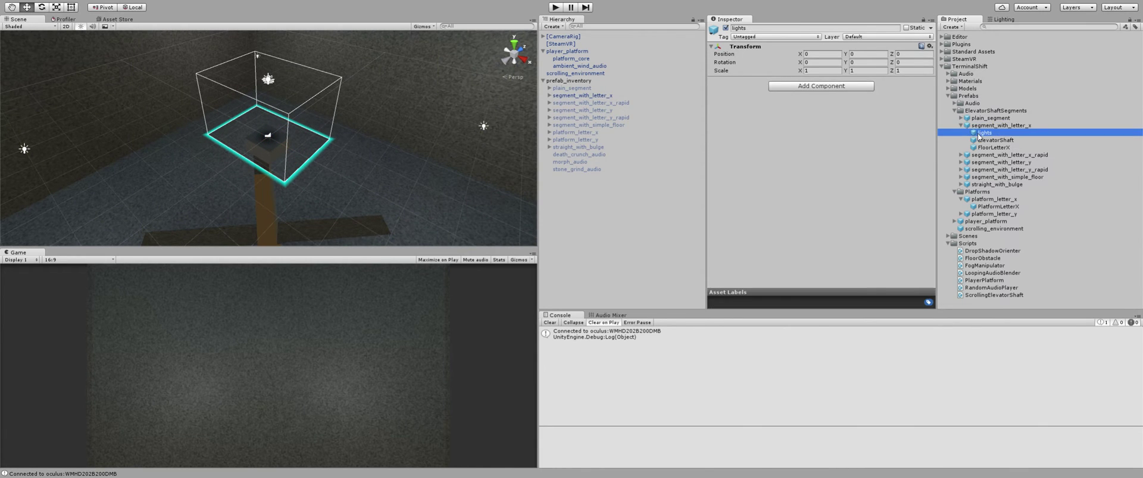
click(979, 126)
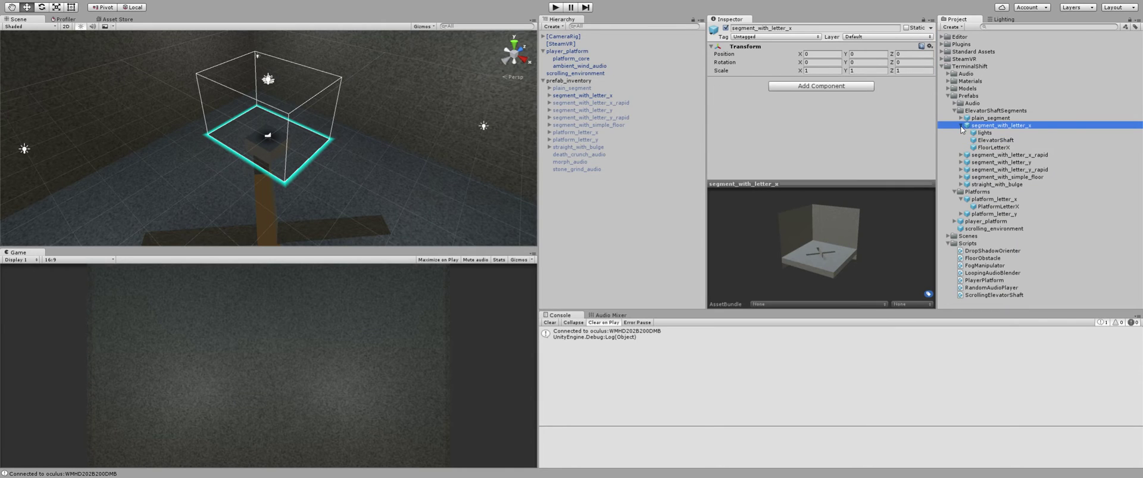
Examine the segment_with_letter_x instance under prefab_inventory in the scene, switching its active state off and back on for comparison.
click(960, 125)
click(589, 96)
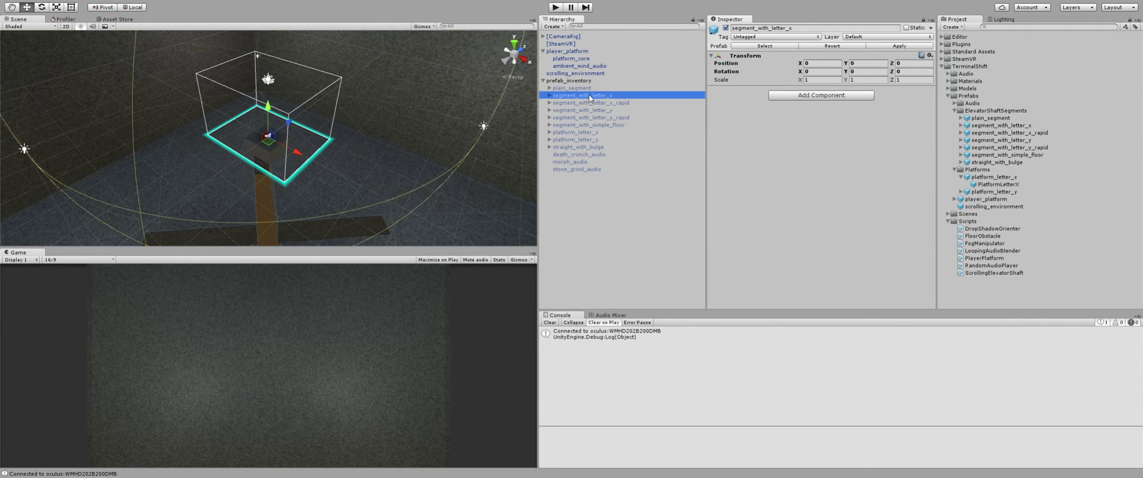
scroll(273, 131, down, 10)
scroll(286, 137, up, 7)
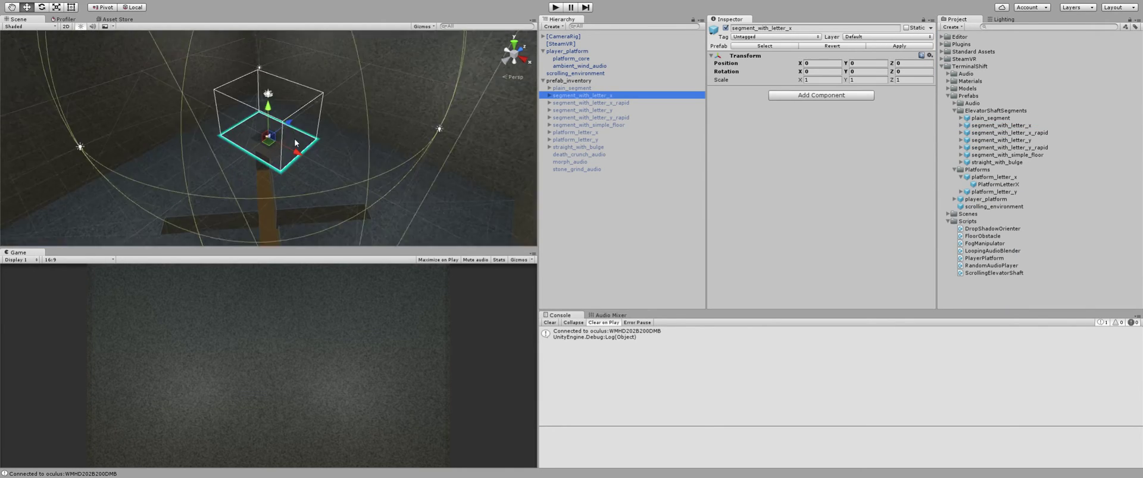
scroll(306, 161, up, 3)
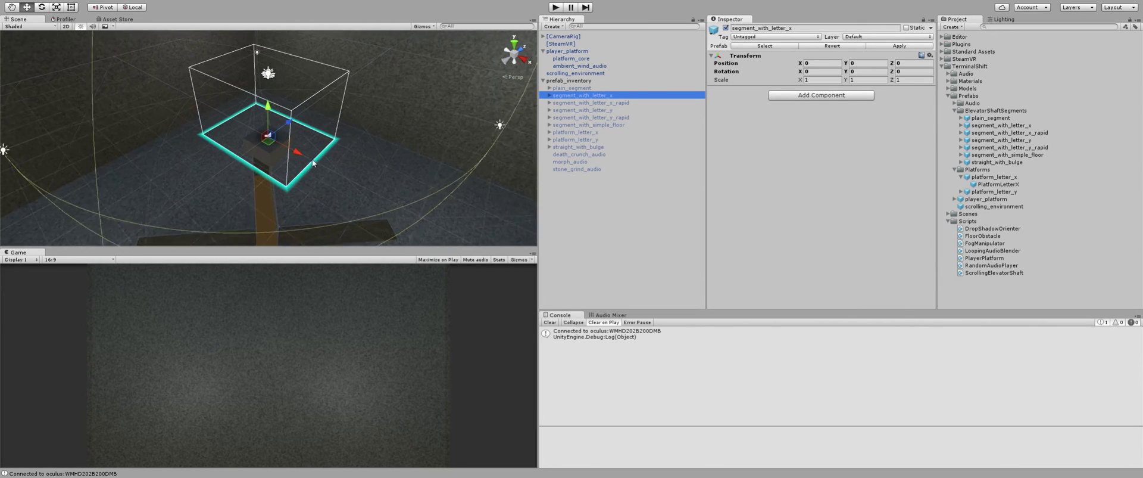
scroll(322, 160, up, 3)
scroll(348, 155, down, 5)
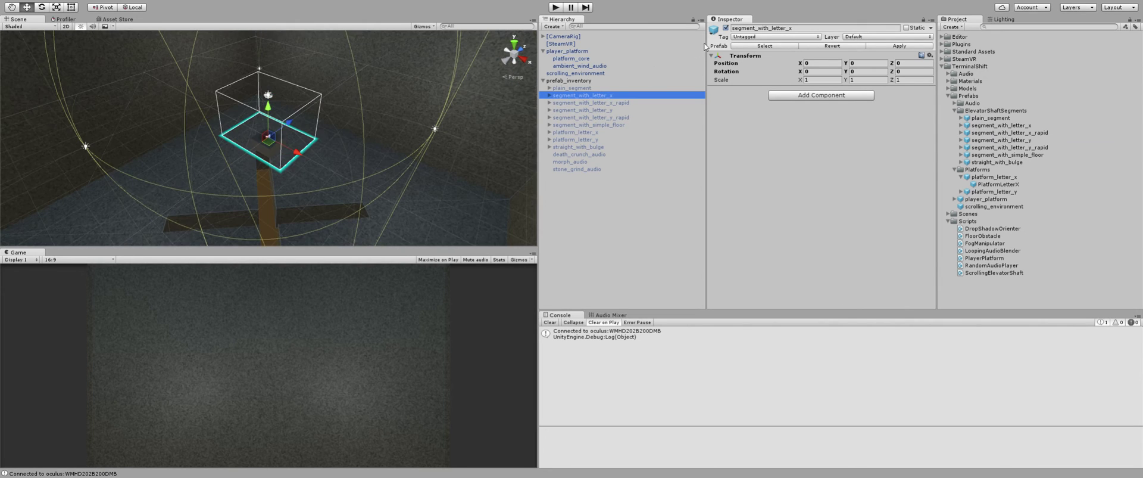
click(727, 28)
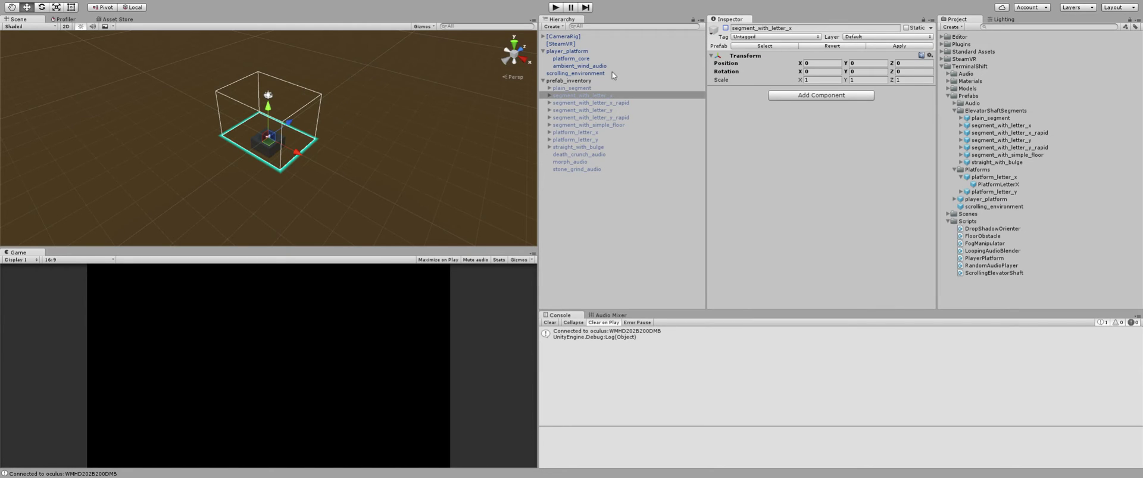
click(726, 28)
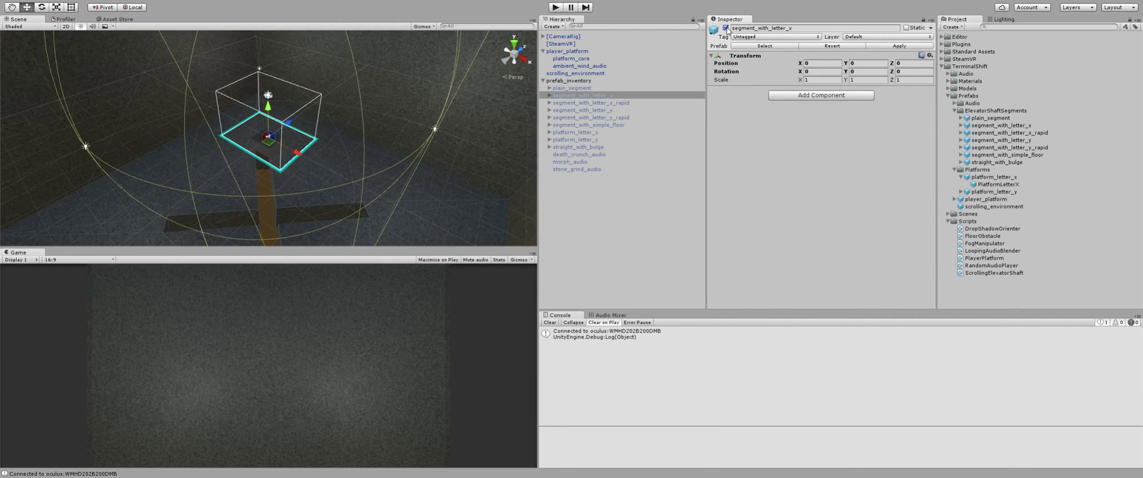
scroll(365, 103, up, 3)
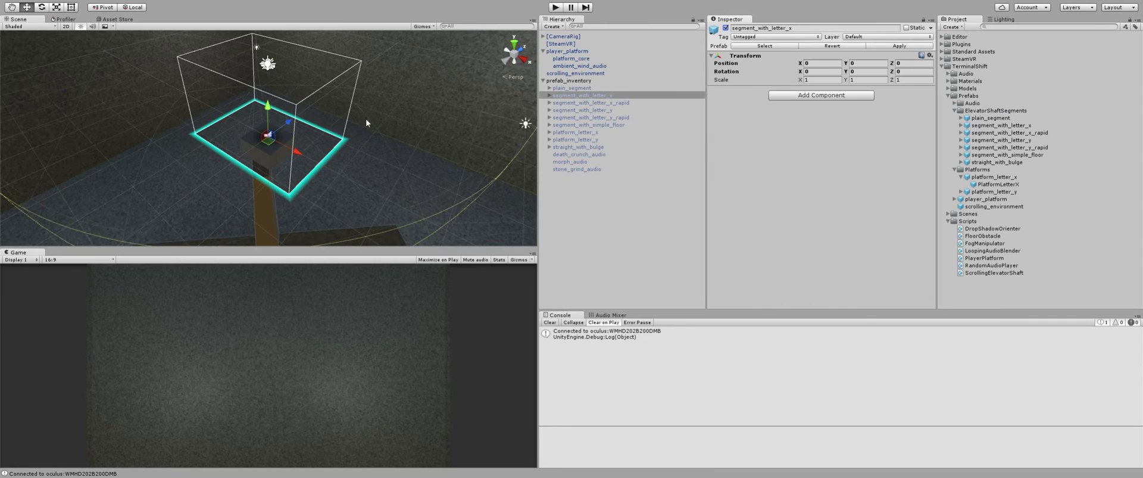
Inspect FloorLetterX in the scene's segment_with_letter_x and the Floor Obstacle settings of its obstacle child, framing the obstacle up close.
click(549, 95)
click(556, 117)
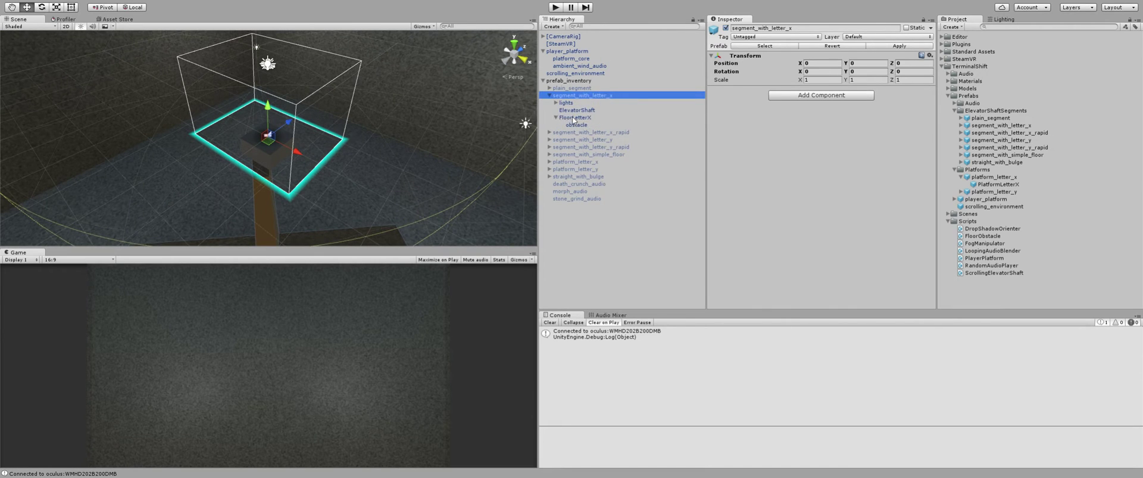
click(574, 118)
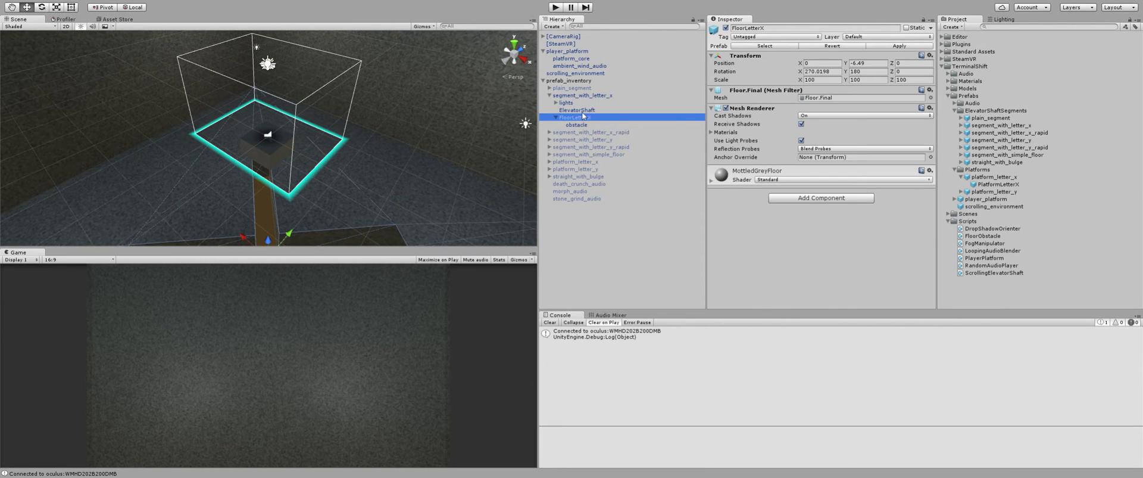
click(575, 125)
double_click(575, 125)
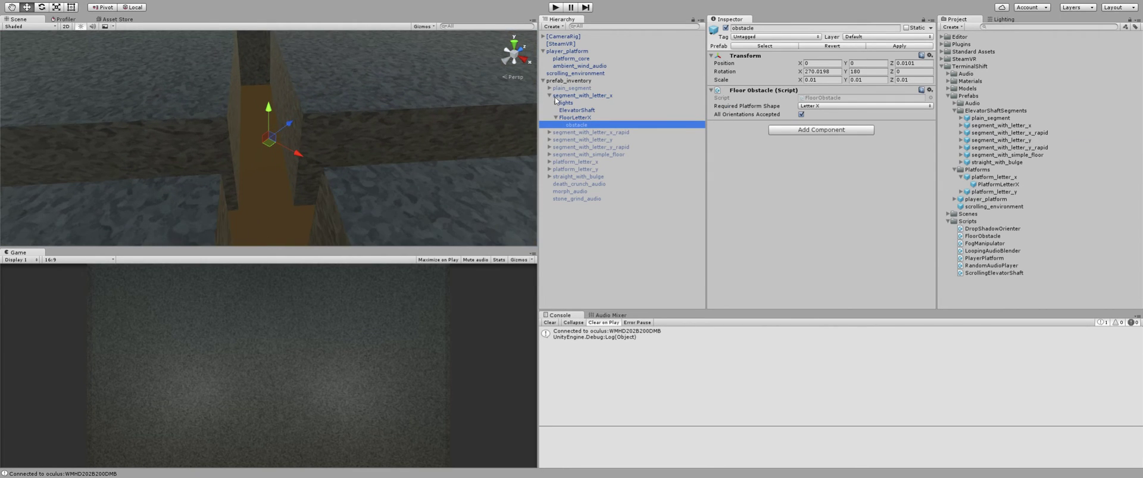
alt+drag(342, 128, 319, 57)
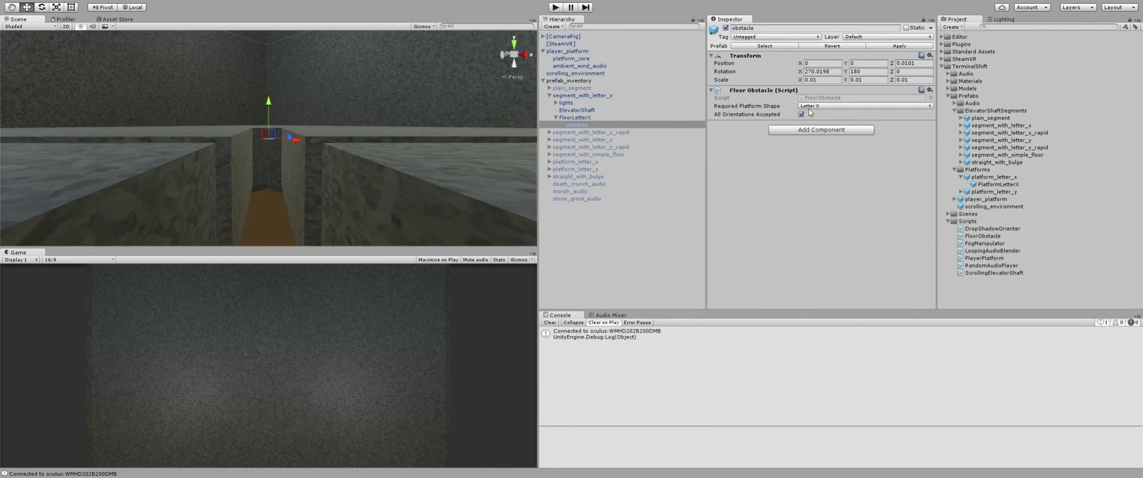
Inspect the Floor Obstacle settings of the obstacle under the floor object in the scene's segment_with_letter_y.
click(549, 139)
click(556, 161)
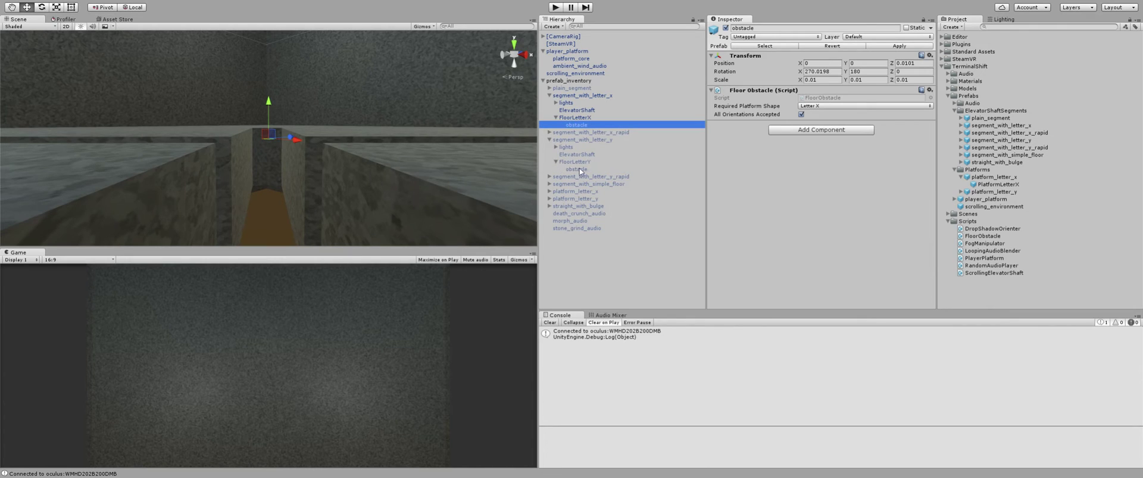
click(578, 169)
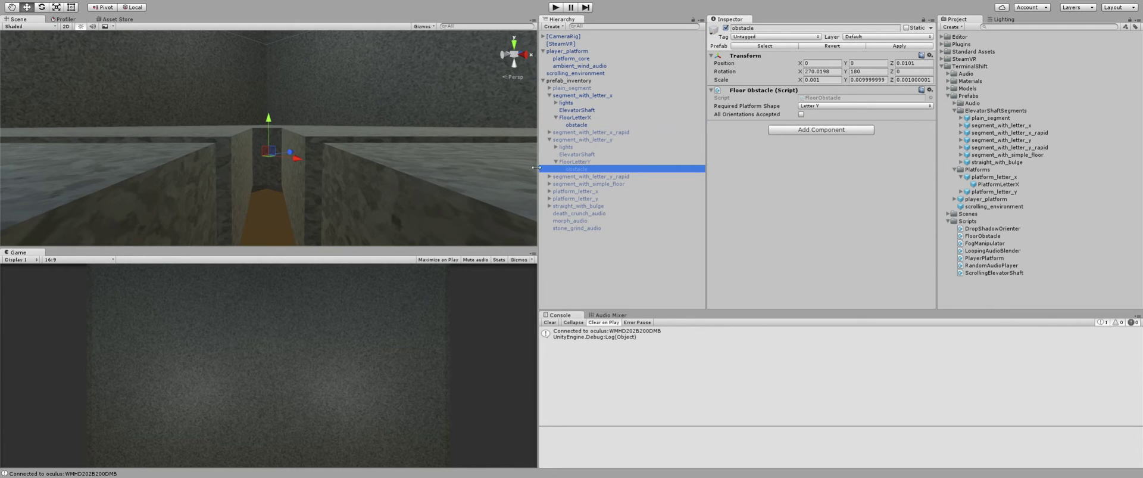
click(557, 162)
click(549, 140)
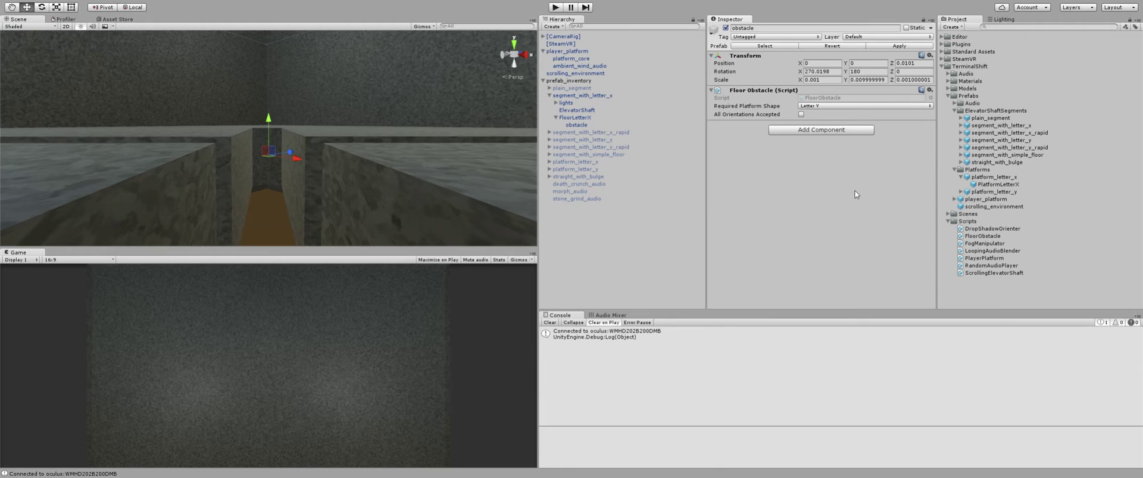
Deactivate segment_with_letter_x under prefab_inventory and collapse its children.
click(586, 95)
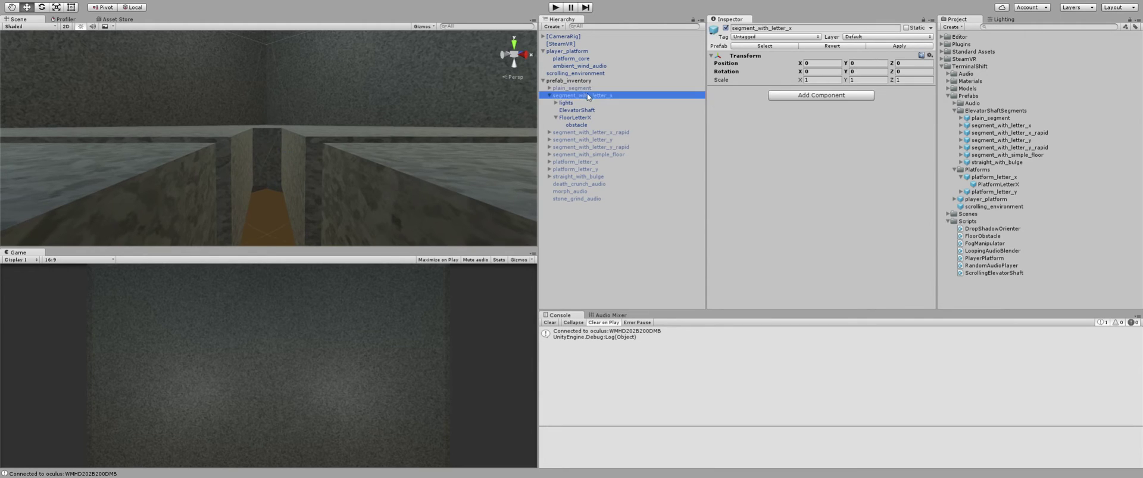
click(725, 27)
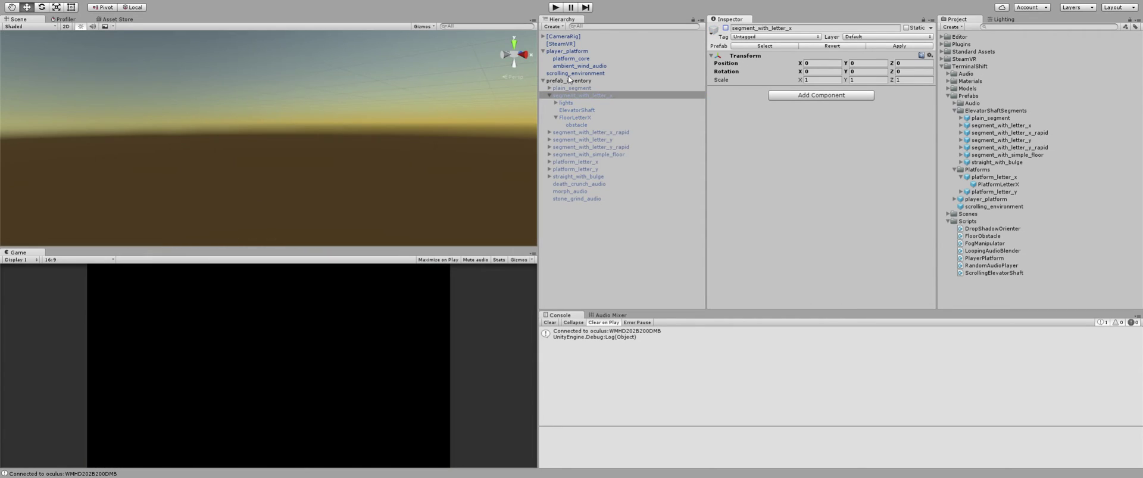
click(549, 97)
click(549, 96)
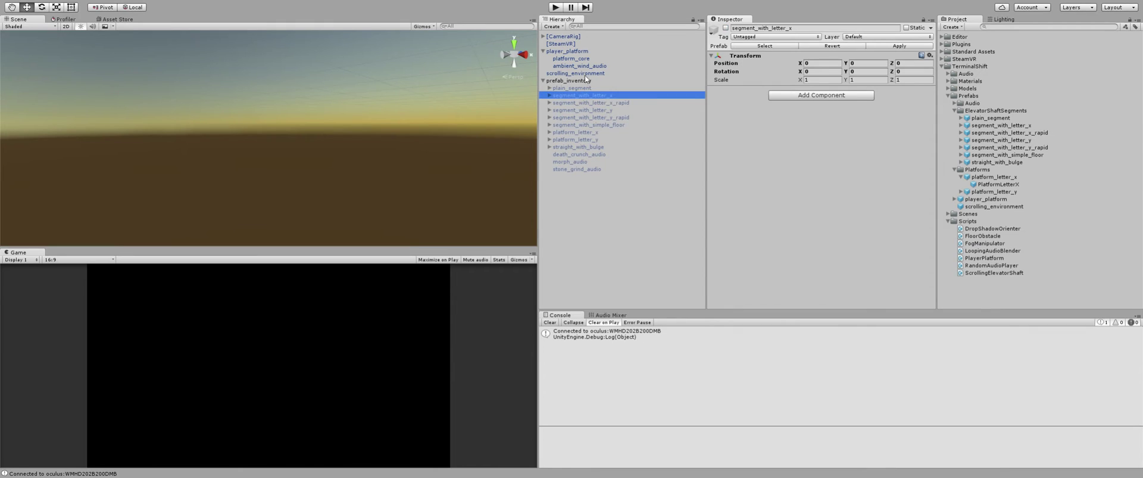
Frame player_platform in the scene and view it from above at an angle.
click(1000, 140)
double_click(566, 52)
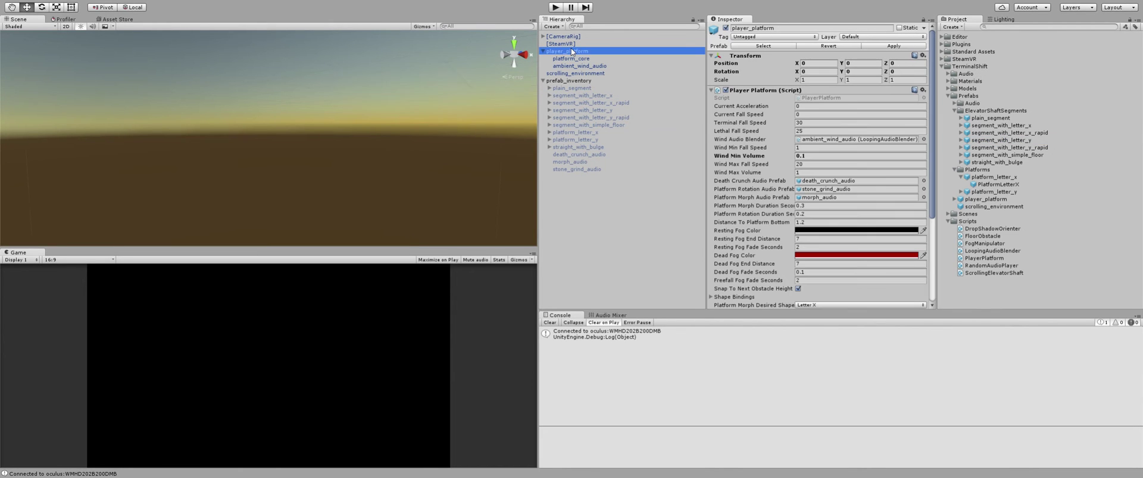
alt+drag(371, 89, 398, 174)
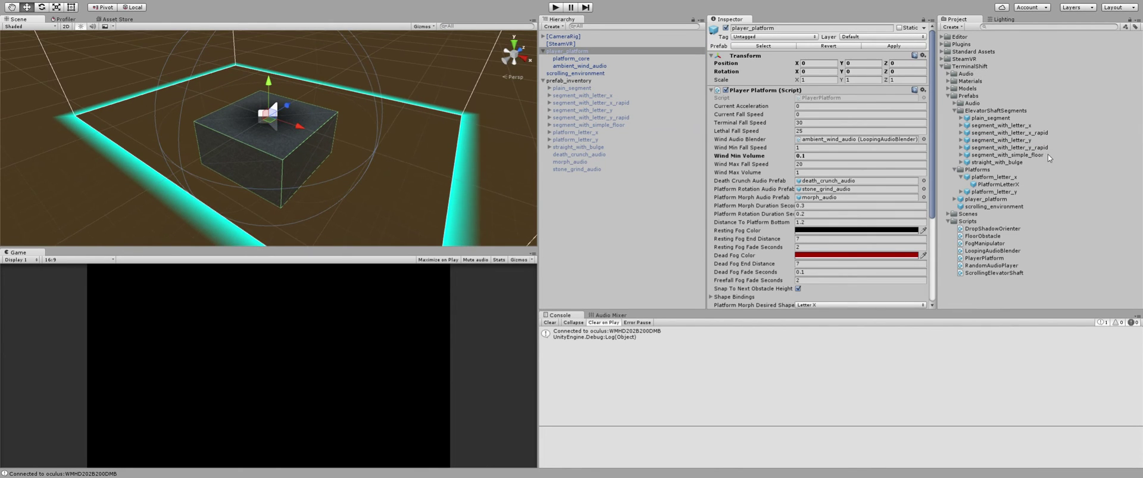
Preview the straight_with_bulge and segment_with_simple_floor prefabs, and close the ElevatorShaftSegments folder.
click(999, 163)
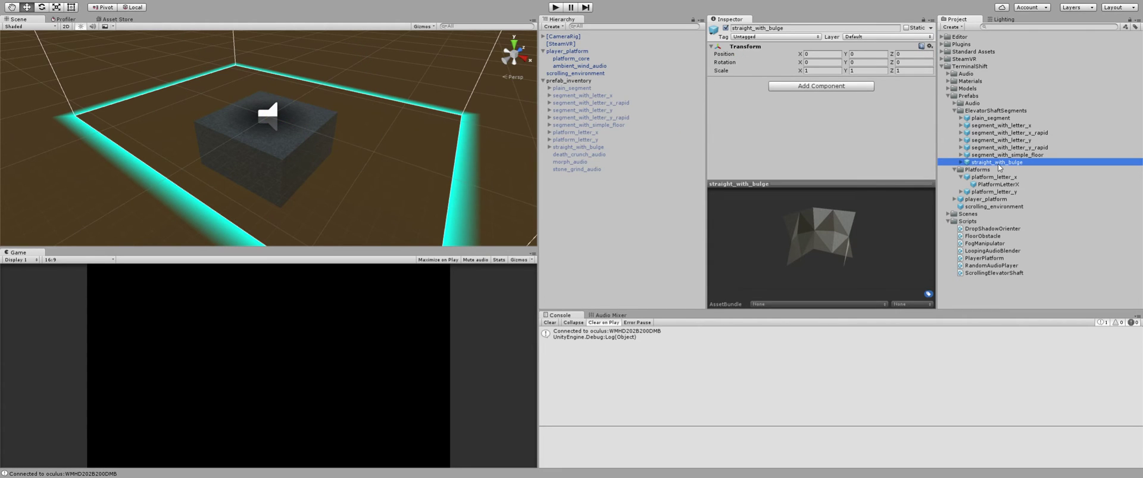
click(1021, 155)
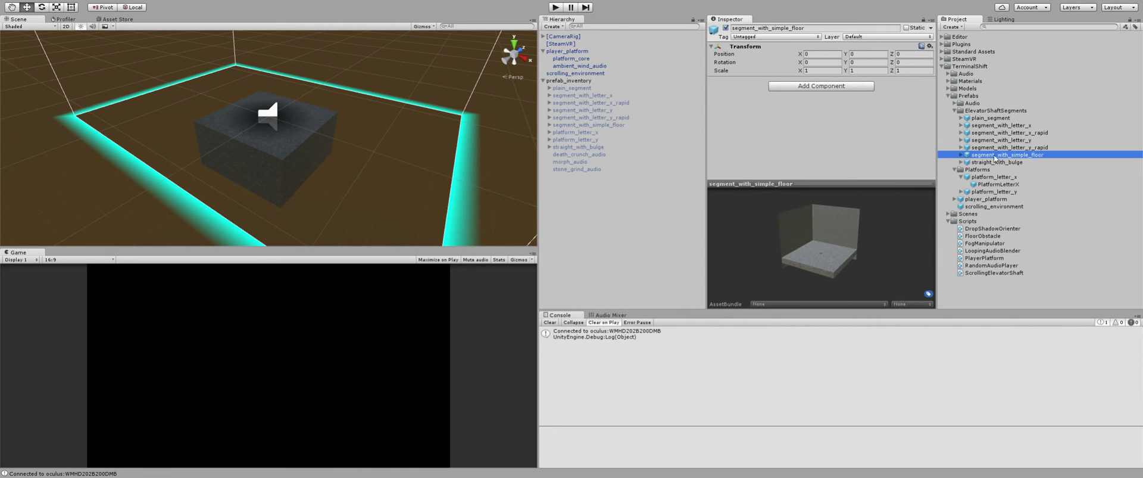
click(975, 163)
click(975, 156)
click(984, 163)
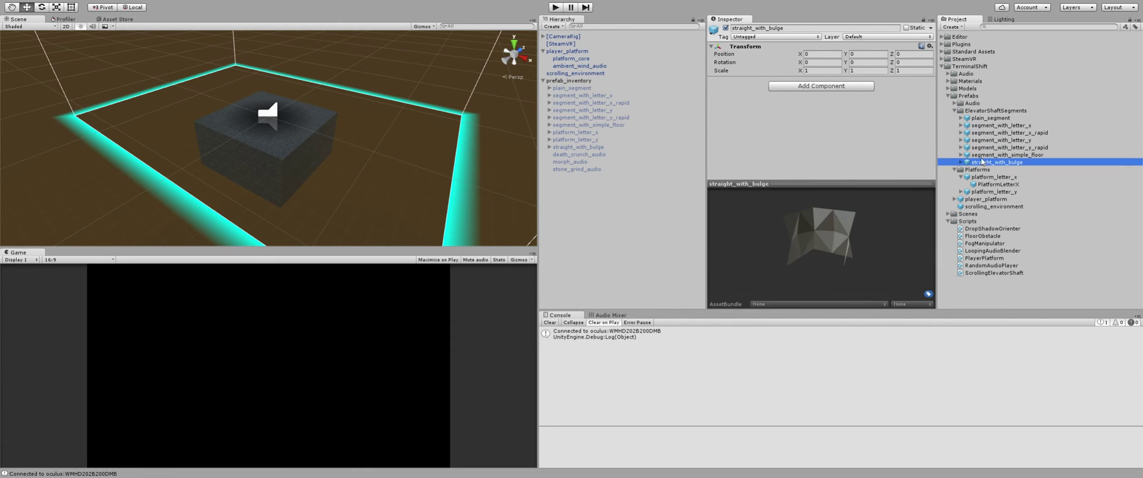
click(955, 110)
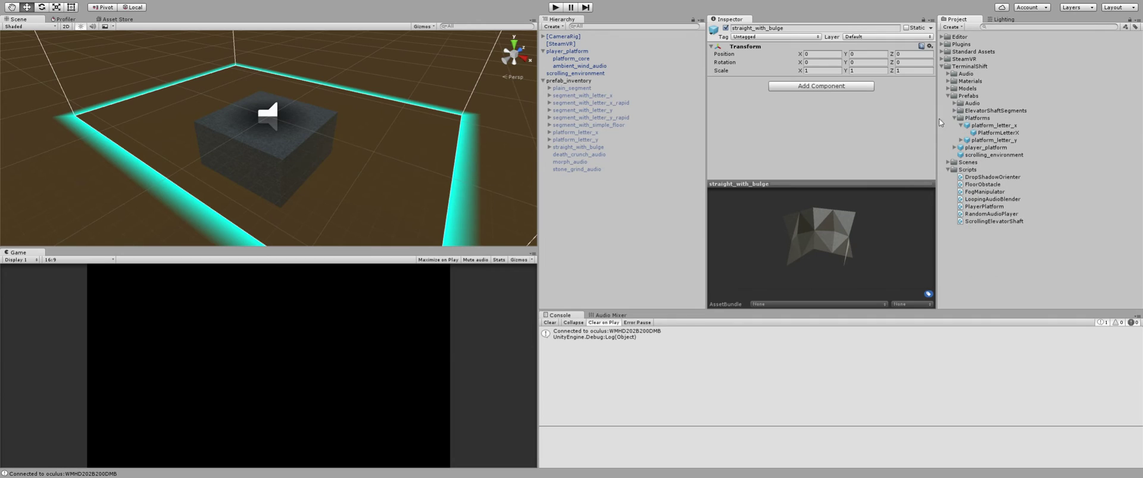
Select scrolling_environment and expand Elements 0 to 5 of its Segment Prefabs list to review their settings.
click(597, 73)
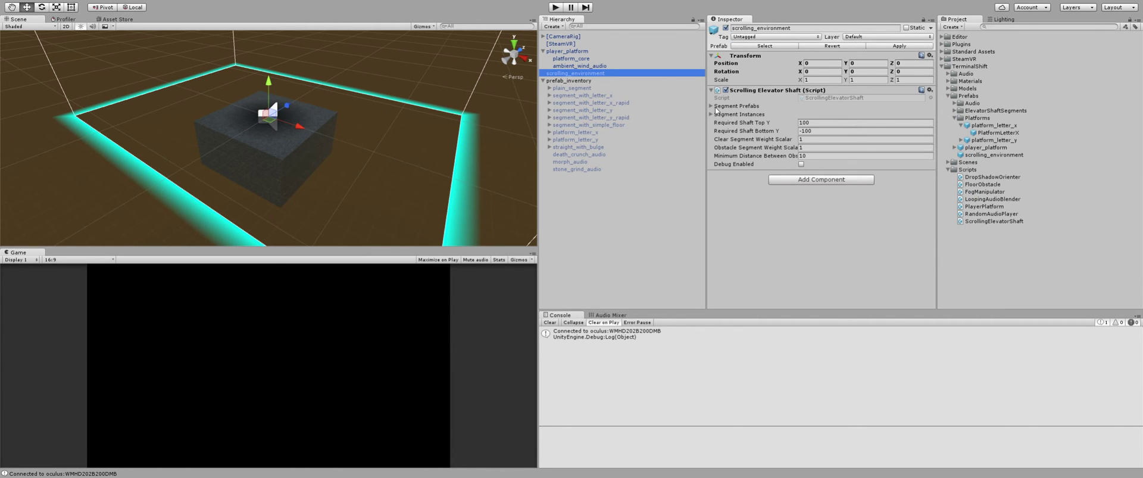
click(711, 106)
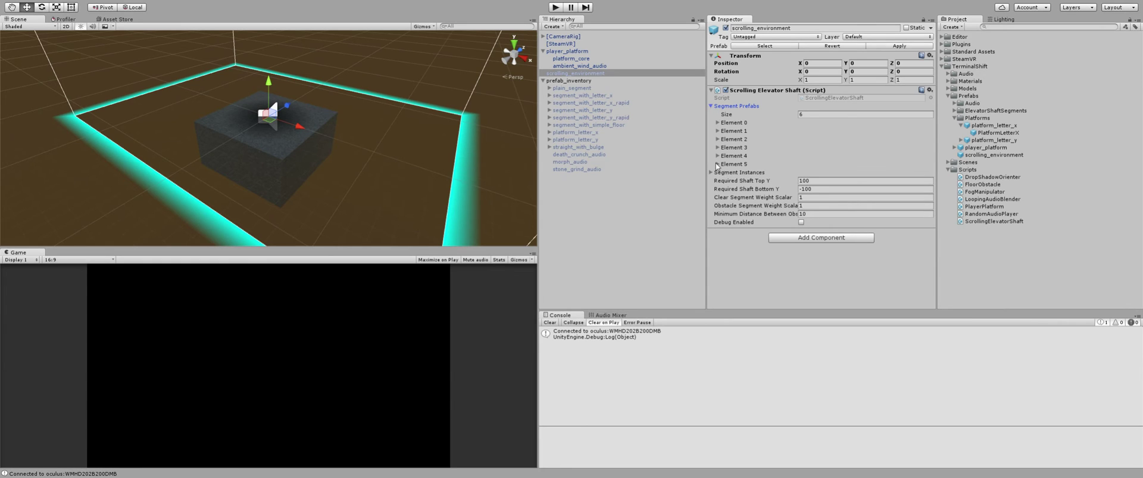
click(717, 164)
click(718, 156)
click(718, 147)
click(718, 139)
click(718, 131)
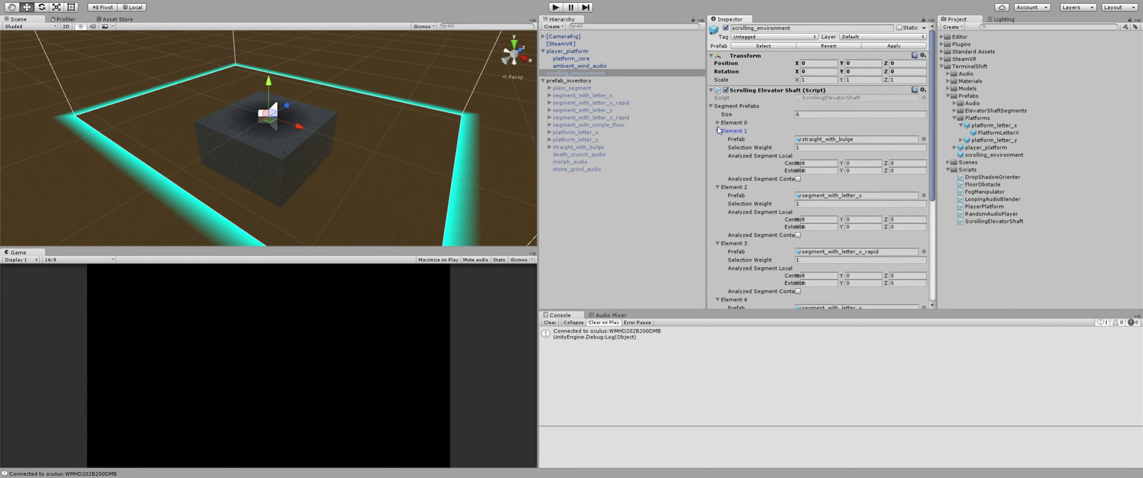
click(718, 122)
scroll(871, 128, down, 6)
scroll(869, 147, up, 6)
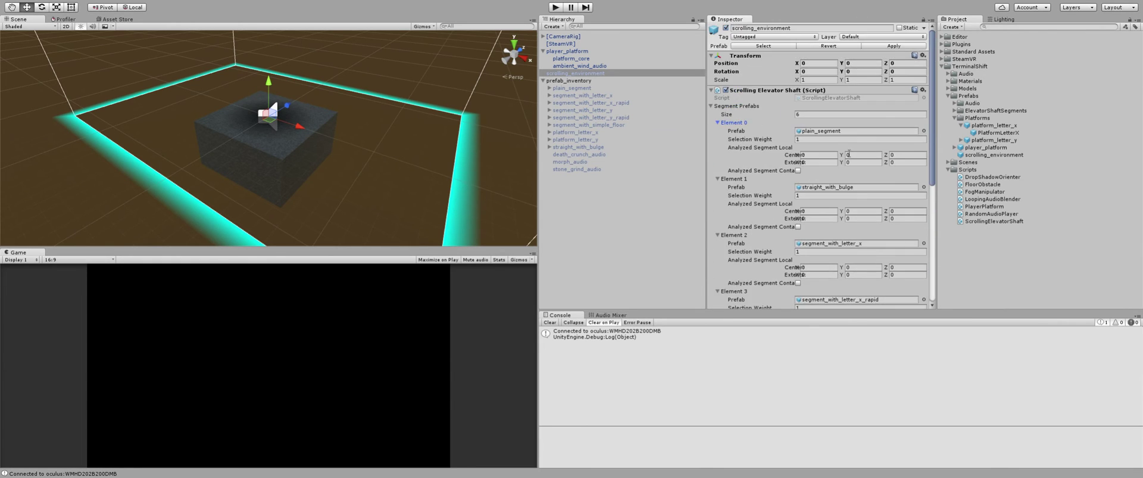
Reopen the ElevatorShaftSegments folder and review the prefab and selection weight of each Segment Prefabs element against it.
click(954, 111)
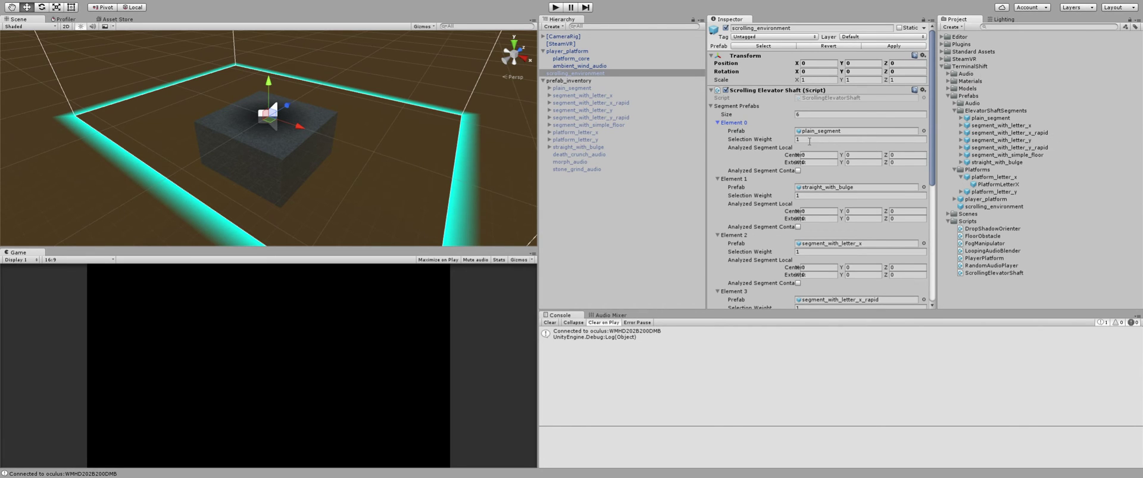
scroll(808, 192, down, 5)
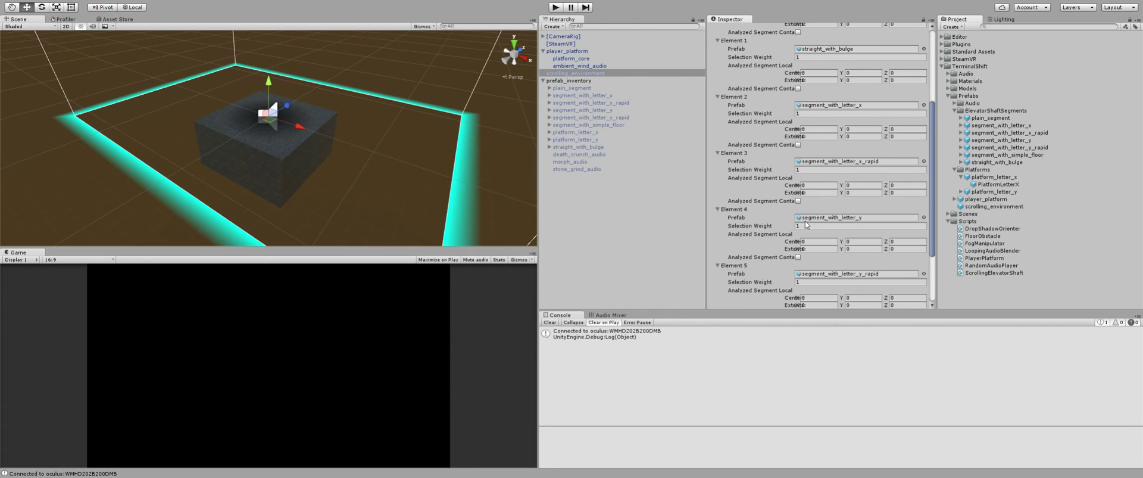
scroll(821, 224, down, 1)
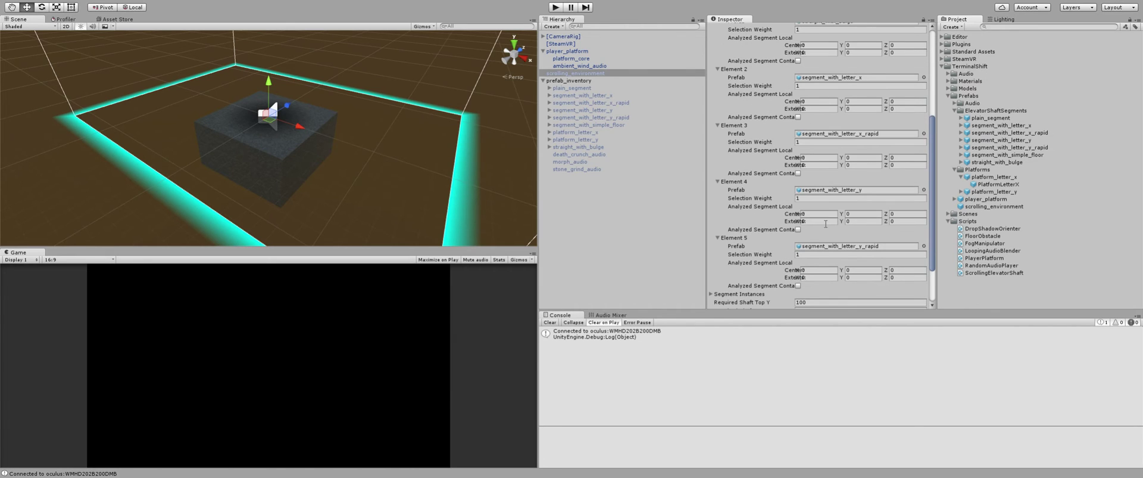
scroll(825, 224, up, 6)
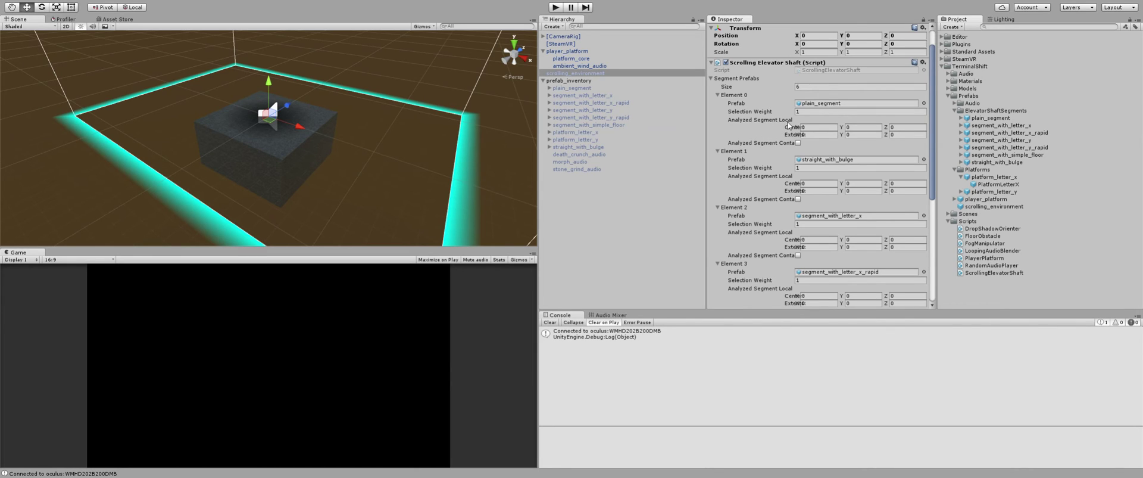
Run the scene in play mode and examine the analyzed centre, extents and obstacle flags of the Segment Prefabs elements.
click(555, 7)
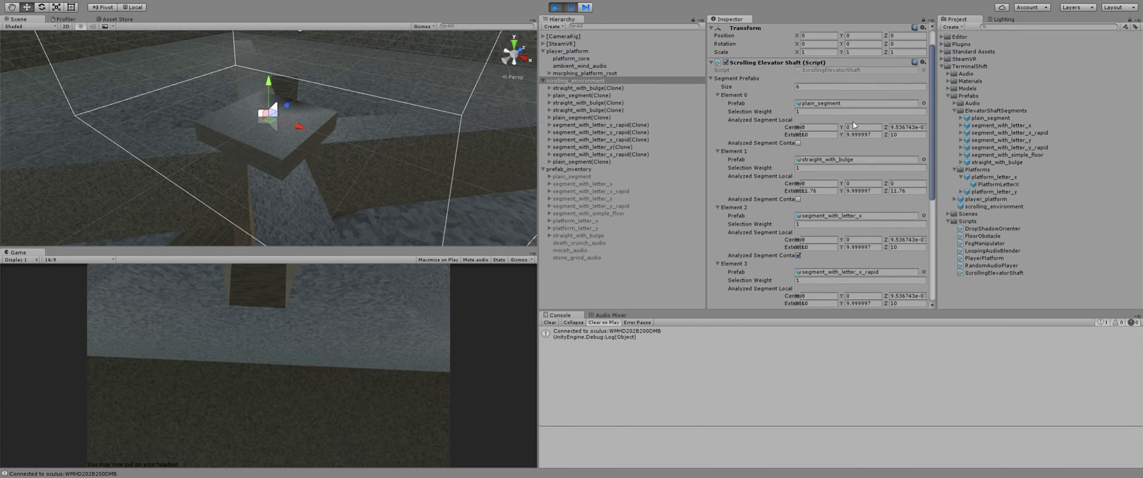
scroll(874, 172, down, 3)
scroll(893, 229, down, 1)
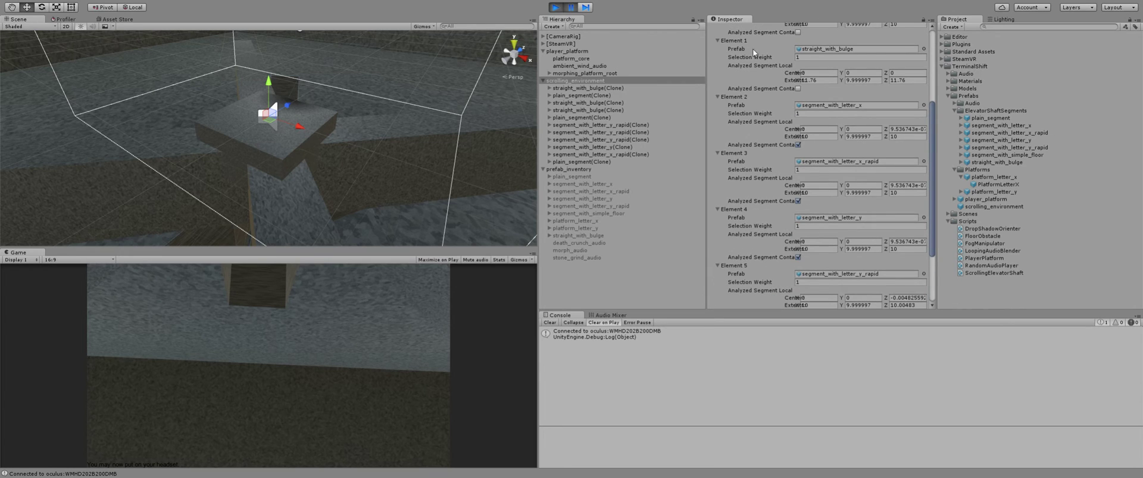
scroll(904, 136, up, 2)
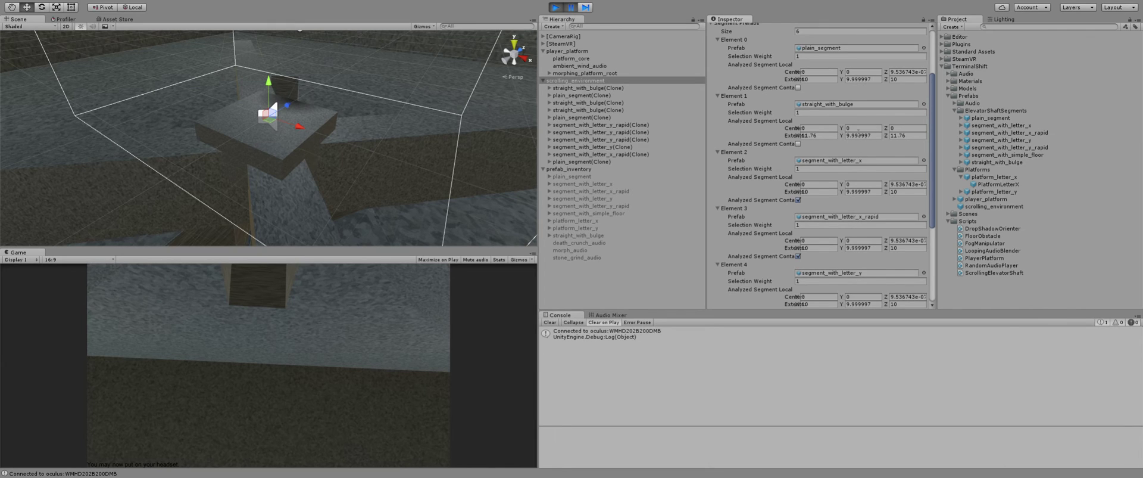
scroll(839, 140, up, 3)
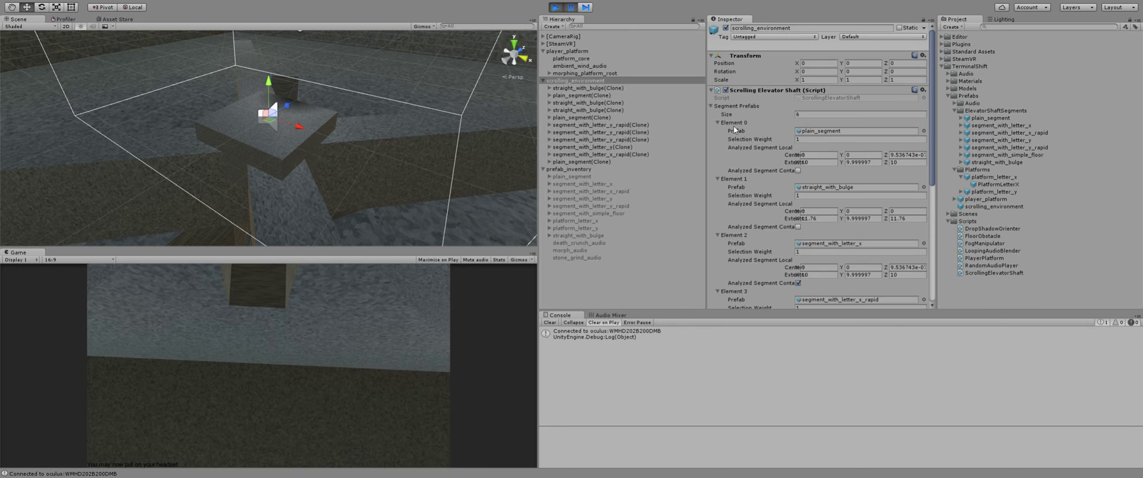
Examine the remaining Segment Prefabs elements, the shaft settings below them and the generated shaft around the platform in the running scene.
scroll(738, 128, down, 8)
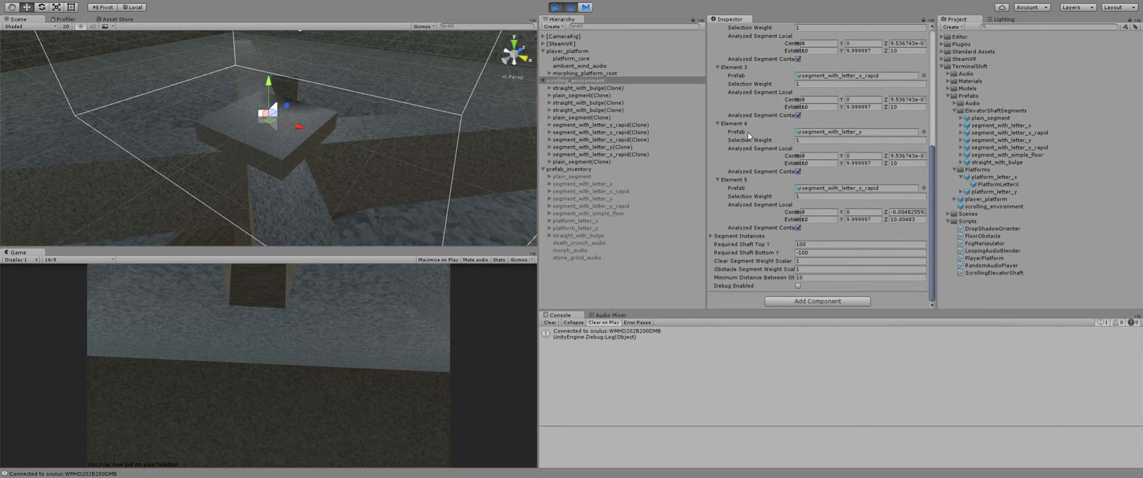
scroll(748, 131, up, 4)
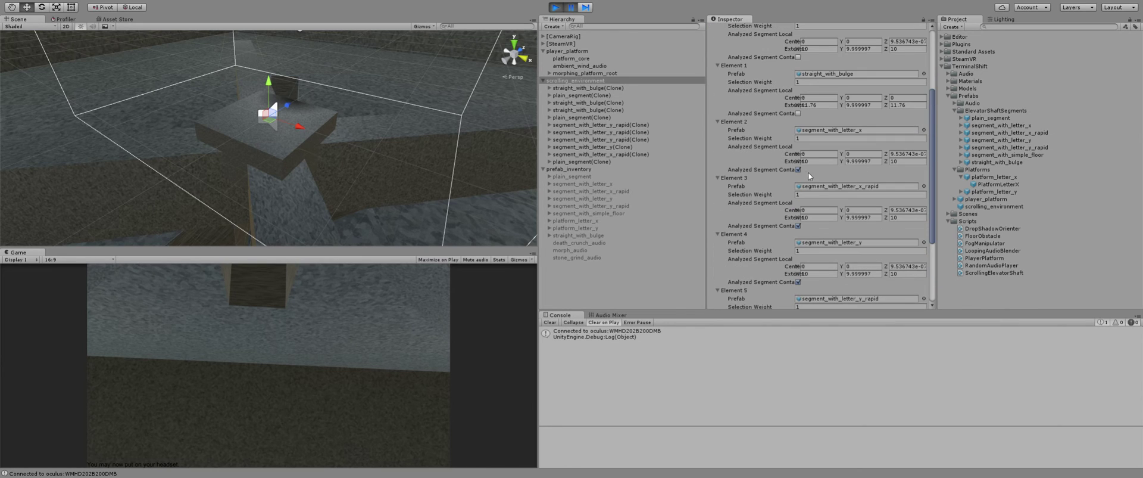
scroll(796, 167, down, 3)
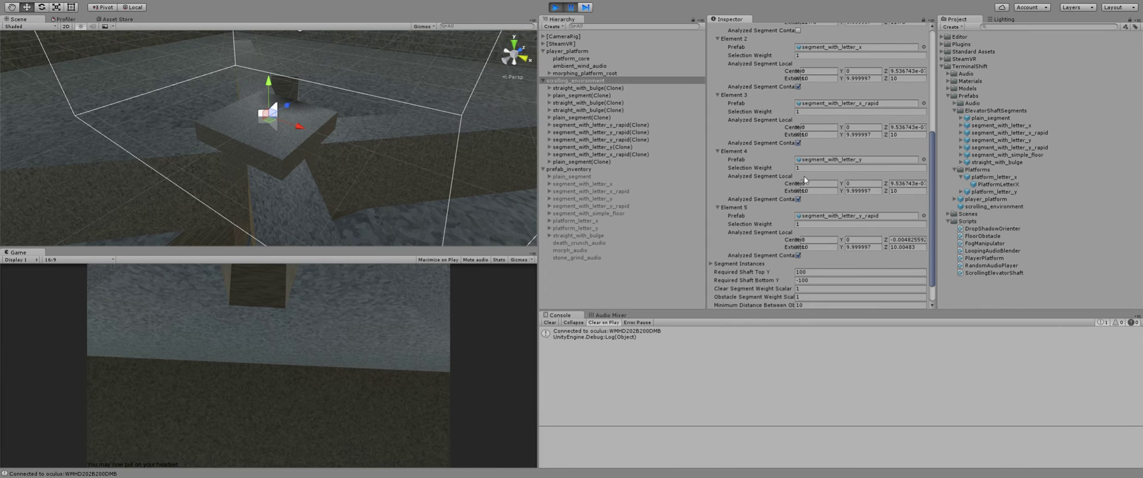
scroll(805, 174, down, 1)
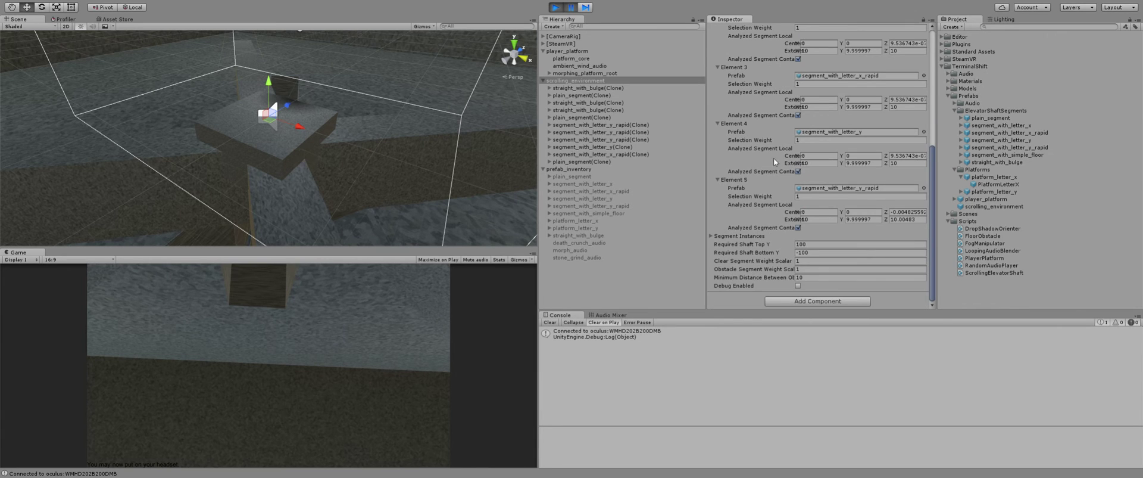
scroll(330, 132, down, 10)
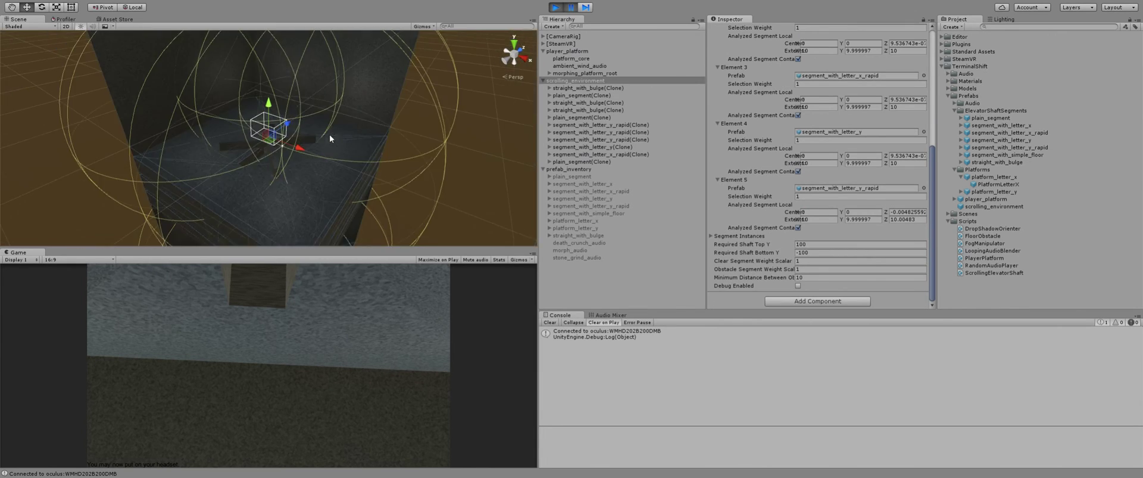
alt+drag(334, 142, 309, 160)
scroll(306, 153, up, 8)
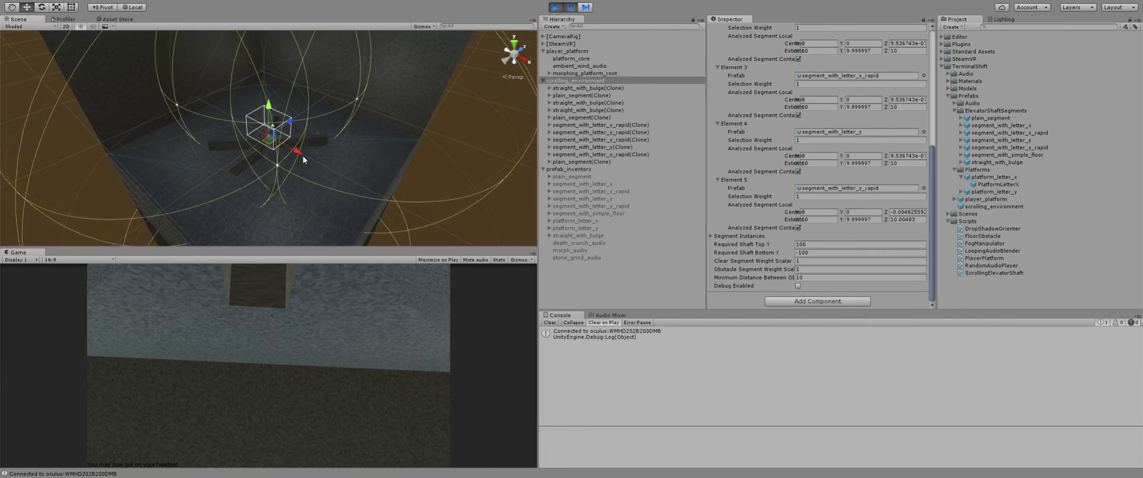
scroll(790, 148, up, 8)
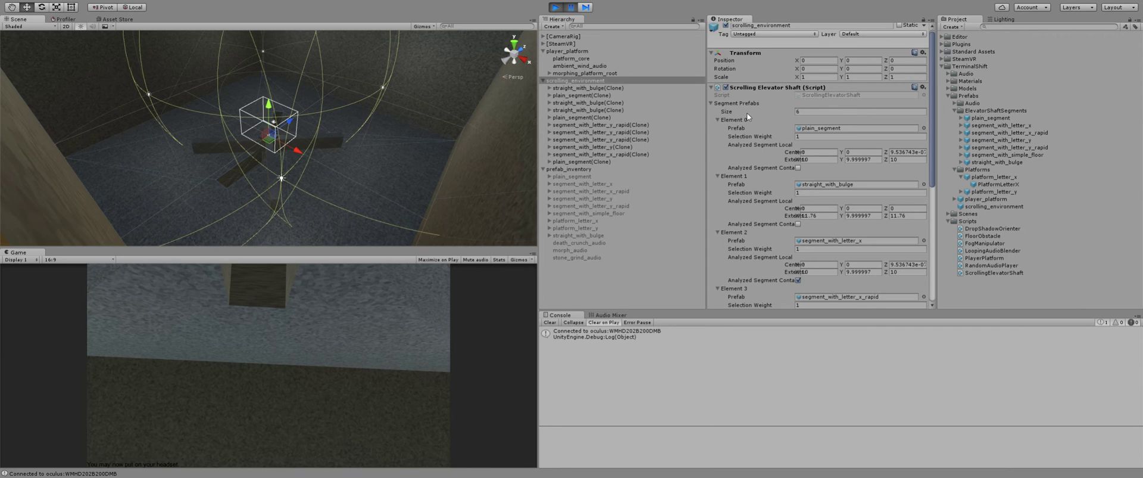
Collapse the Segment Prefabs list and the ElevatorShaftSegments folder, and stop play mode.
click(711, 103)
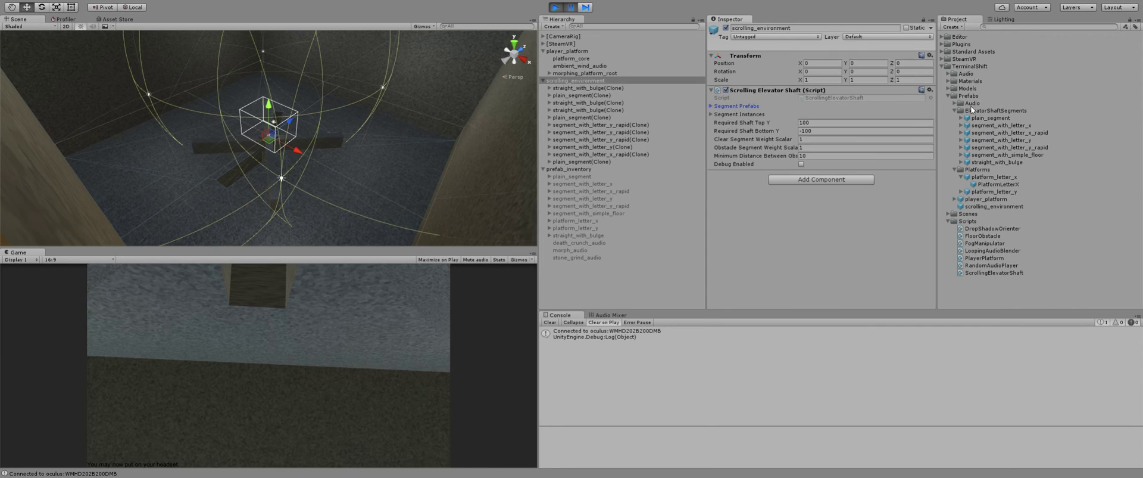
click(956, 111)
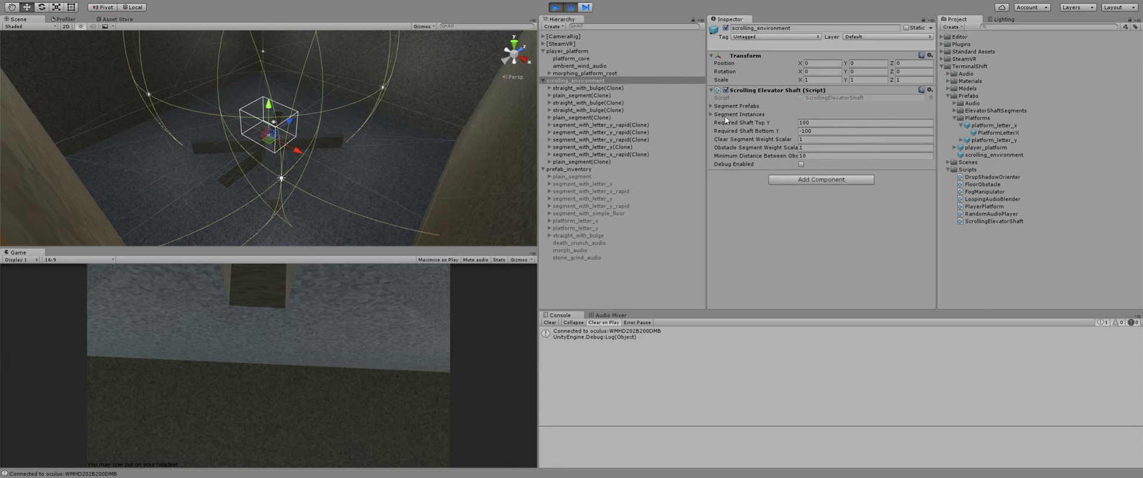
click(556, 7)
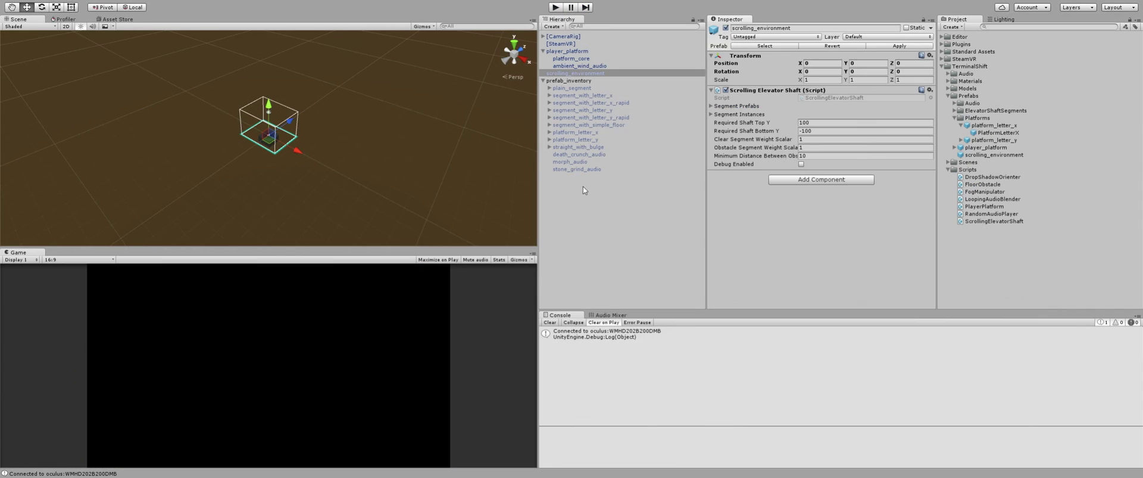
Preview the platform_letter_x prefab and its PlatformLetterX child, and close the Platforms folder.
click(967, 127)
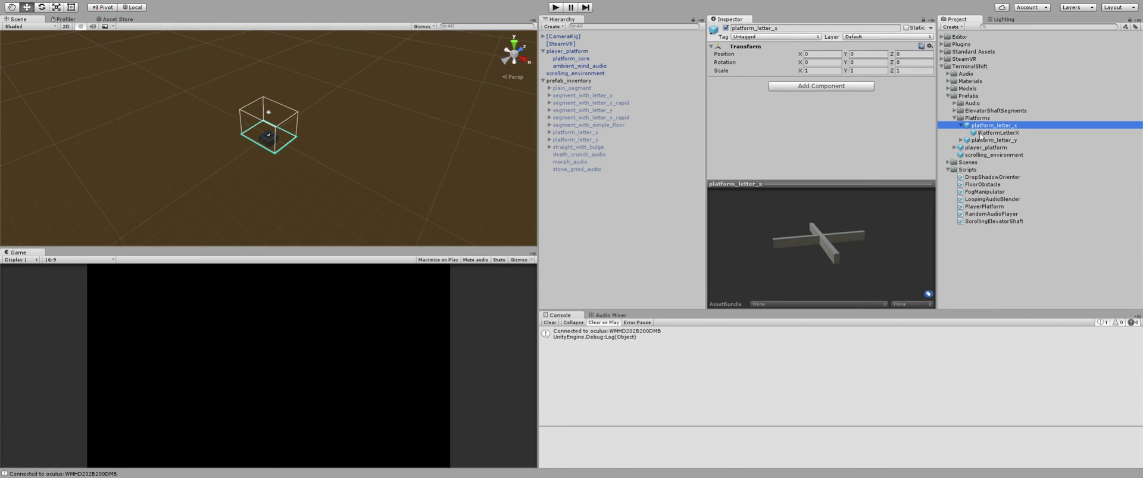
click(977, 132)
click(961, 125)
click(974, 126)
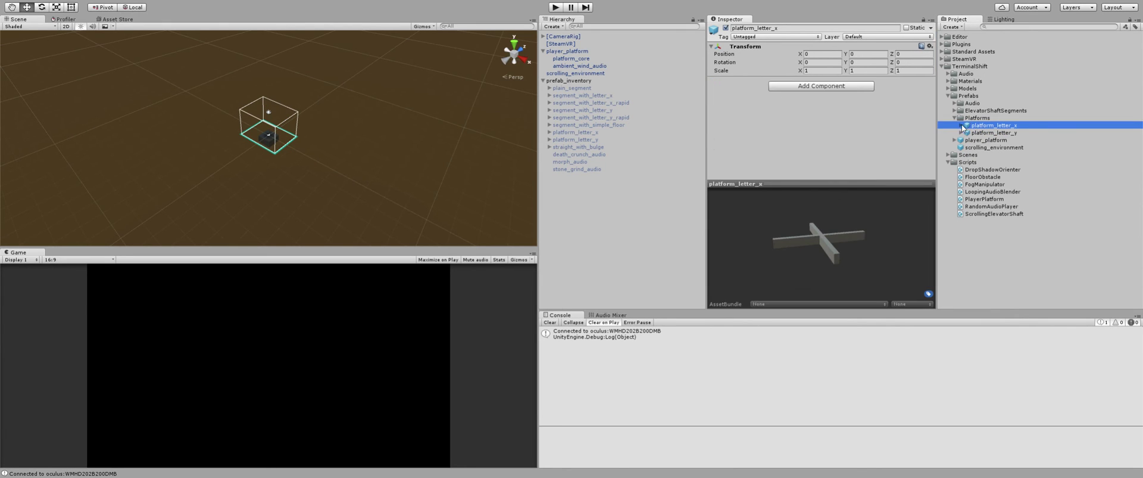
click(961, 125)
click(979, 133)
click(982, 125)
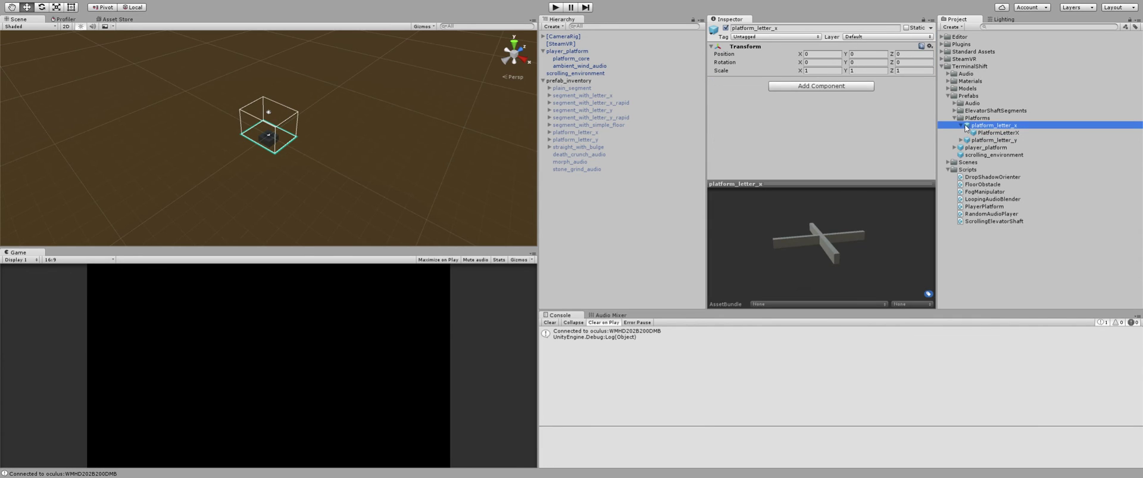
click(961, 124)
click(955, 118)
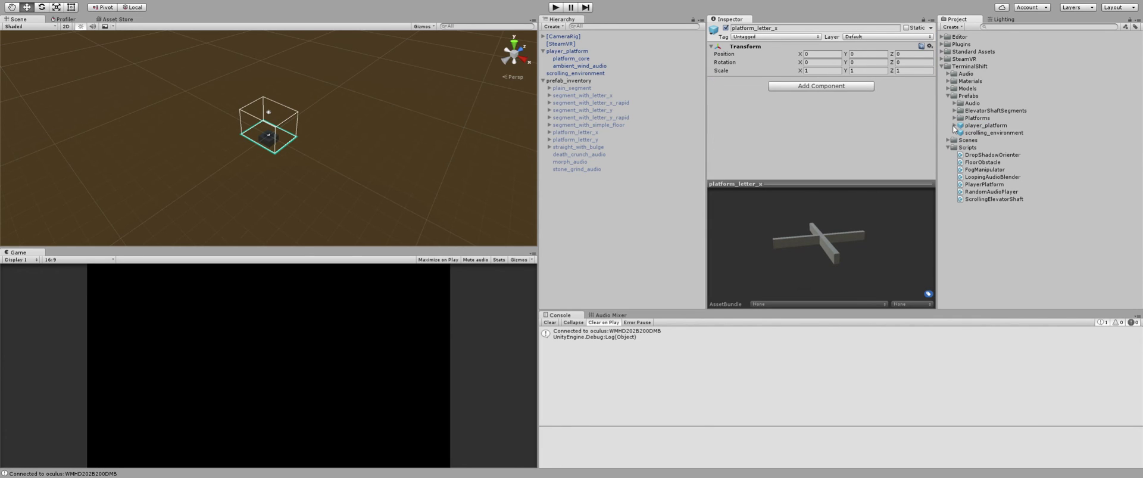
Expand the player_platform prefab, and select player_platform in the scene to review its Player Platform script settings.
click(954, 125)
click(970, 125)
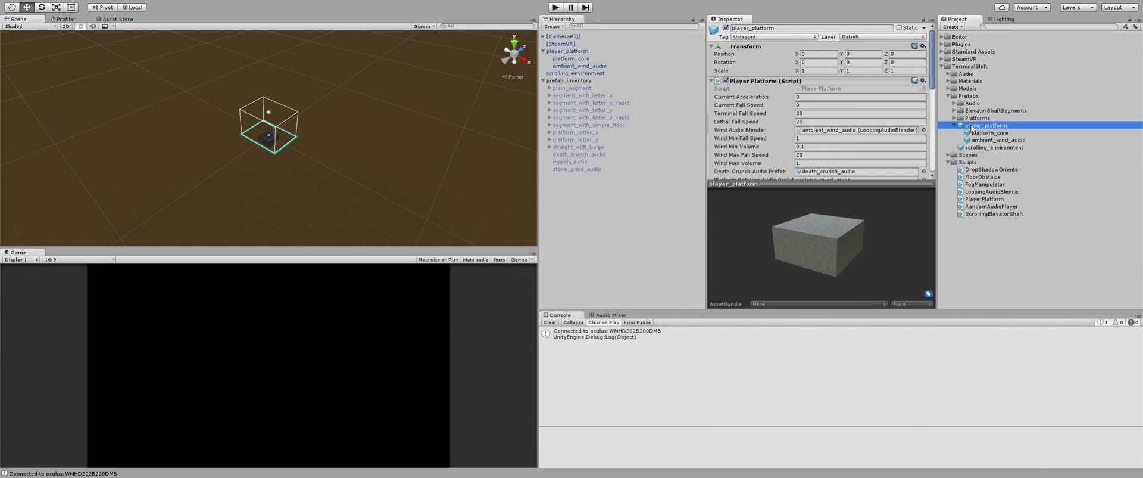
click(565, 52)
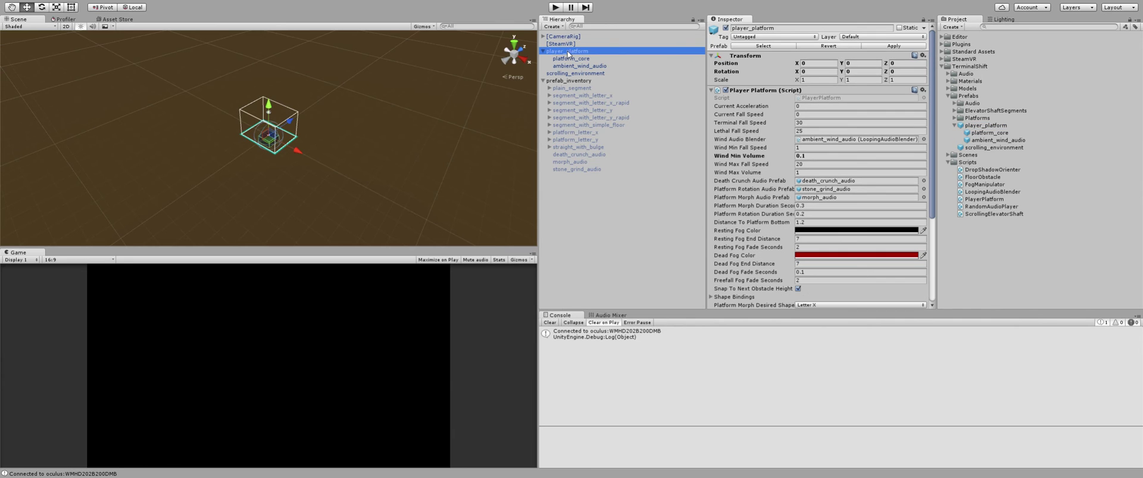
scroll(858, 123, down, 5)
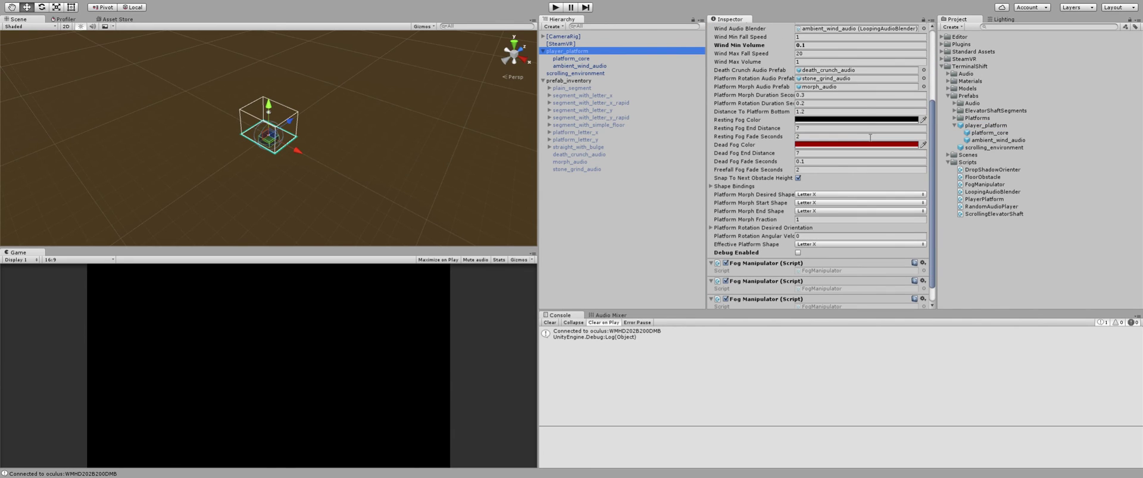
scroll(870, 137, up, 1)
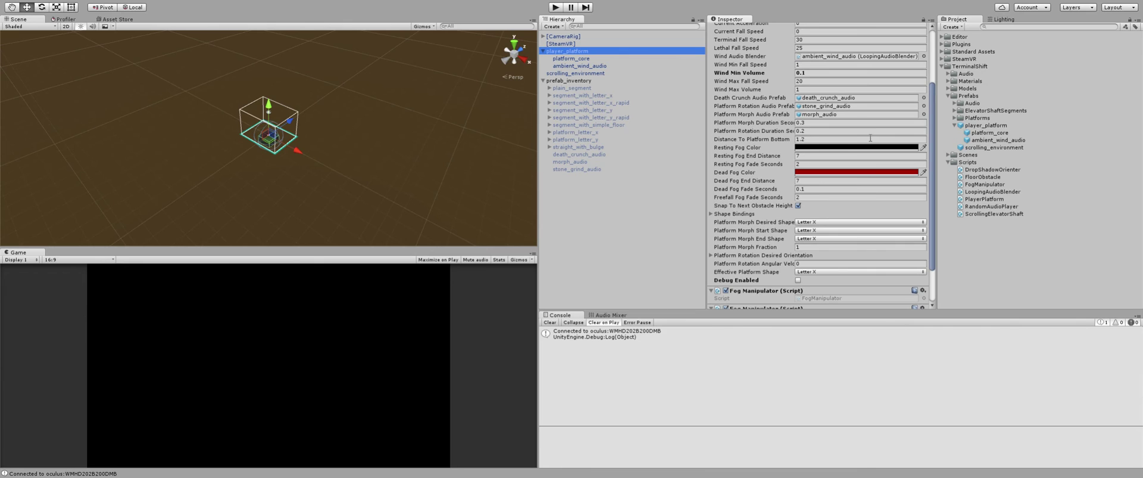
scroll(870, 137, up, 3)
scroll(875, 141, down, 2)
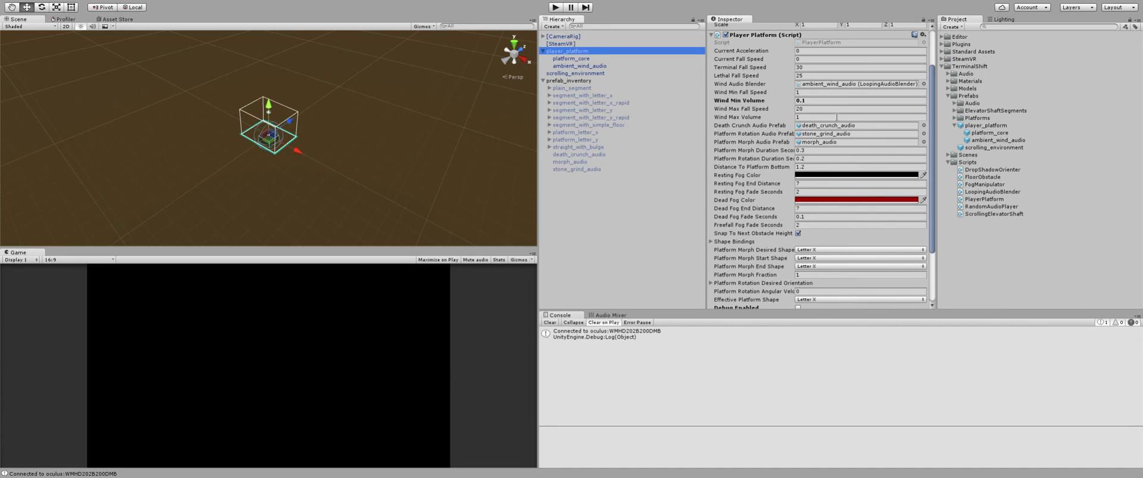
scroll(837, 117, up, 3)
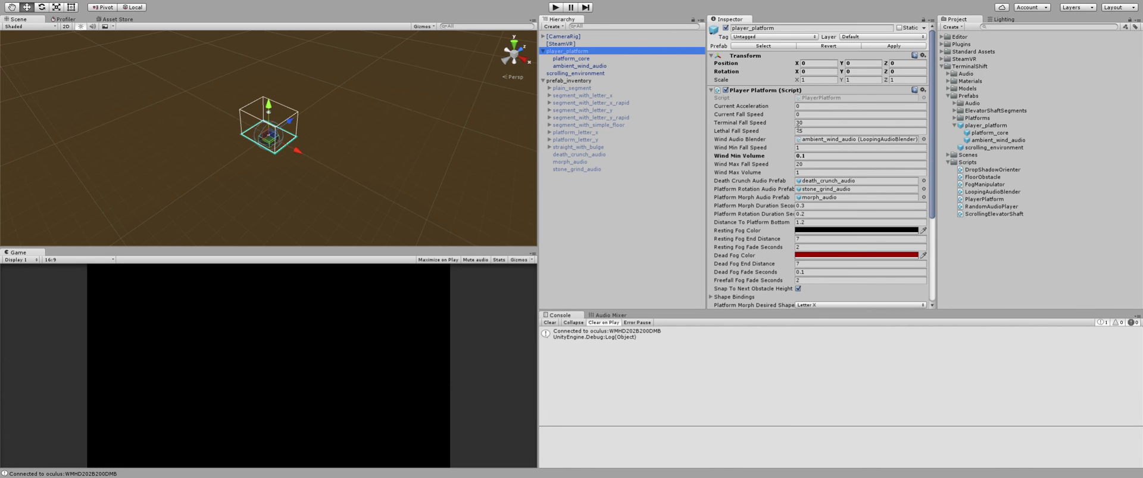
scroll(824, 109, down, 7)
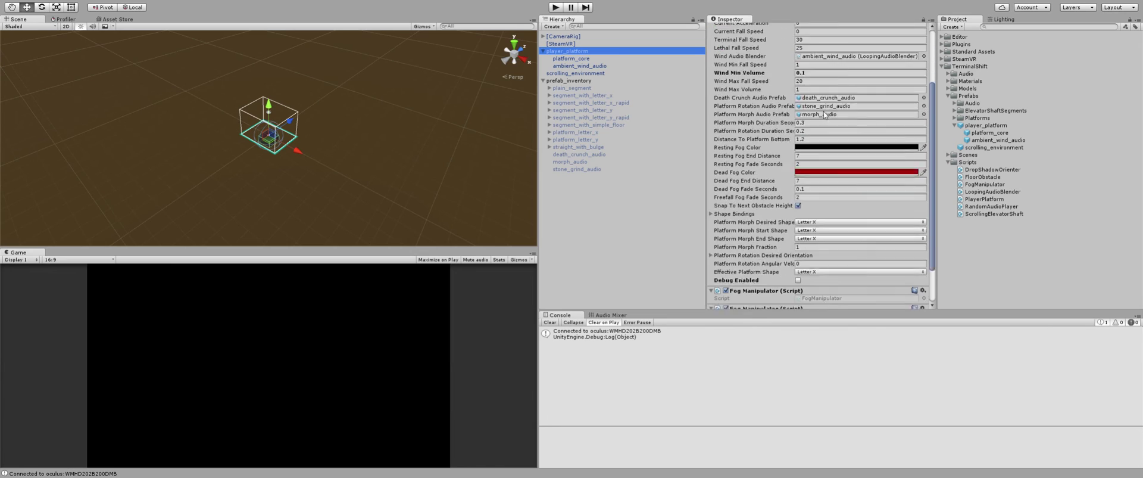
Expand Elements 0 to 5 of the Shape Bindings list to review their shape types and prefabs, and collapse the list.
click(711, 167)
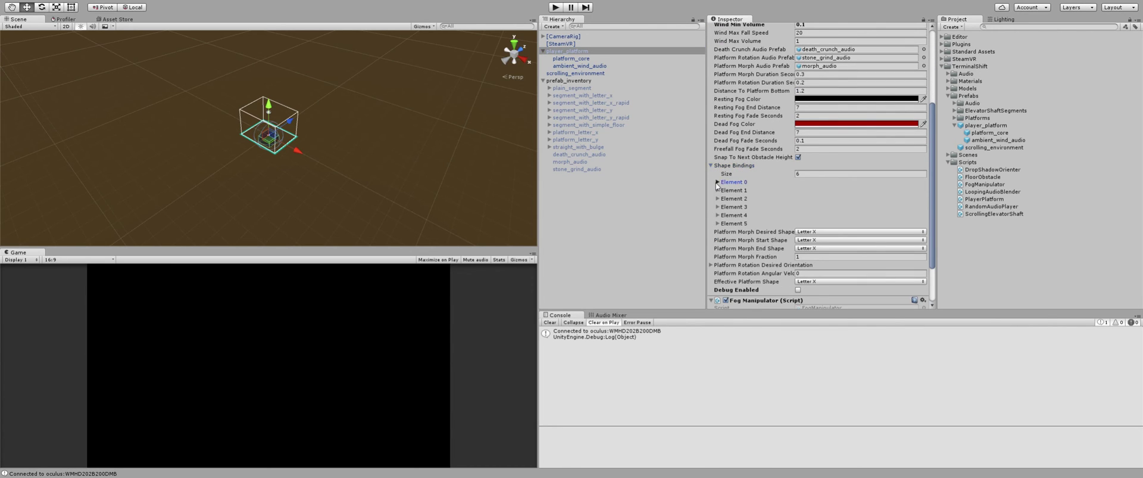
click(718, 181)
click(717, 207)
click(718, 232)
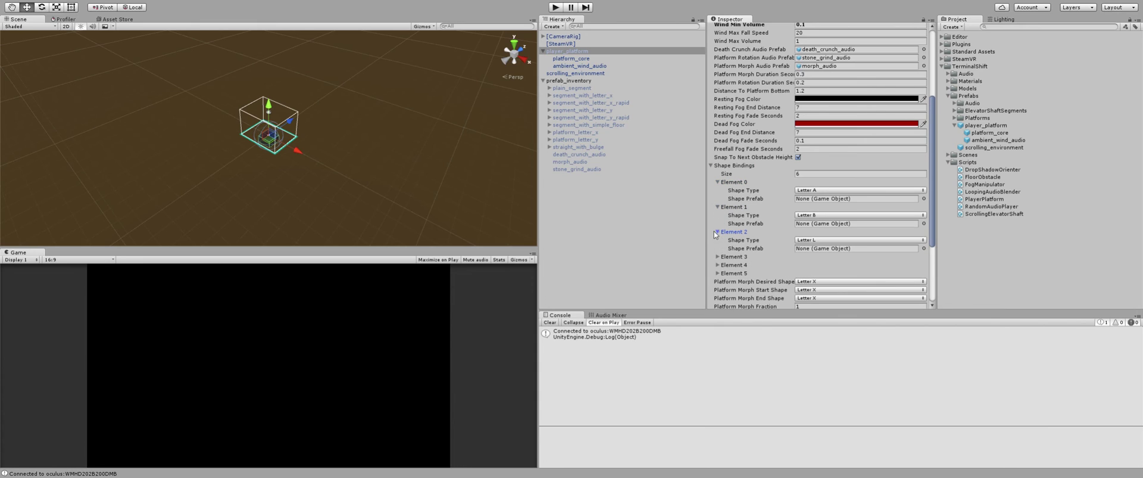
scroll(723, 238, down, 3)
click(718, 202)
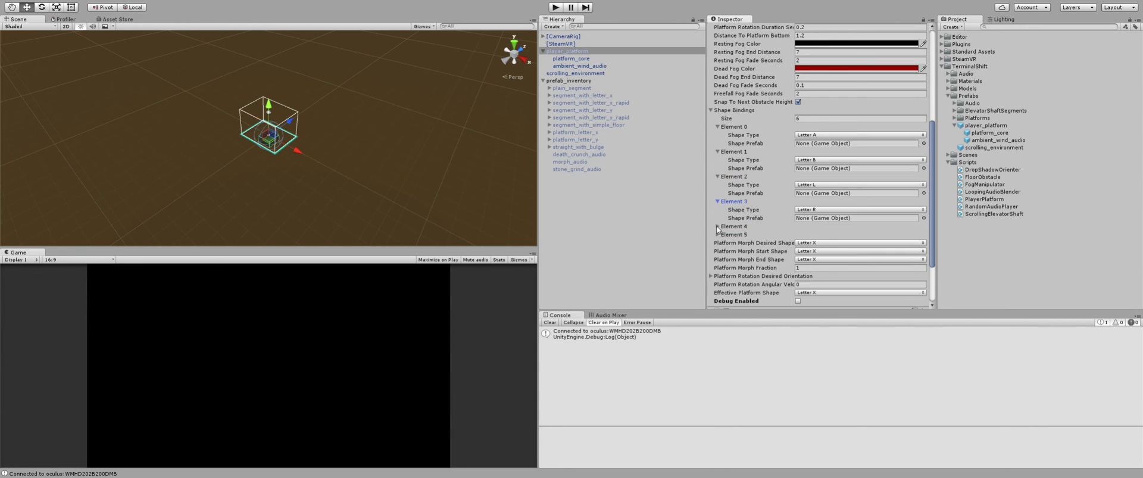
click(717, 226)
click(718, 250)
click(718, 252)
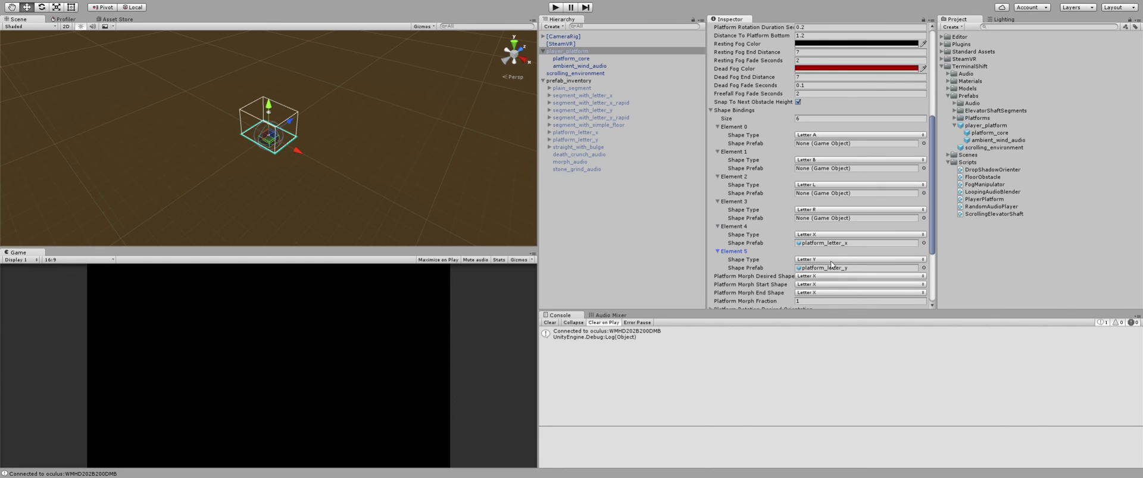
click(719, 251)
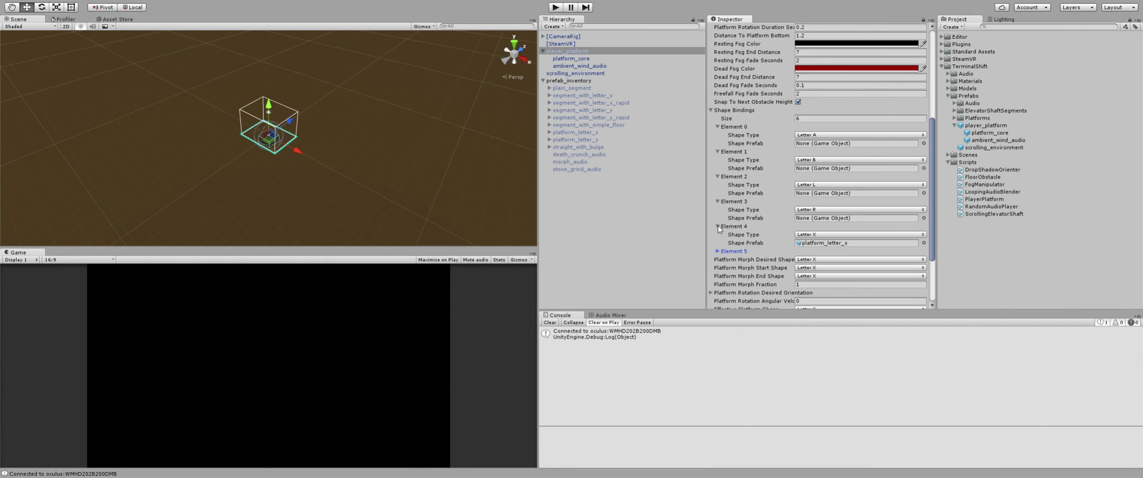
click(711, 110)
Examine the platform up close in the scene and its fall speed, wind, audio prefab, fog and morph settings.
scroll(792, 220, up, 3)
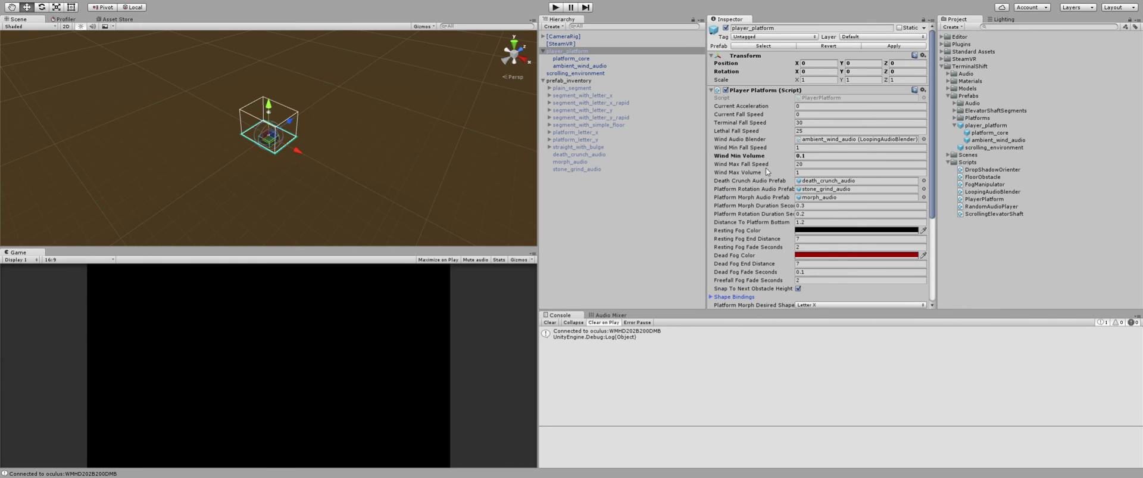
scroll(310, 130, up, 8)
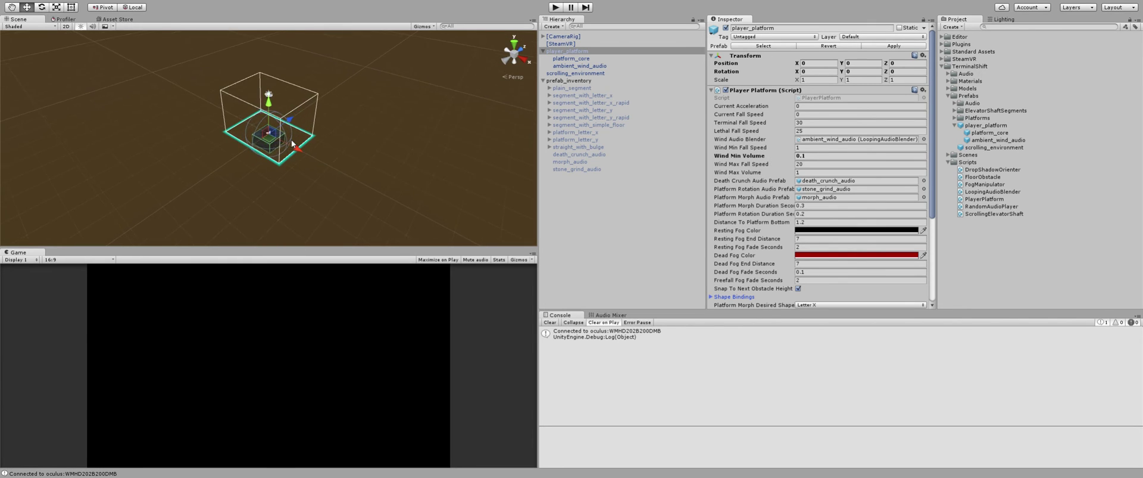
scroll(306, 140, up, 2)
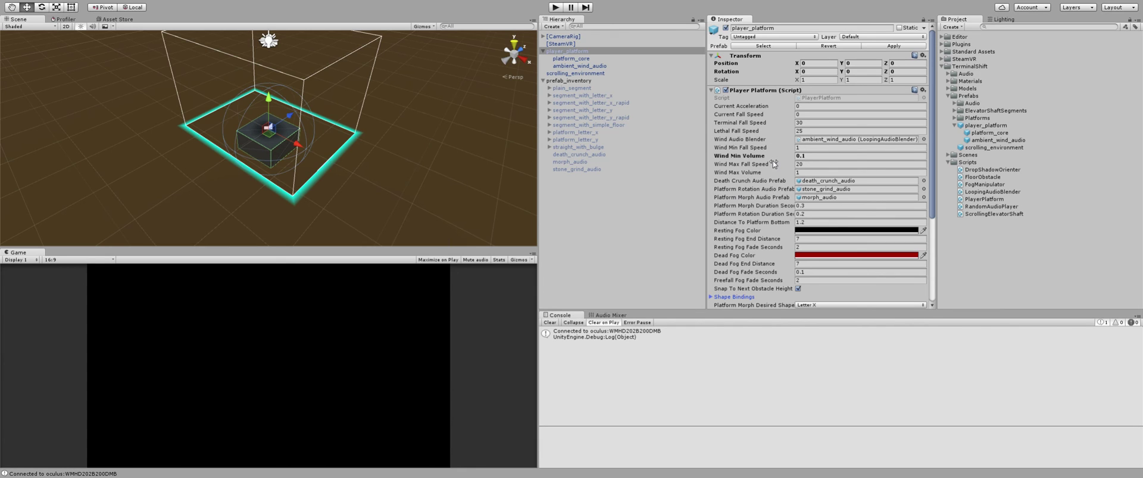
scroll(752, 208, down, 3)
scroll(752, 209, down, 1)
scroll(790, 195, up, 3)
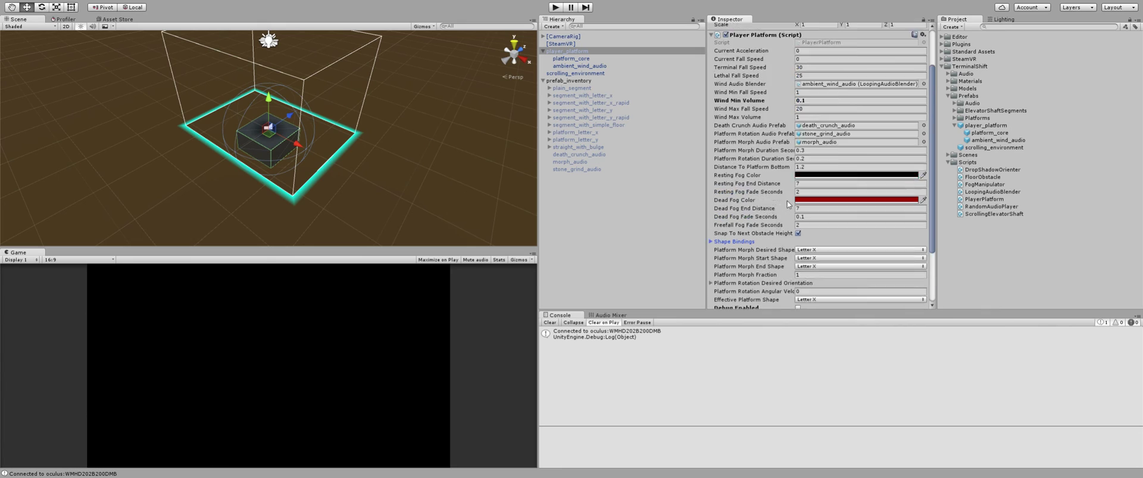
click(807, 87)
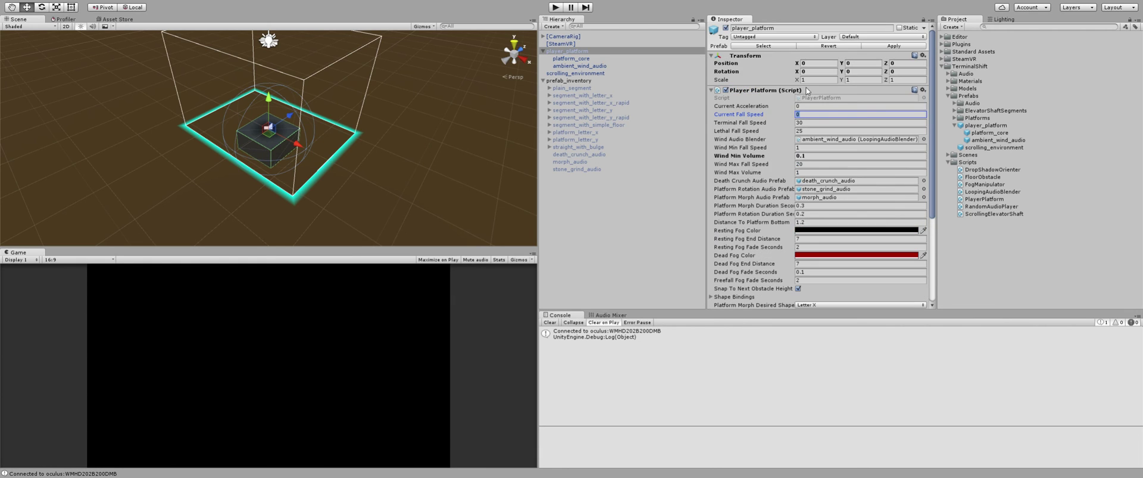
scroll(812, 80, down, 1)
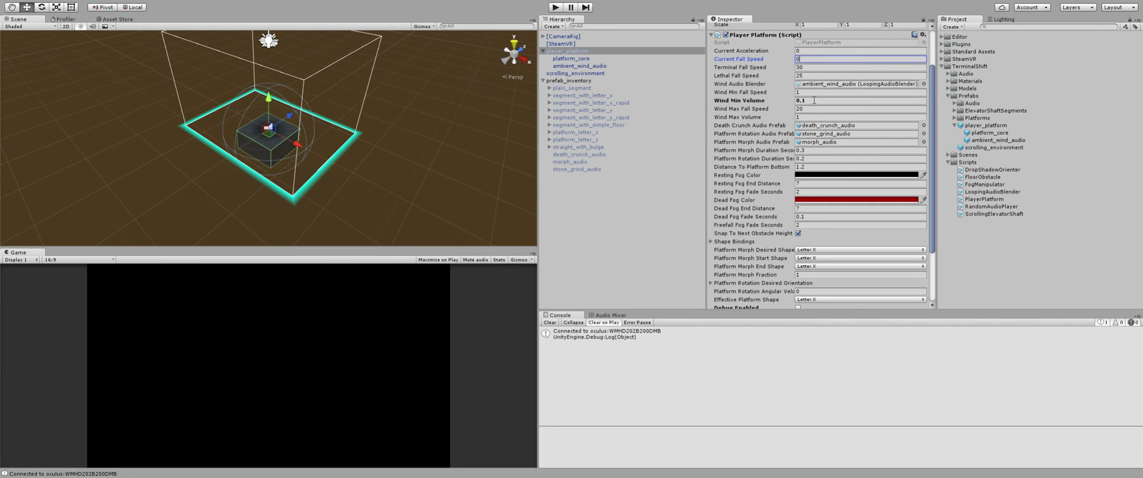
scroll(806, 115, down, 1)
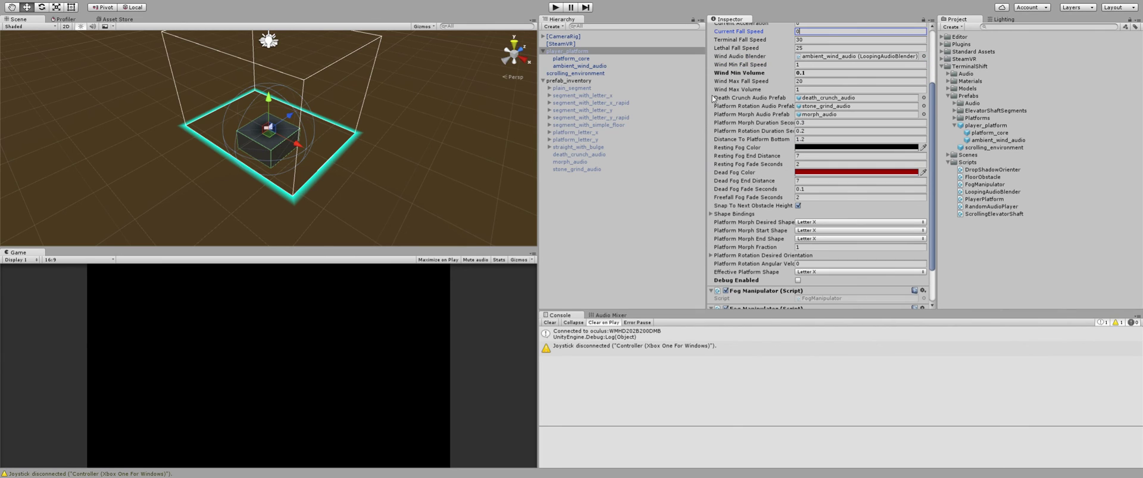
scroll(733, 159, down, 1)
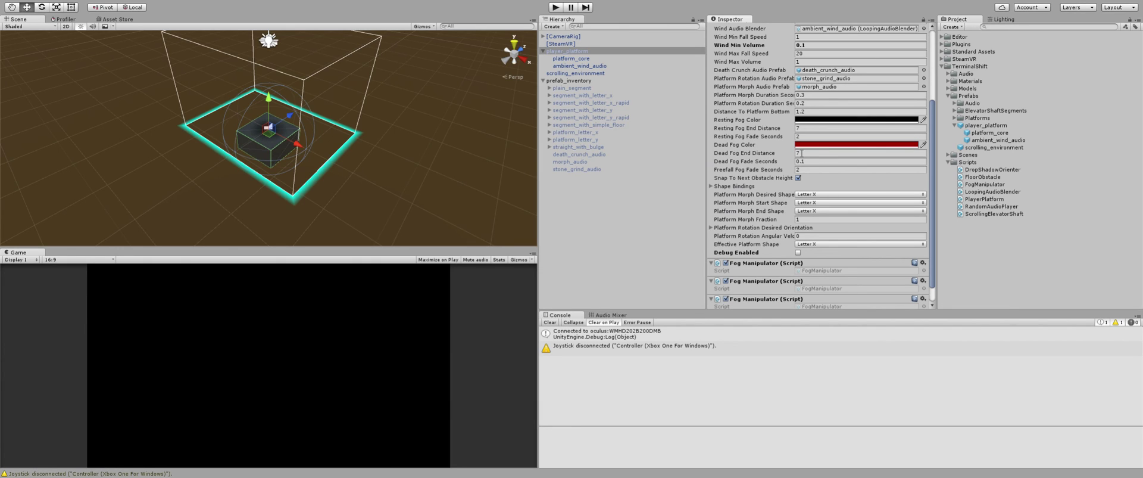
Open the TerminalShift Audio folder to view its sound clips.
click(957, 74)
click(948, 73)
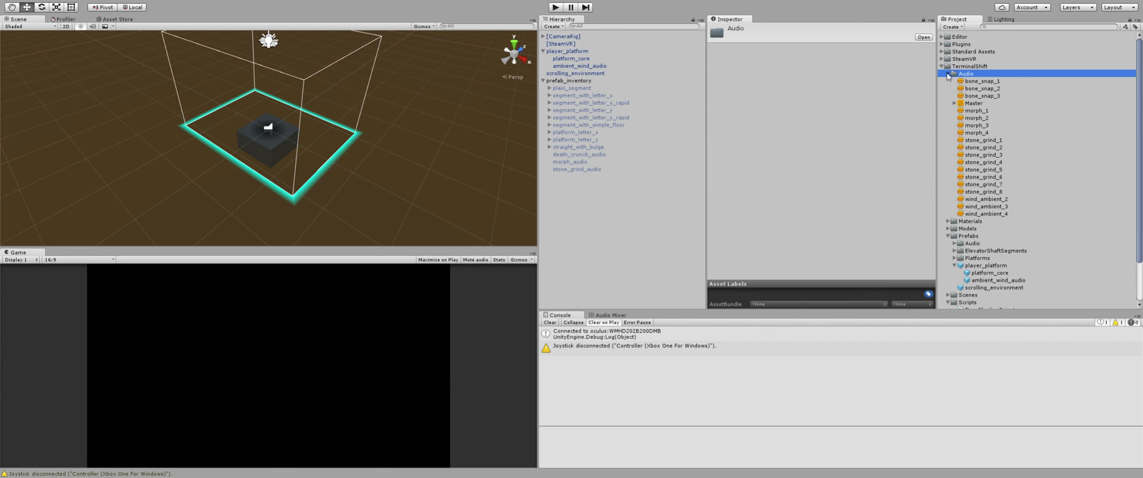
Select the bone_snap_3 clip, play its audio preview, and reselect the Audio folder.
click(981, 96)
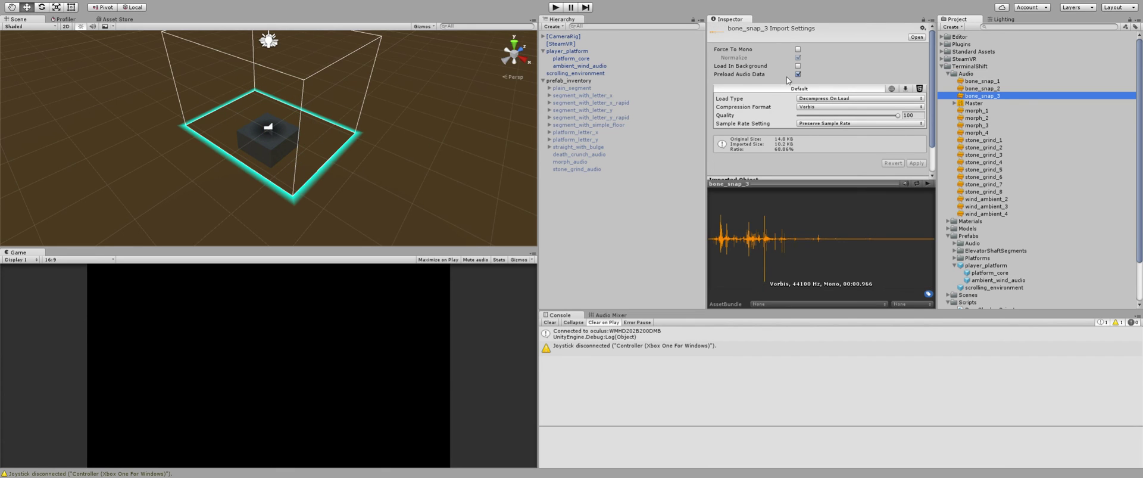
click(927, 183)
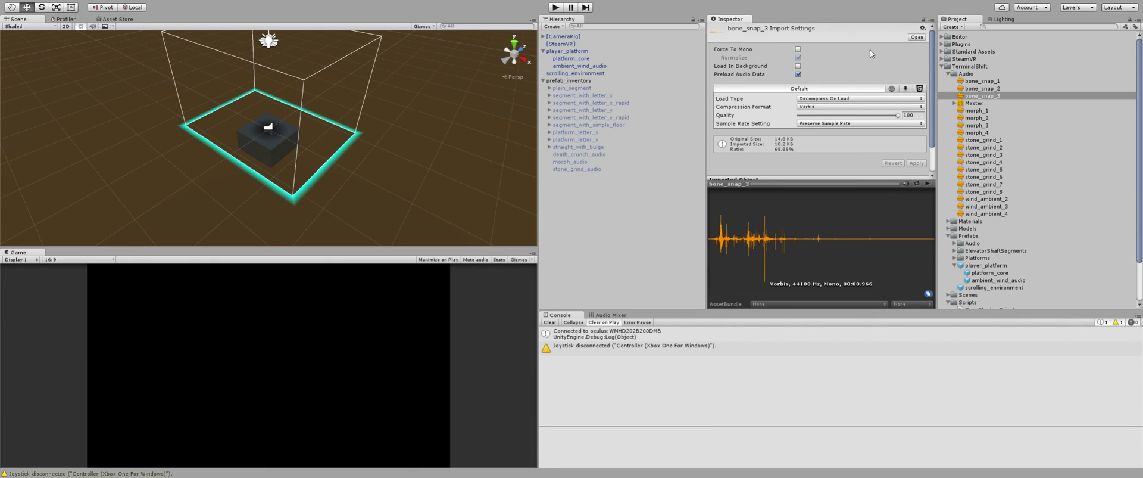
click(951, 75)
Select player_platform in the scene and examine its audio prefab, fog, morph and Fog Manipulator settings.
click(596, 52)
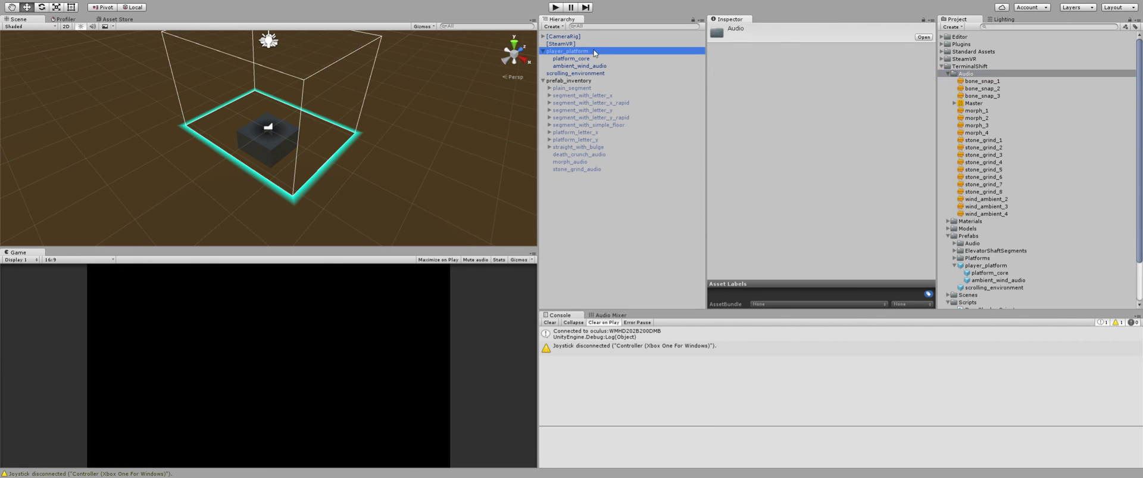
scroll(716, 165, down, 5)
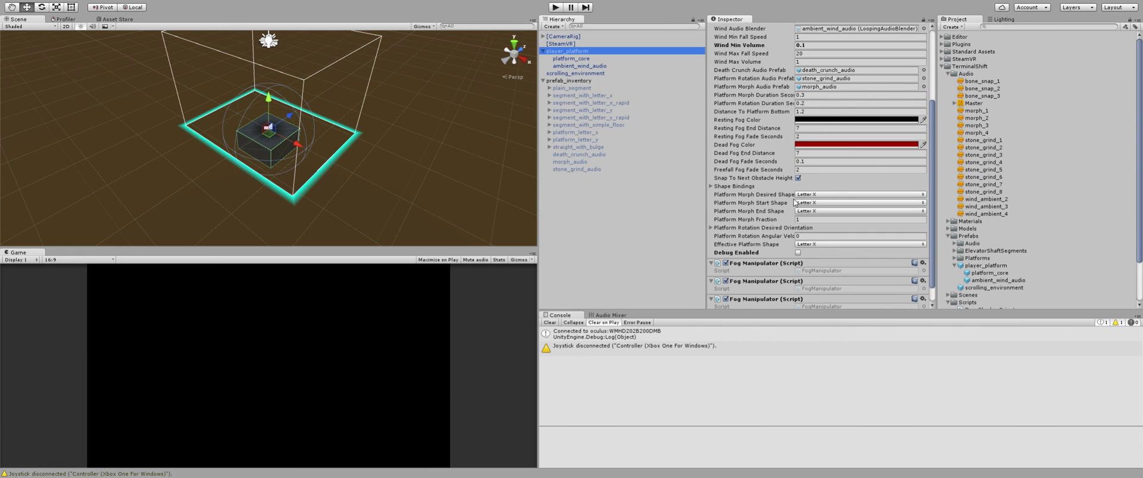
scroll(798, 215, down, 1)
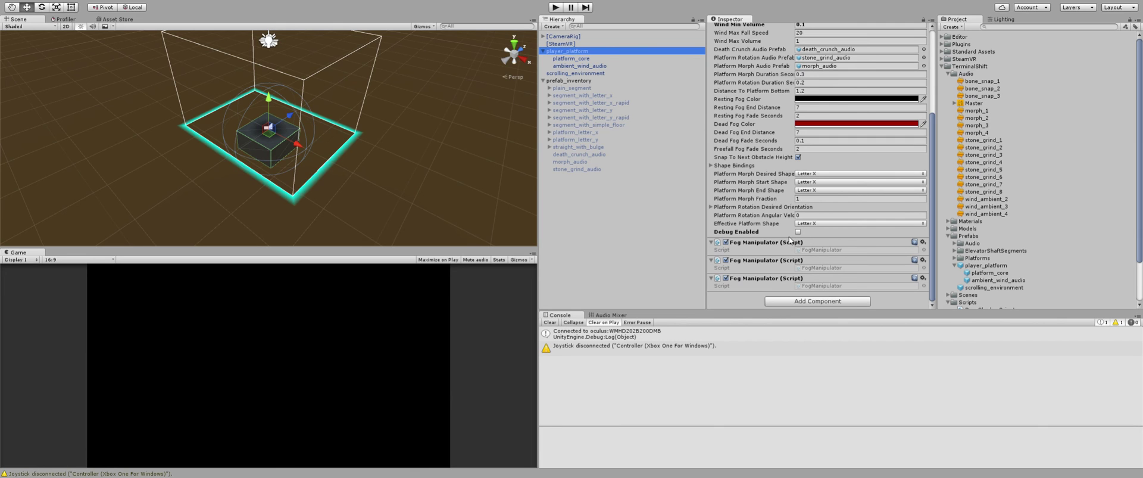
scroll(790, 240, up, 3)
scroll(786, 235, down, 3)
scroll(777, 227, up, 5)
scroll(777, 227, down, 5)
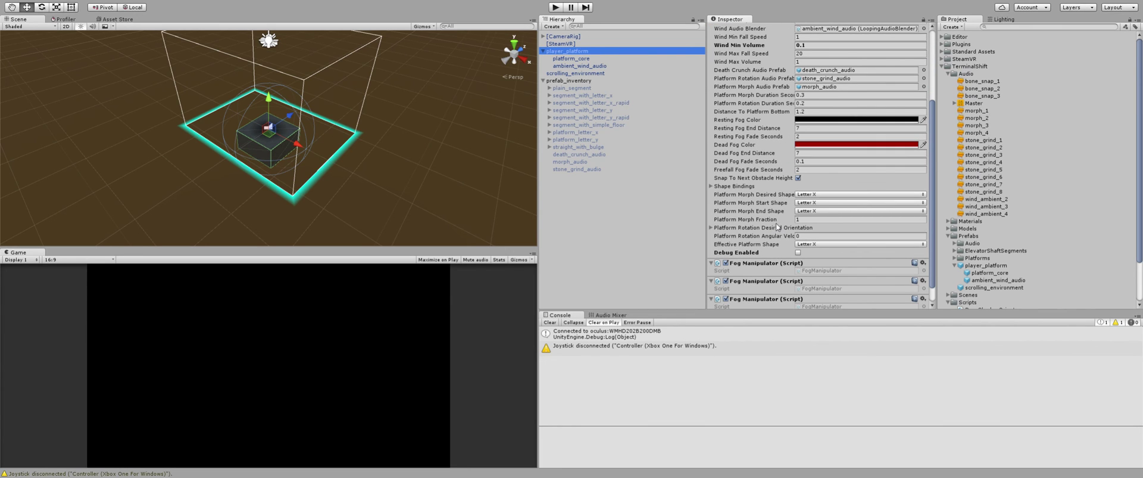
Check the components of the platform_core and ambient_wind_audio children of player_platform.
click(572, 61)
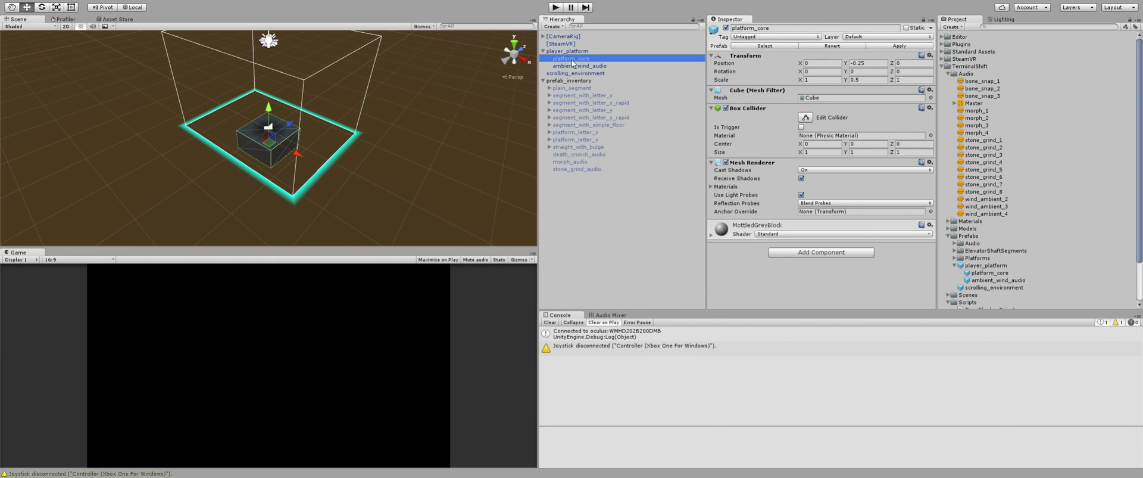
key(Down)
key(Up)
key(Up)
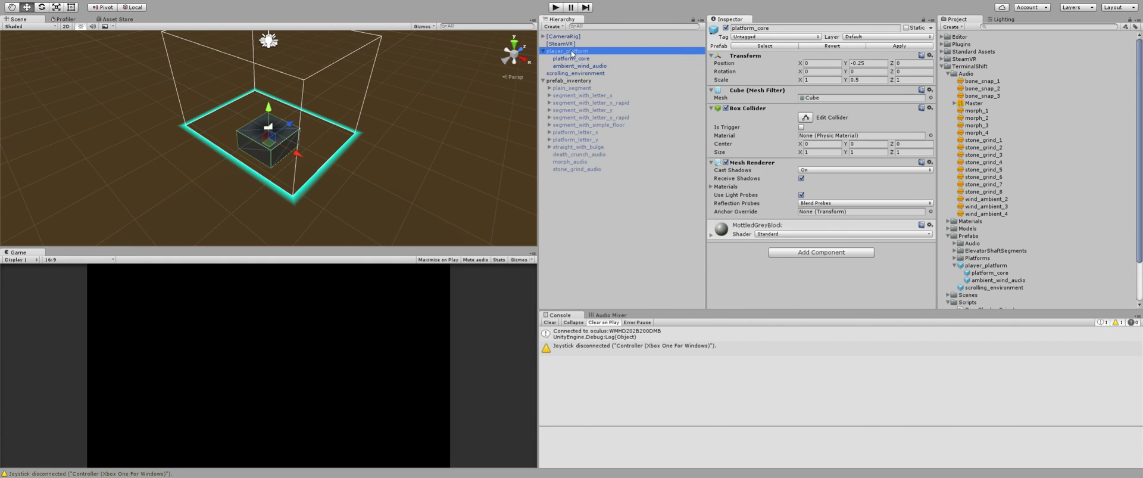
click(575, 66)
Select player_platform, run the scene briefly in play mode, and stop it.
click(573, 52)
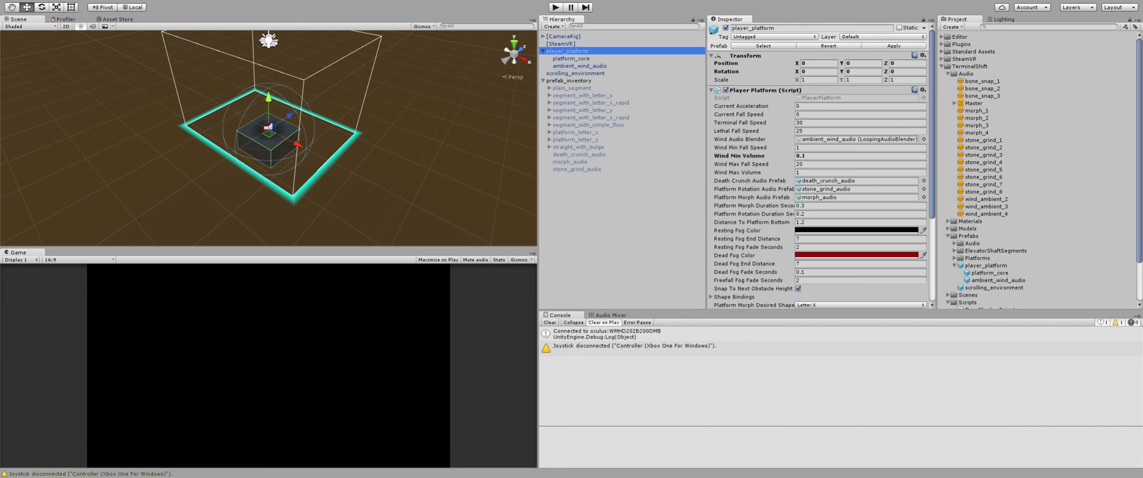
click(556, 7)
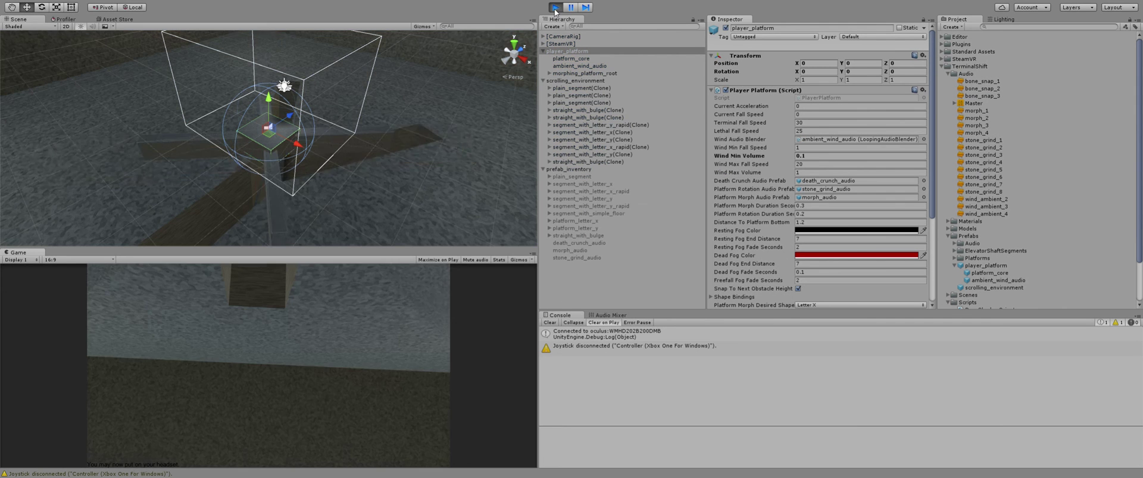
click(556, 9)
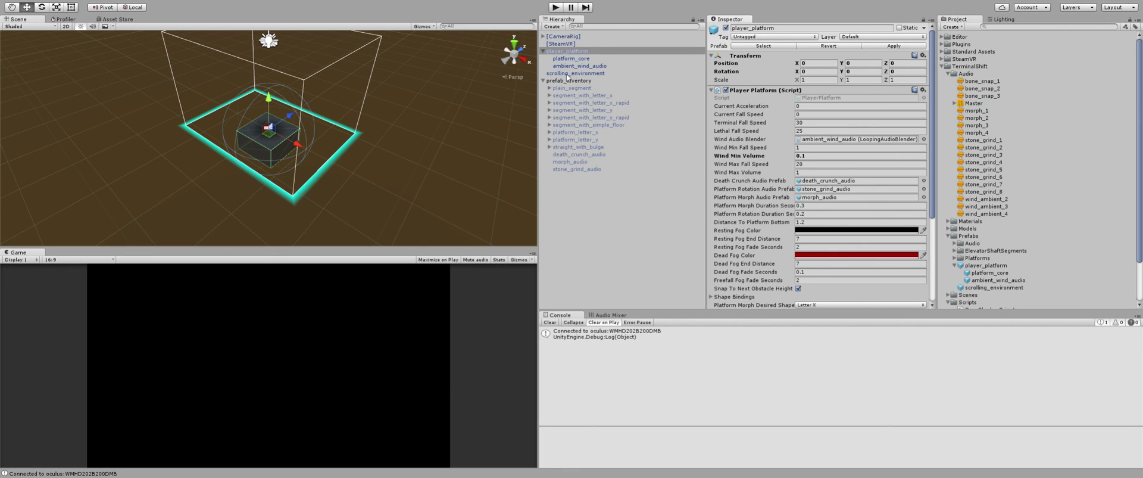
Select ambient_wind_audio in the scene to review its clips and components, and bring the project's Scripts folder into view.
click(580, 67)
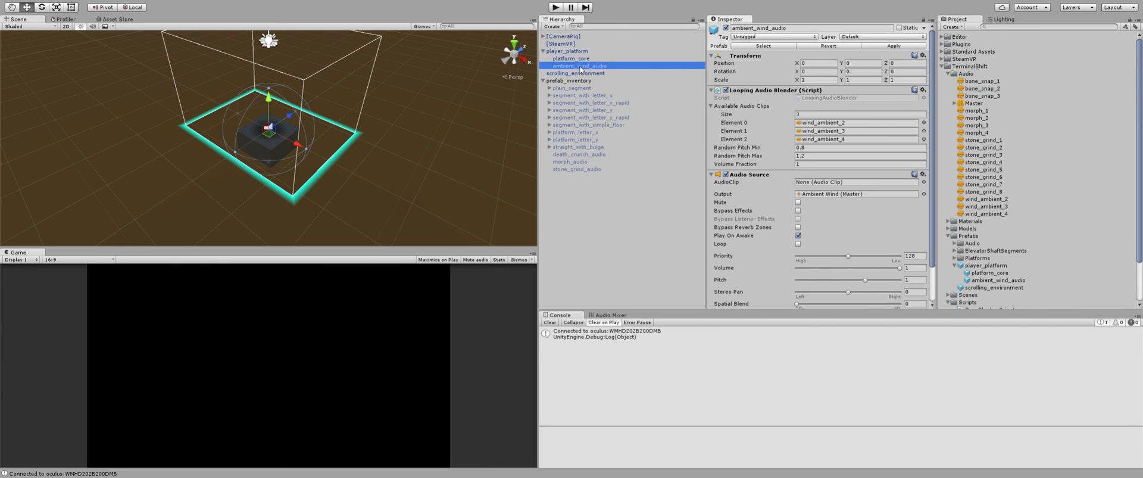
scroll(856, 94, down, 3)
scroll(825, 101, up, 3)
scroll(955, 231, down, 3)
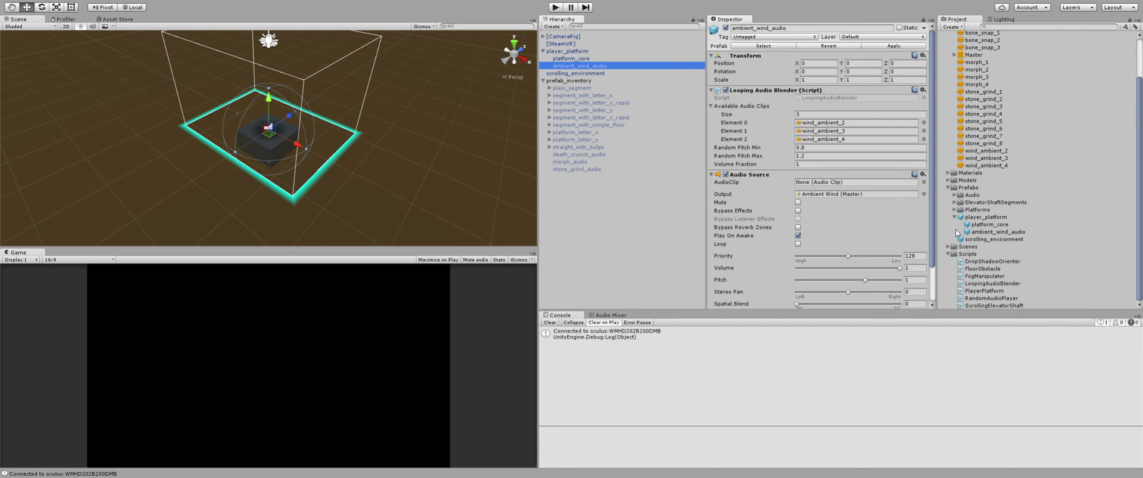
Look through the DropShadowOrienter, LoopingAudioBlender, PlayerPlatform, ScrollingElevatorShaft and RandomAudioPlayer scripts in the Scripts folder.
click(993, 261)
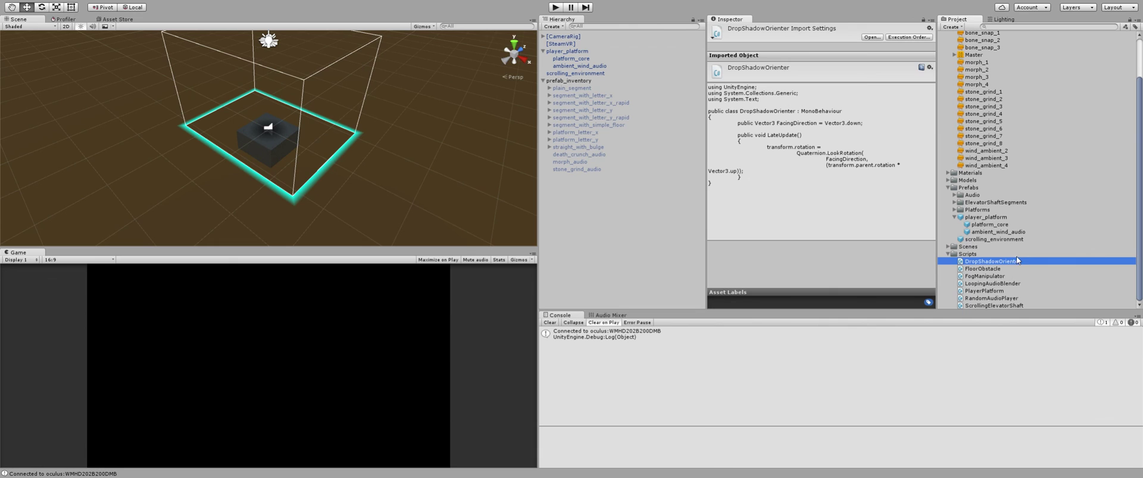
click(996, 283)
click(996, 291)
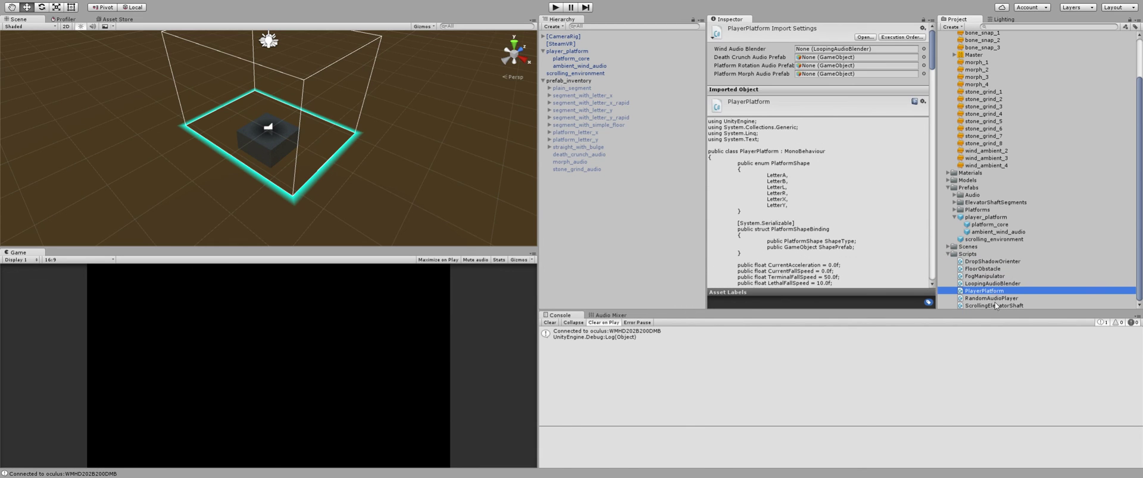
key(Down)
key(Down)
scroll(817, 185, down, 5)
scroll(817, 185, down, 6)
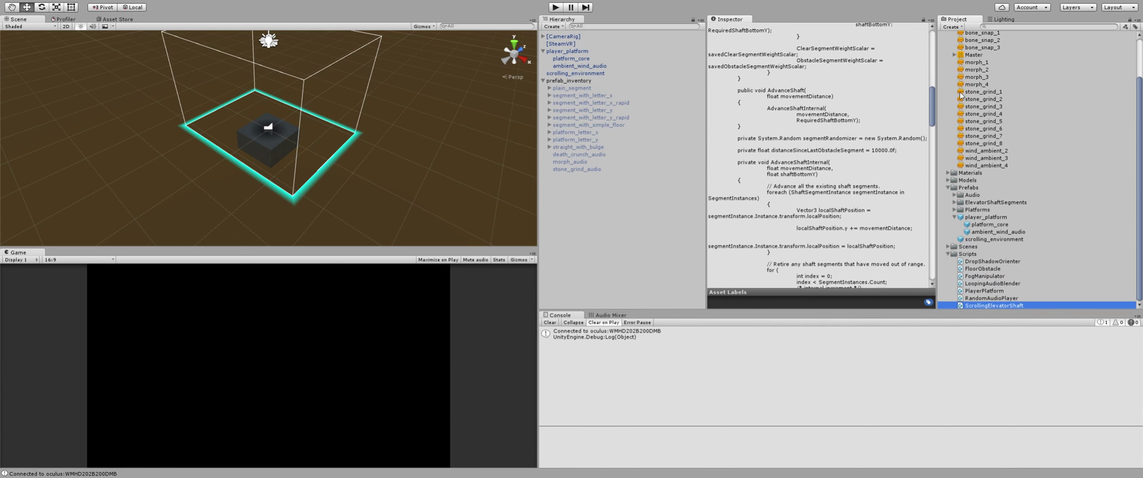
drag(928, 108, 924, 44)
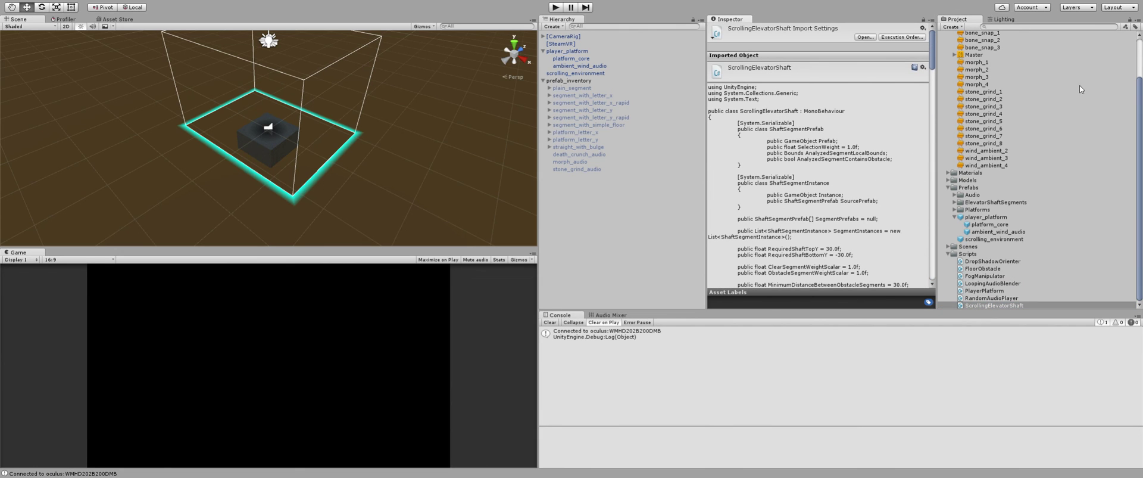
click(976, 299)
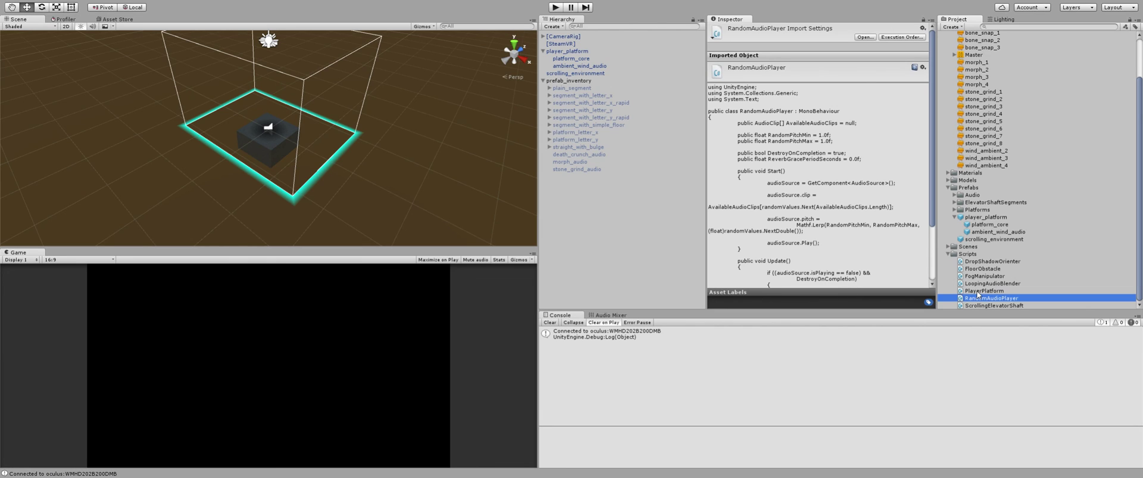
Inspect the wind_ambient_4 and bone_snap_1 clips, and show the Audio Mixer to review its groups.
scroll(978, 286, up, 3)
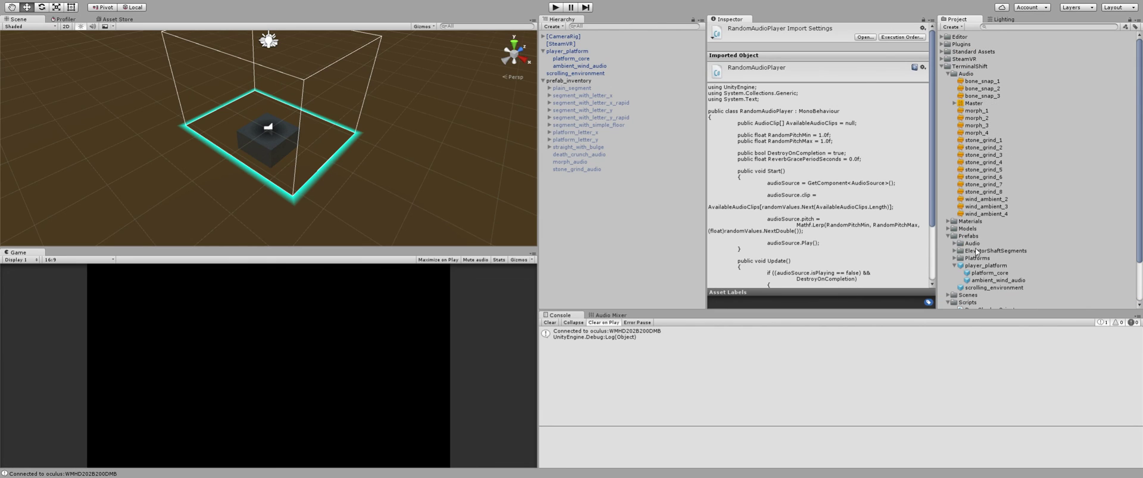
click(979, 214)
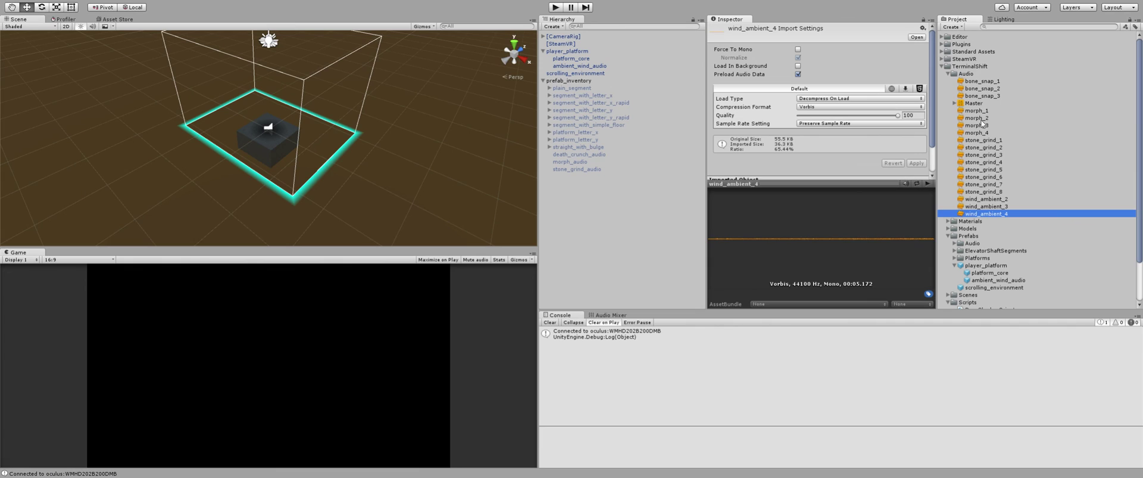
click(983, 81)
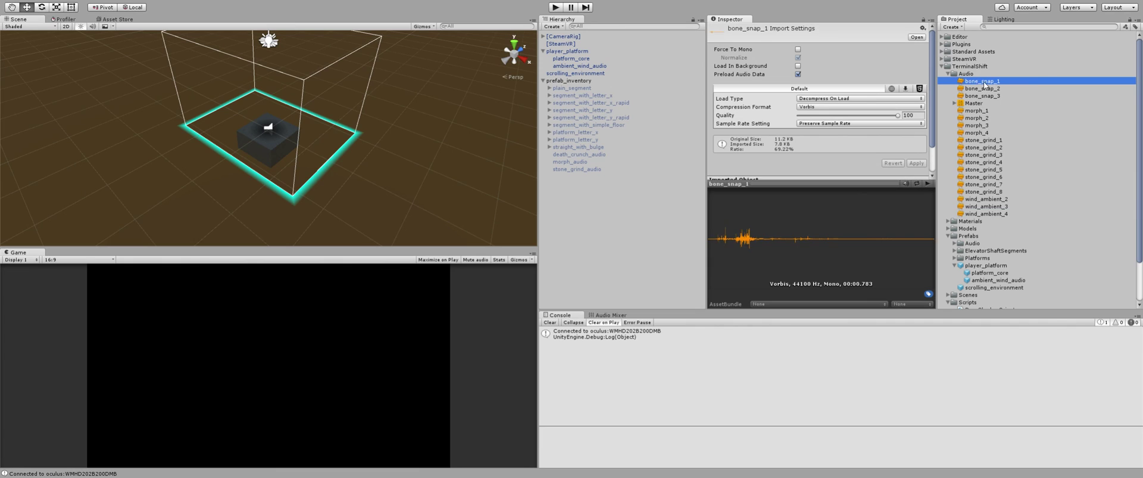
click(606, 314)
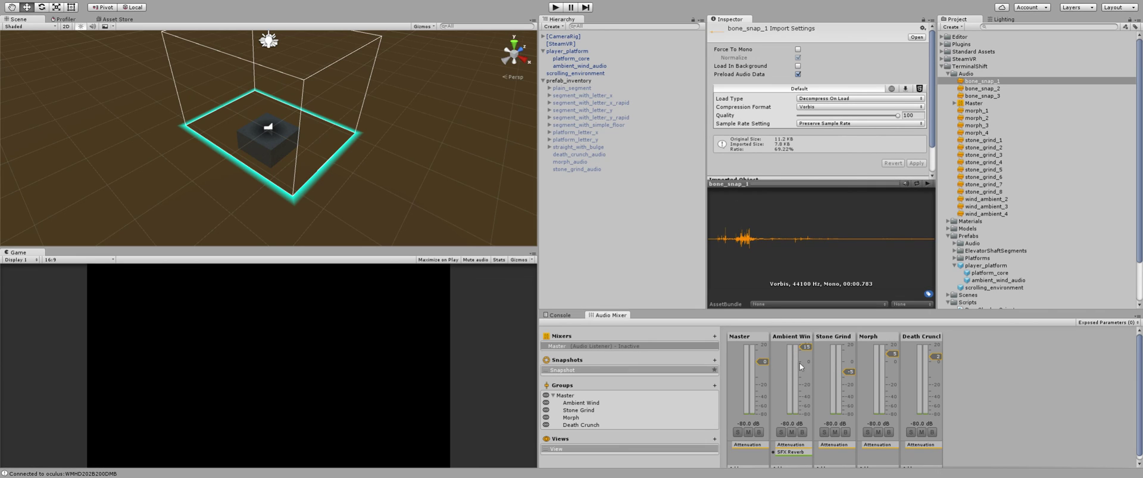
Examine the LoopingAudioBlender script's code for audio source duplication, fading and clip scheduling.
scroll(993, 212, down, 3)
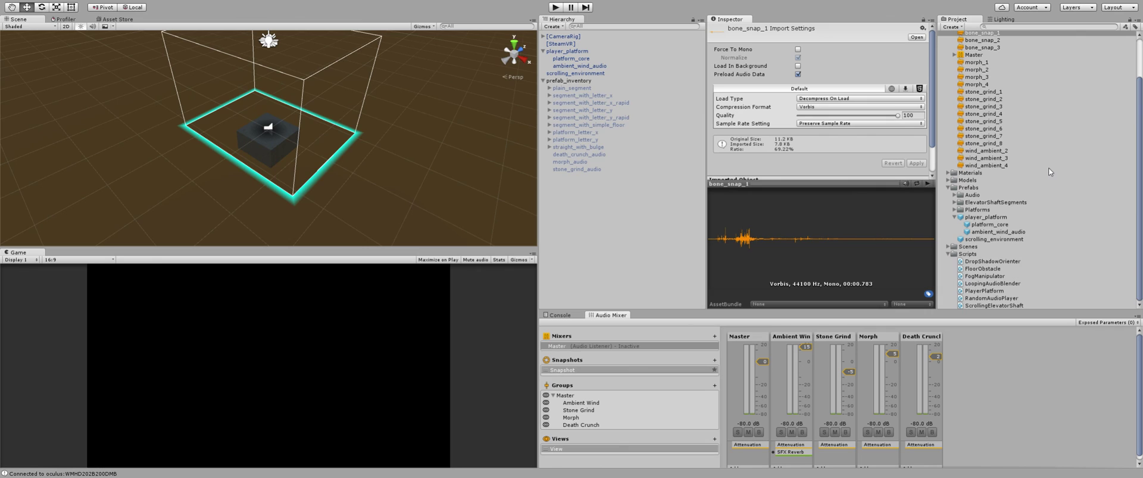
scroll(1048, 167, up, 1)
scroll(1043, 174, down, 1)
click(981, 299)
click(988, 283)
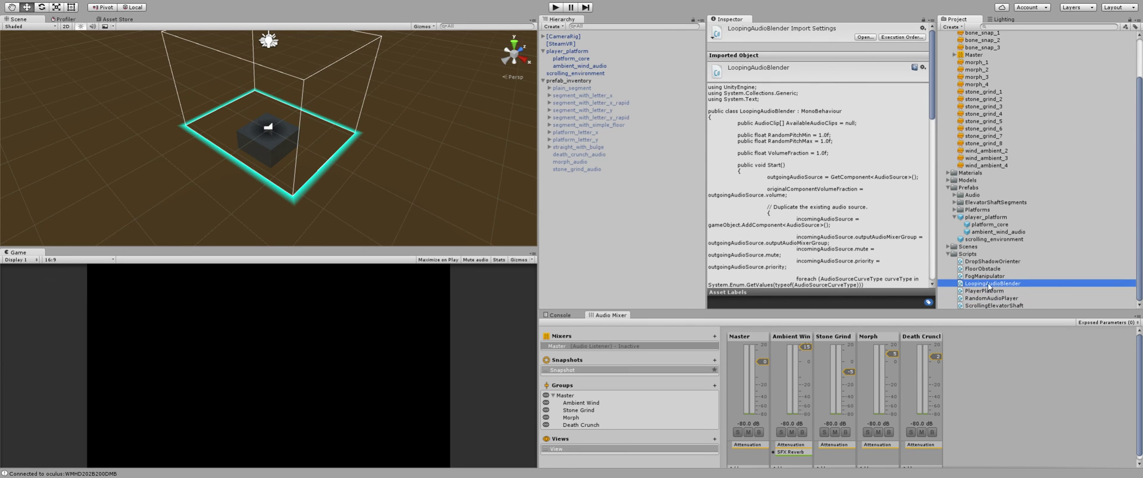
scroll(884, 198, down, 10)
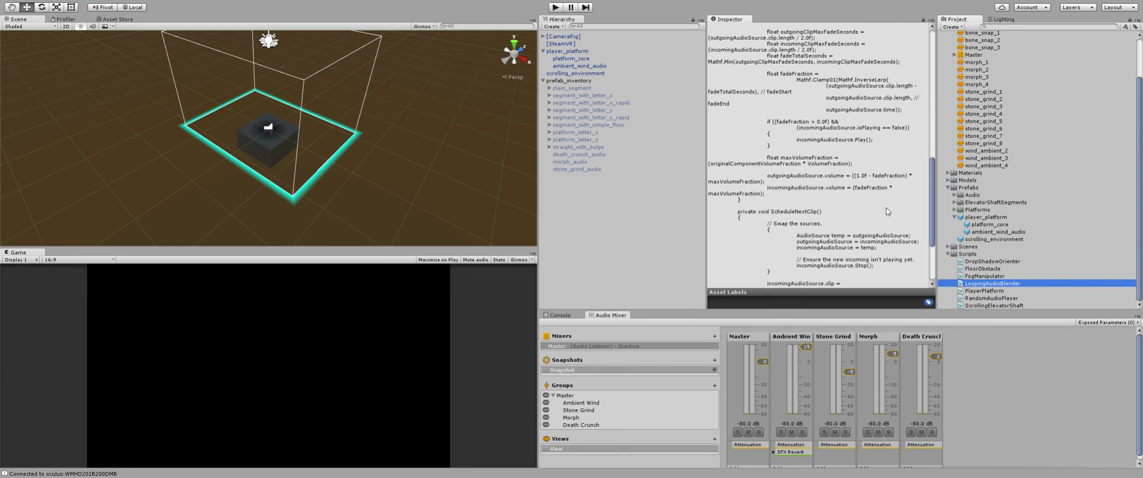
scroll(890, 211, up, 10)
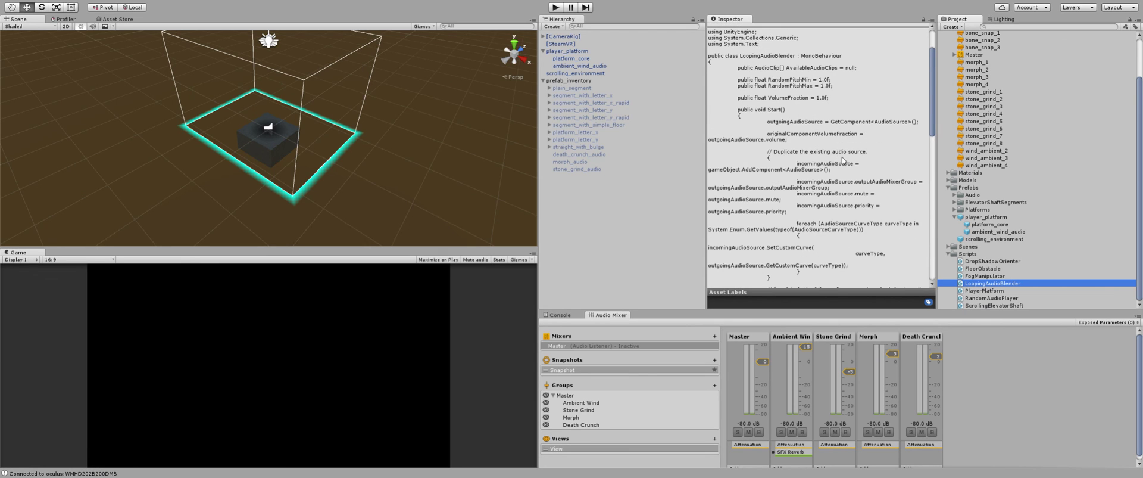
scroll(839, 156, up, 2)
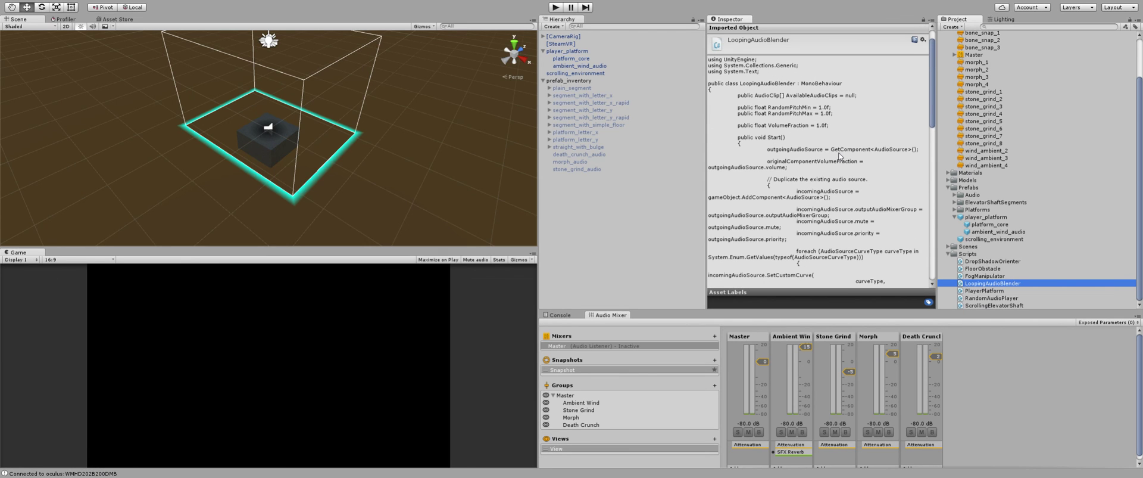
scroll(840, 156, down, 3)
scroll(841, 157, down, 4)
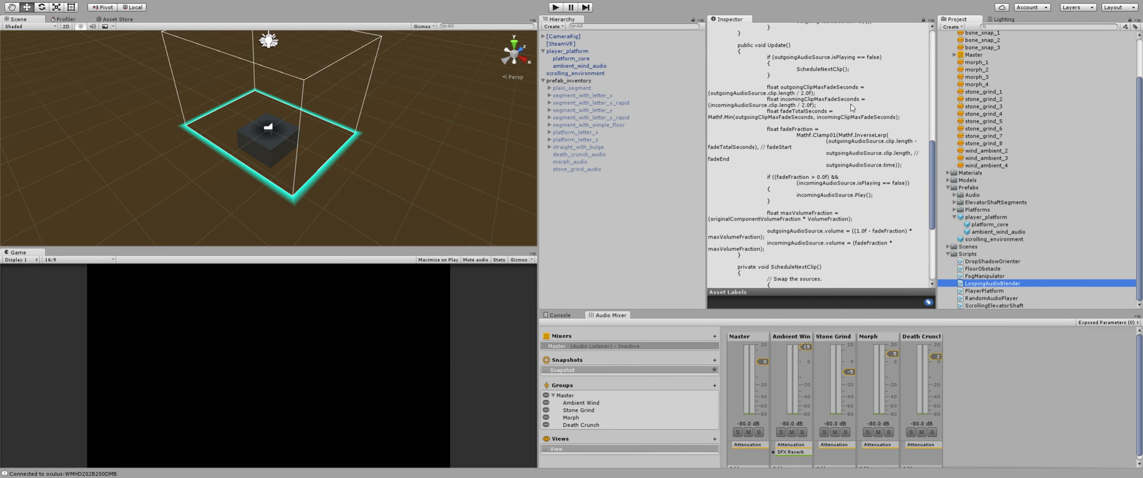
scroll(809, 149, up, 6)
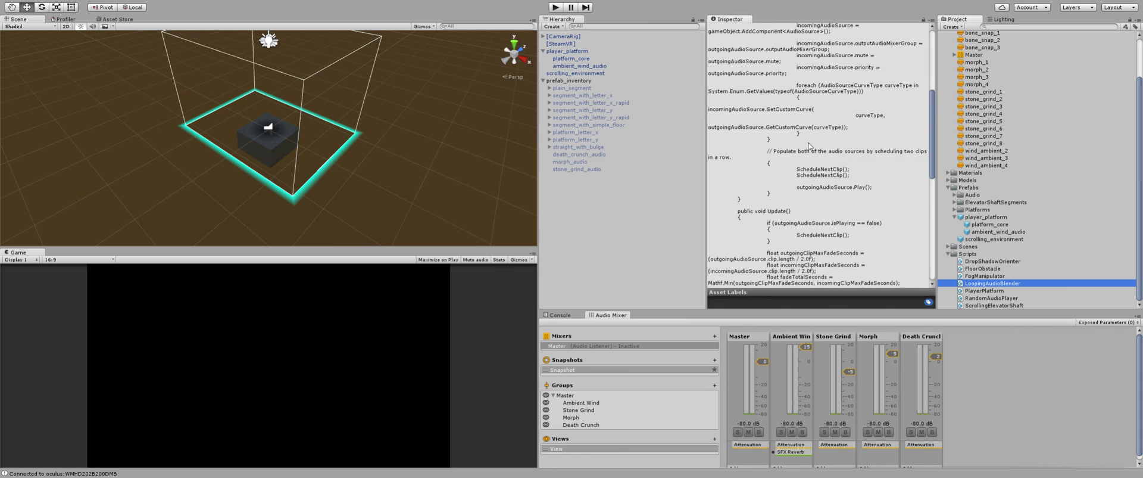
scroll(809, 145, up, 3)
scroll(840, 177, up, 3)
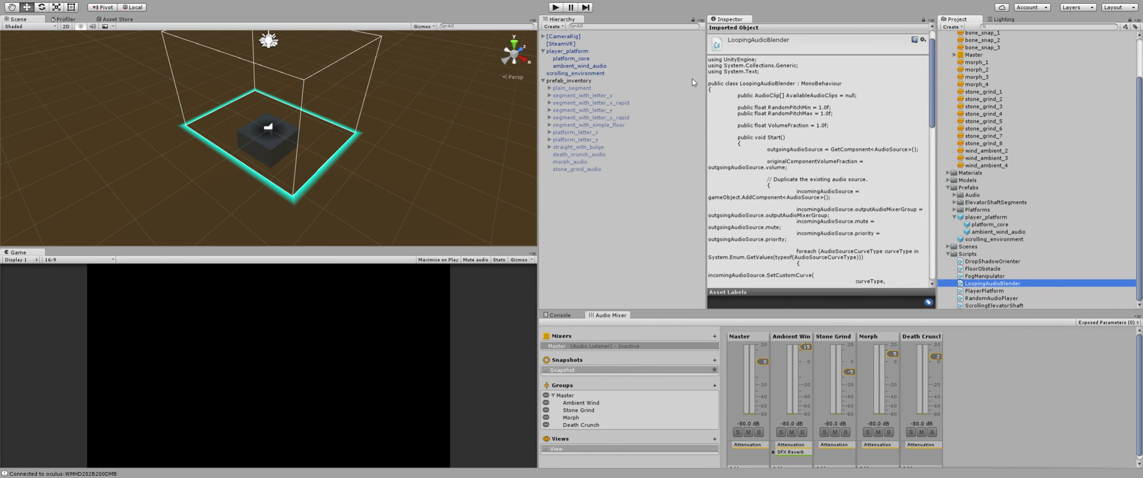
Reselect ambient_wind_audio and examine its Looping Audio Blender clips, random pitch range and Audio Source output alongside the project's audio files.
click(559, 66)
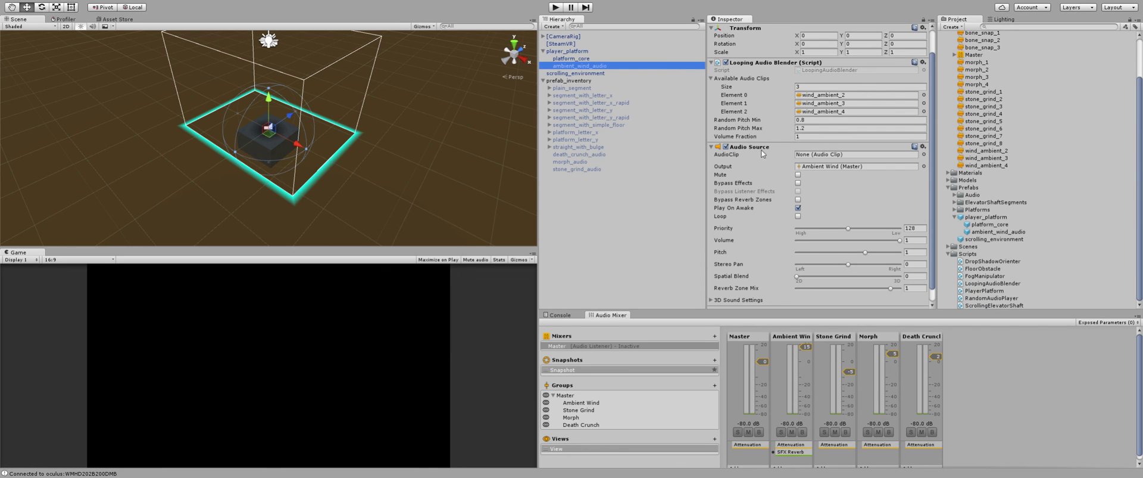
scroll(813, 176, up, 2)
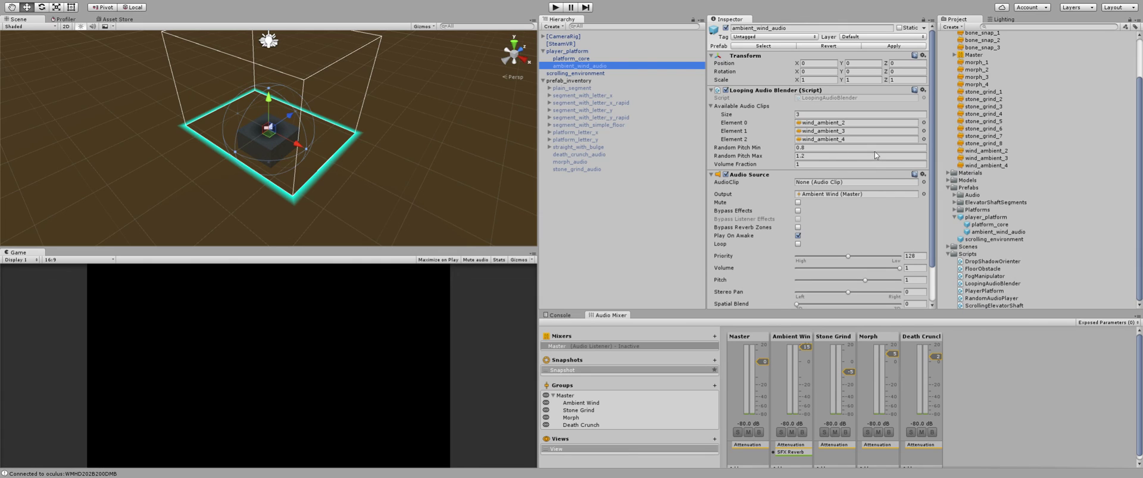
scroll(1030, 119, up, 3)
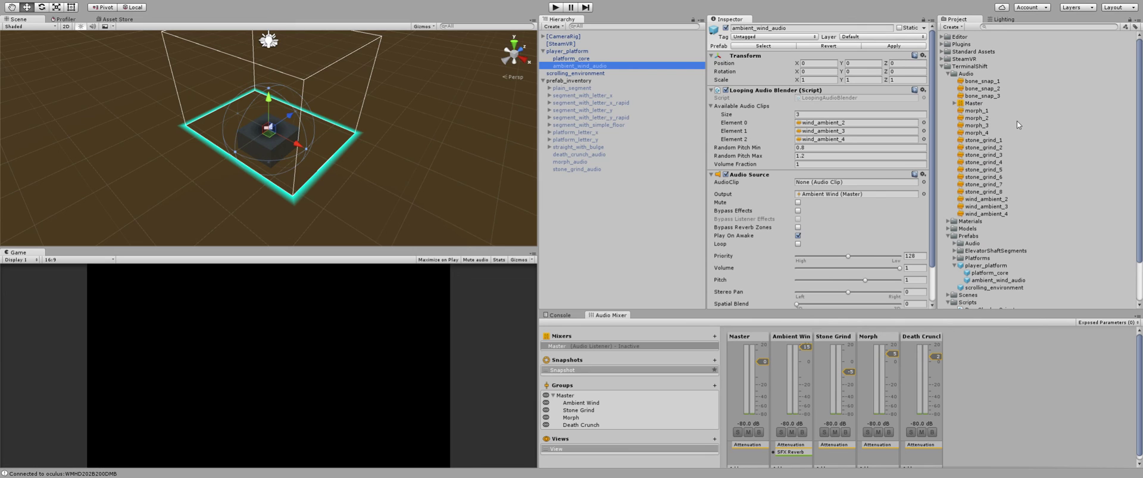
scroll(1013, 125, down, 3)
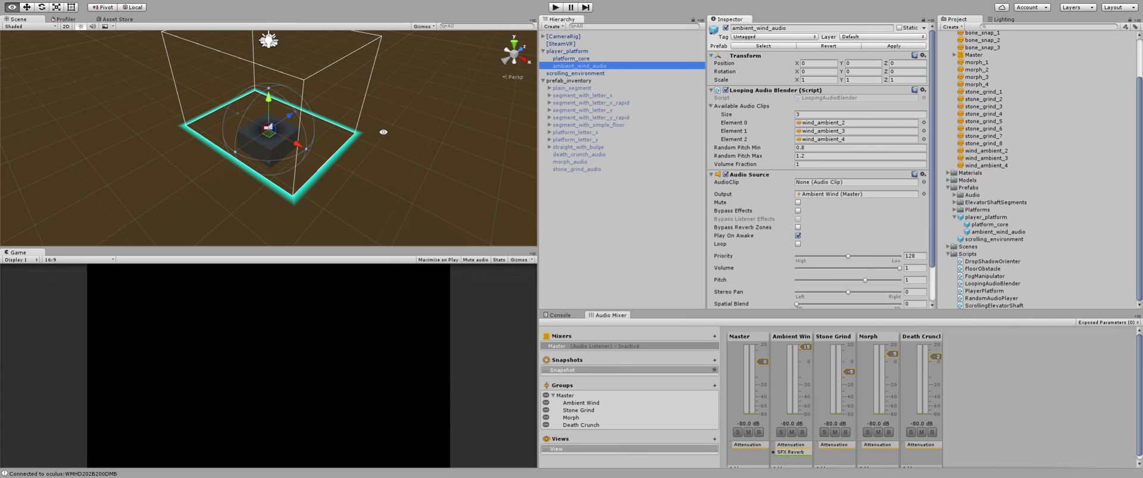
alt+drag(390, 131, 386, 160)
scroll(383, 149, down, 4)
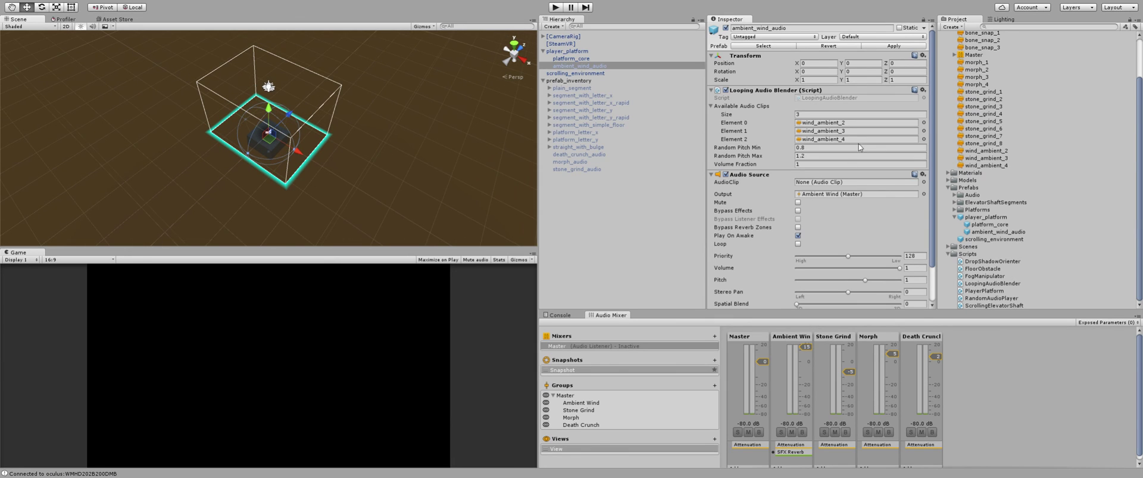
scroll(1091, 126, up, 3)
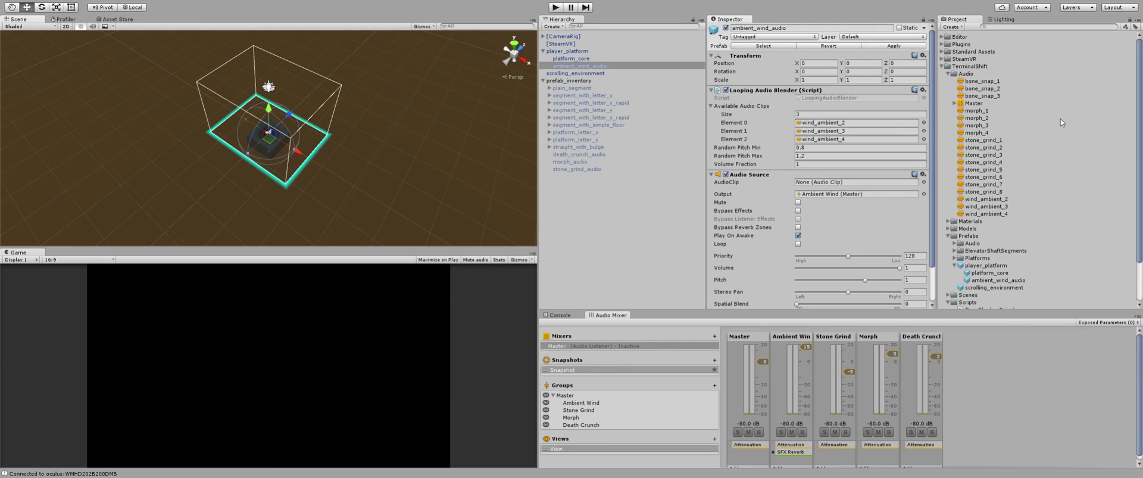